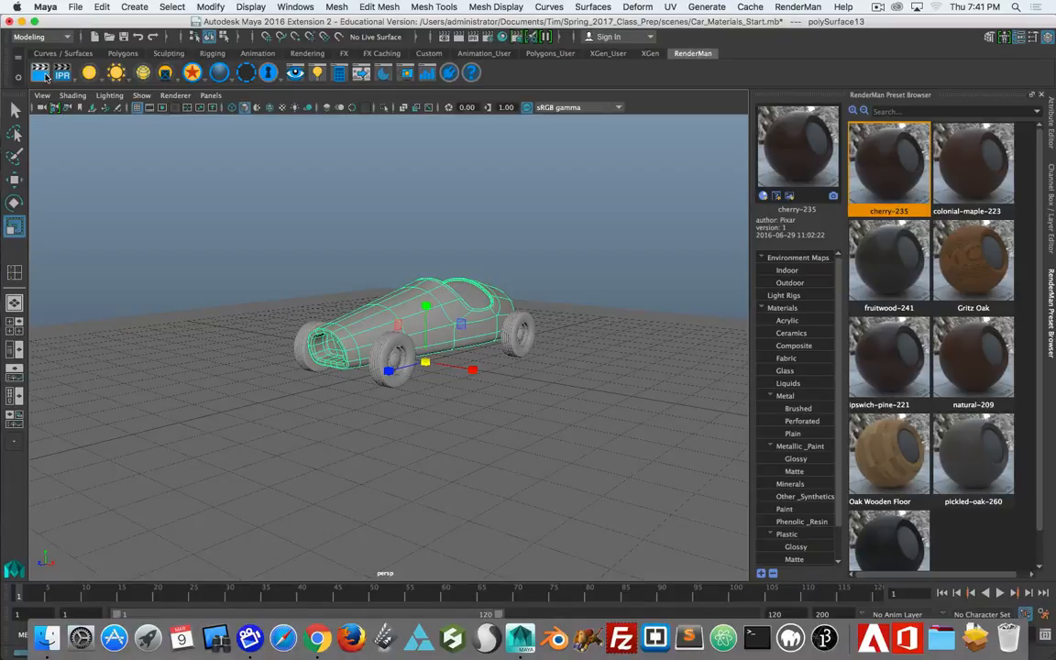
Step: Render the car scene with RenderMan and inspect the rendered car up close
click(45, 76)
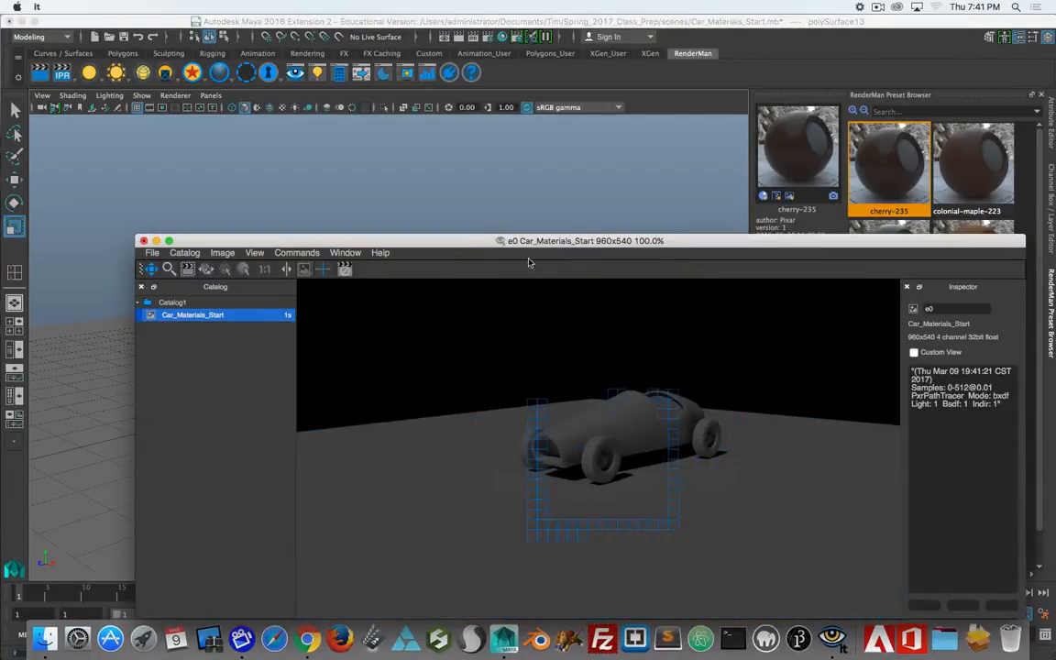
drag(562, 244, 529, 129)
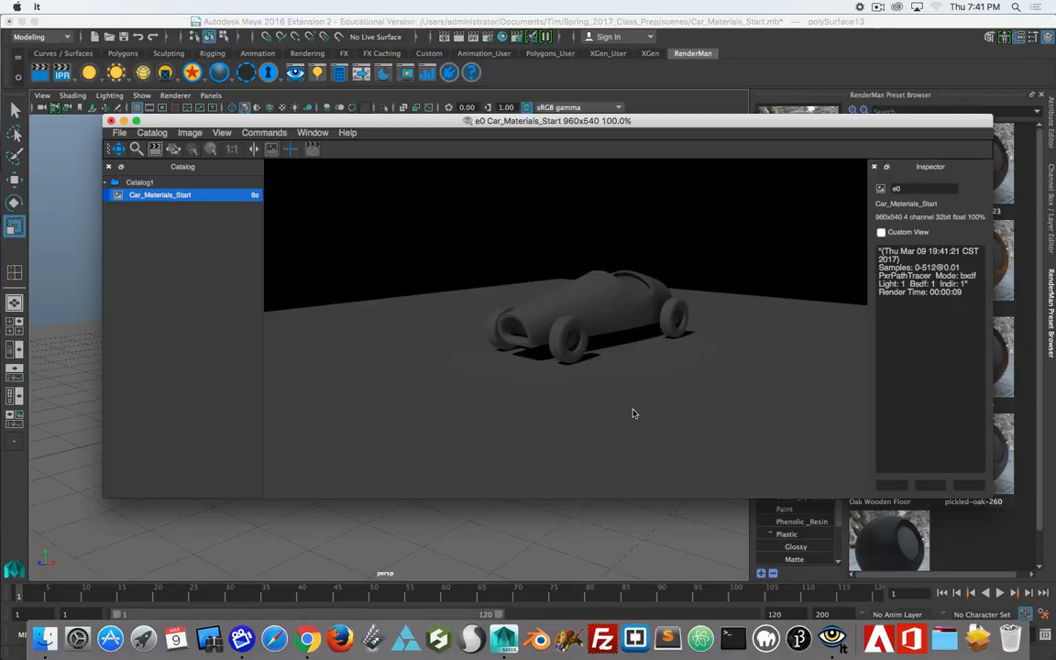
key(super+period)
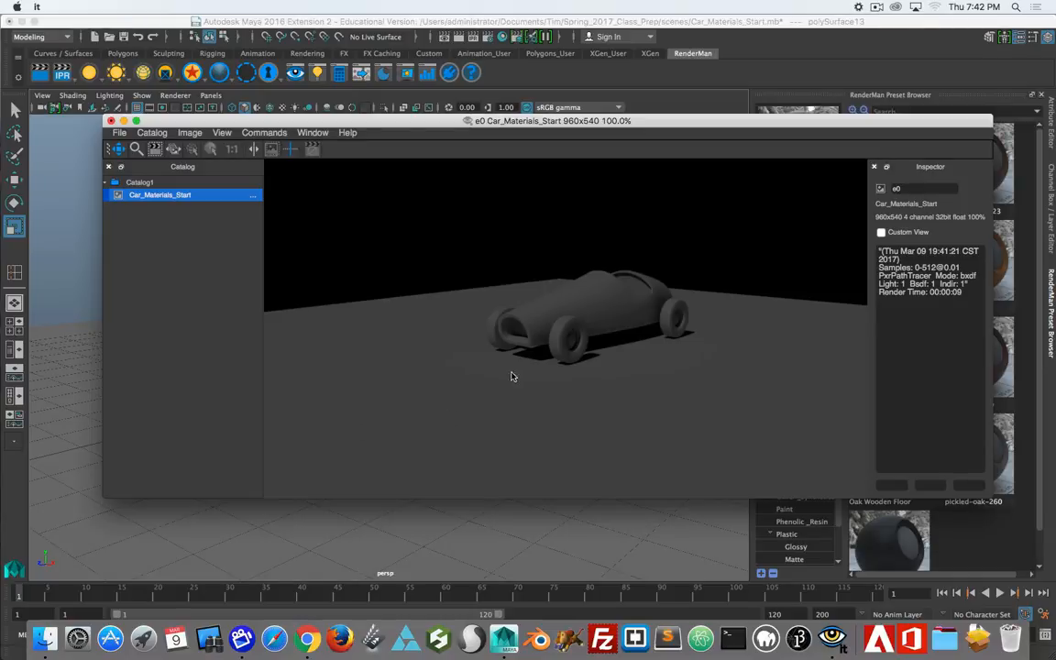
scroll(573, 365, up, 5)
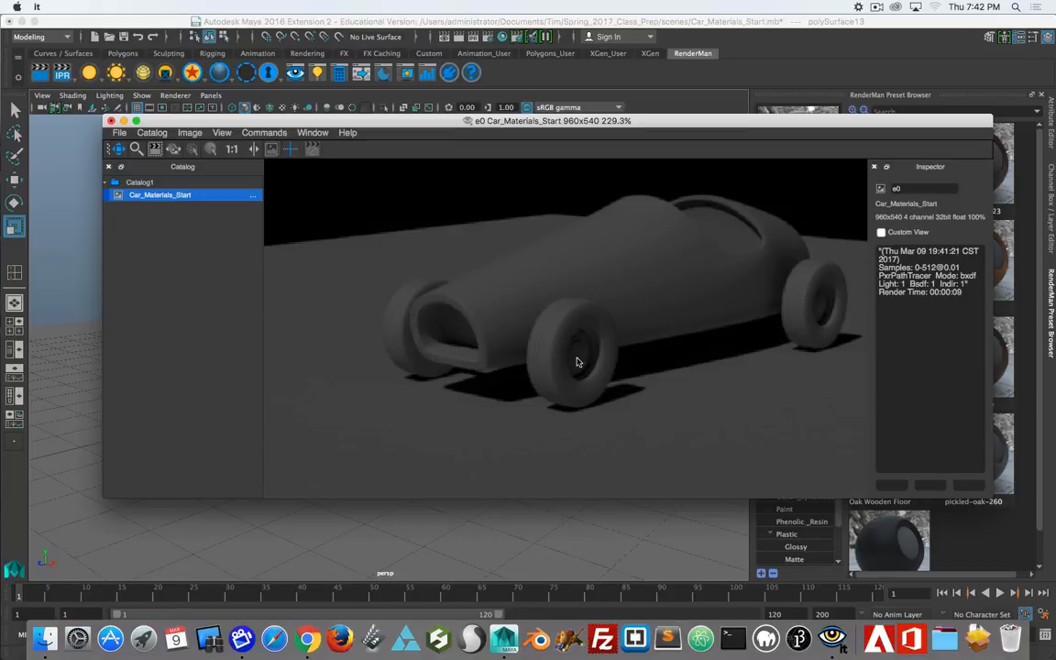
scroll(601, 404, down, 5)
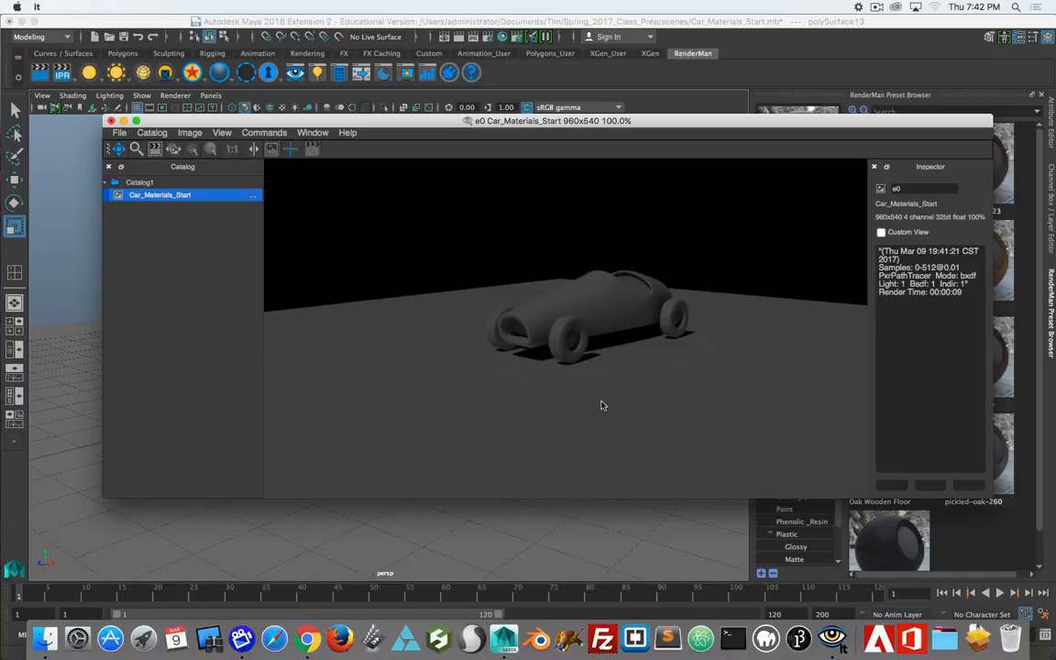
drag(405, 119, 0, 80)
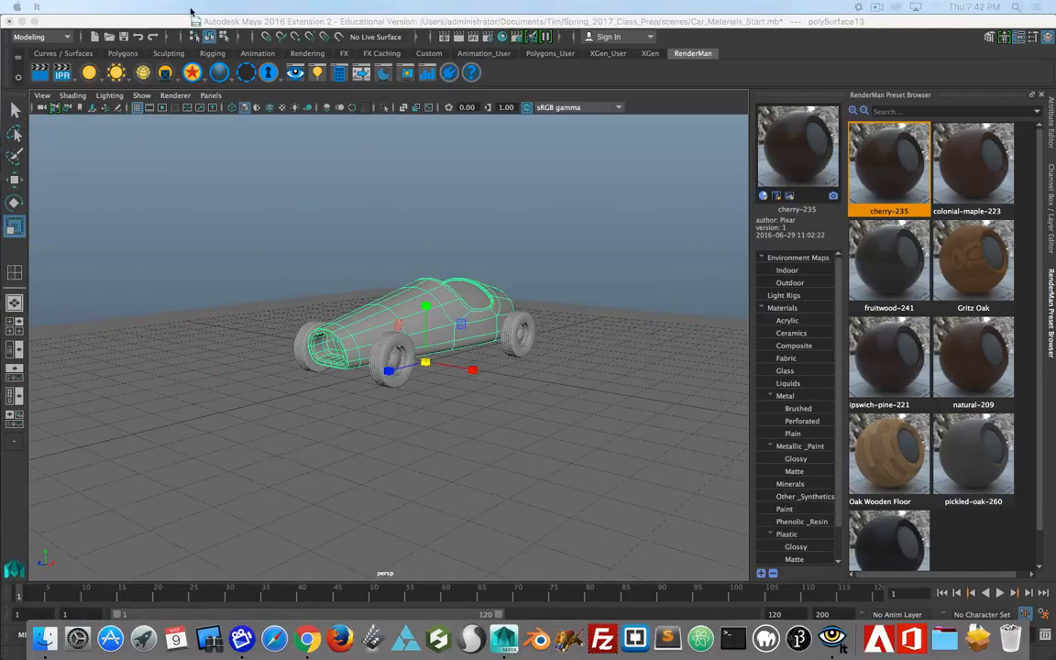
click(148, 21)
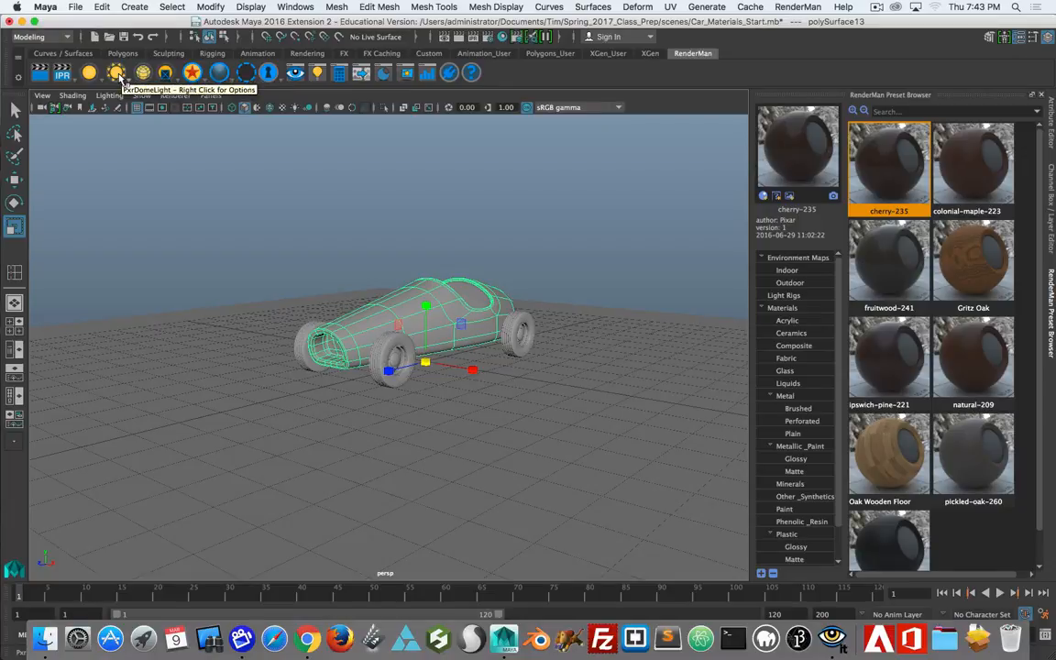
Step: Add a PxrDomeLight to the scene and check its sphere around the car
right_click(114, 75)
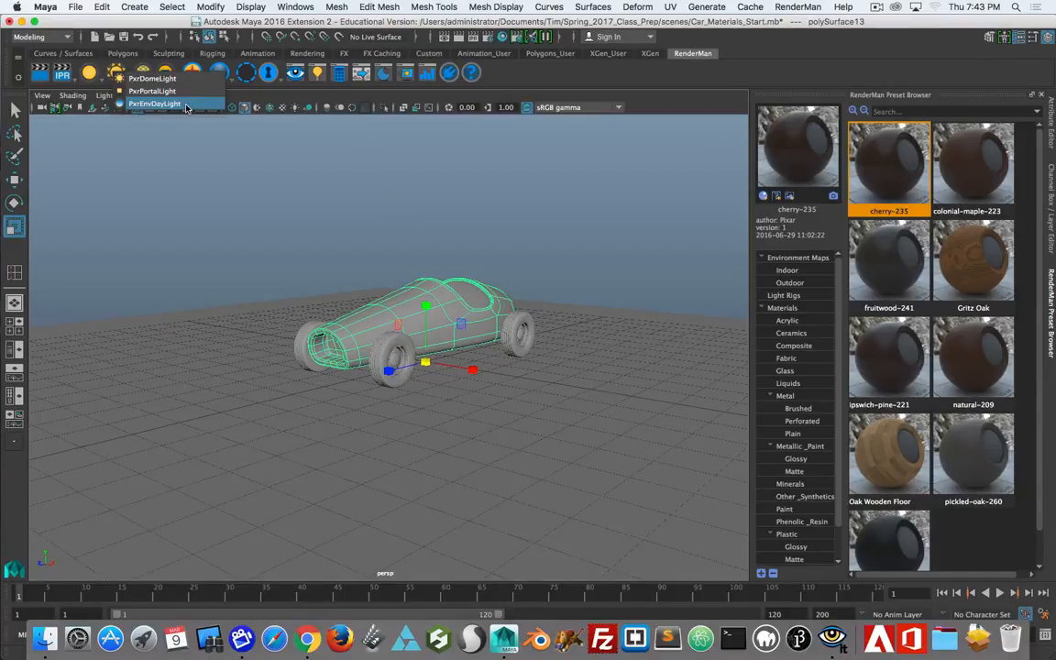
click(154, 79)
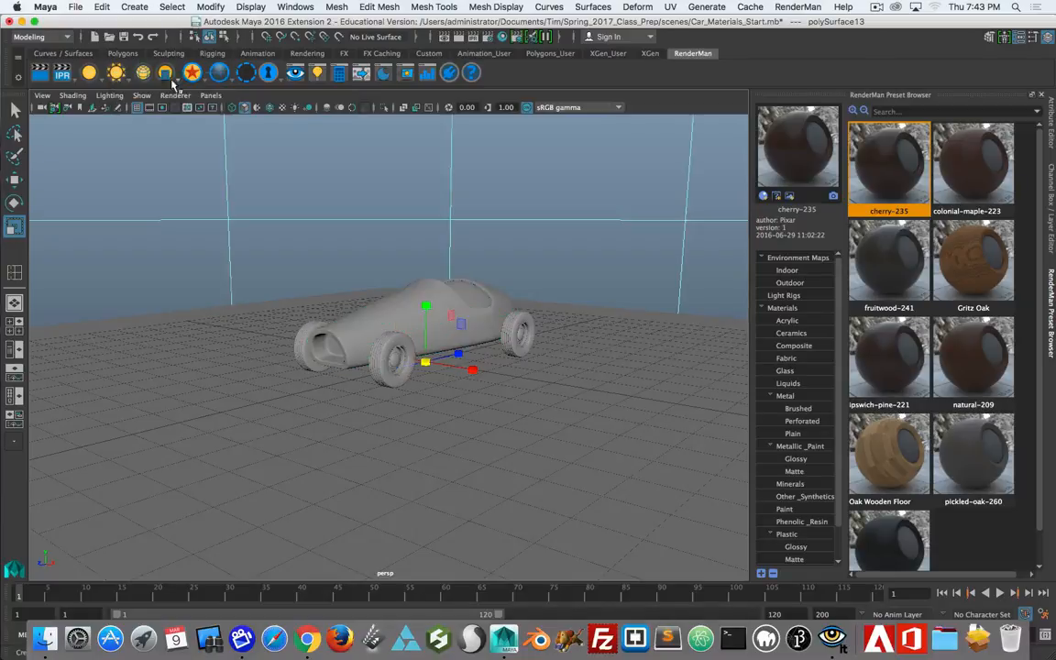
key(f)
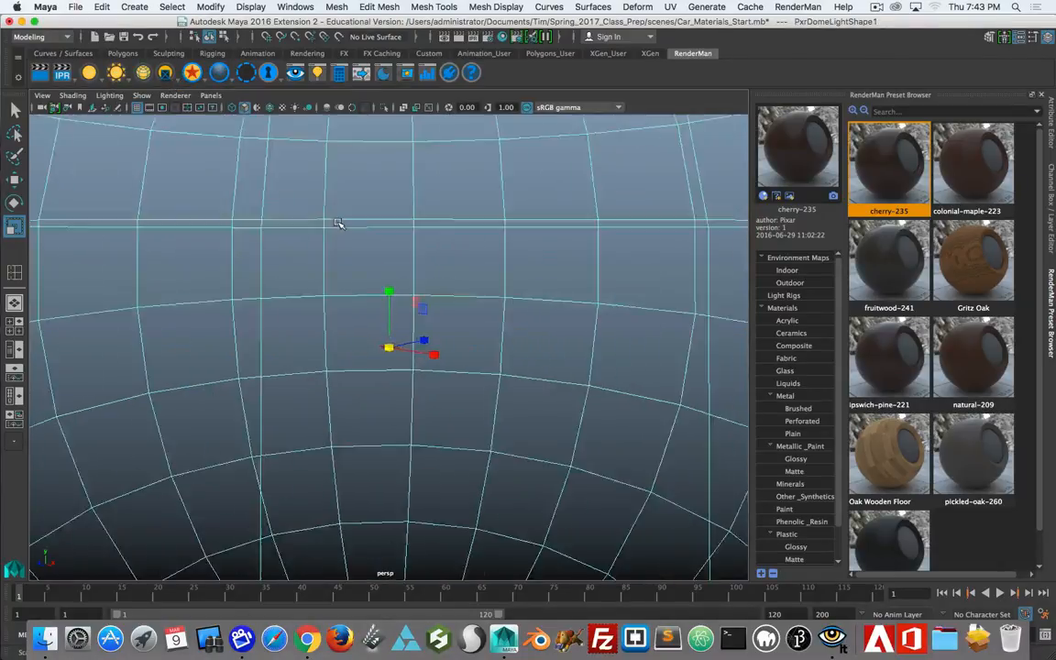
scroll(338, 223, down, 5)
scroll(338, 223, up, 12)
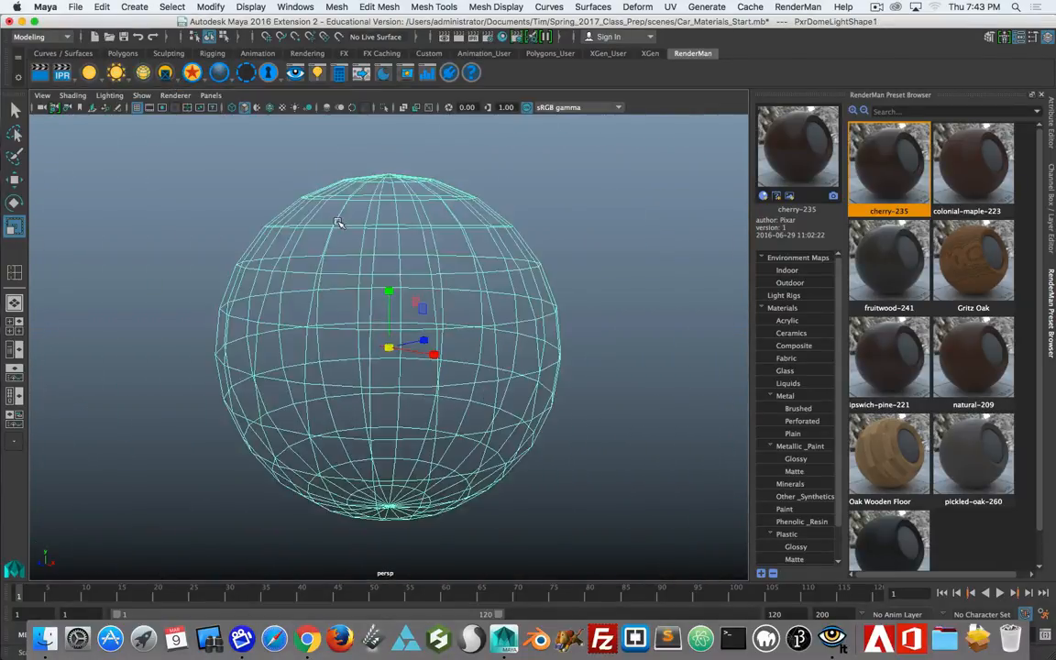
scroll(338, 223, up, 10)
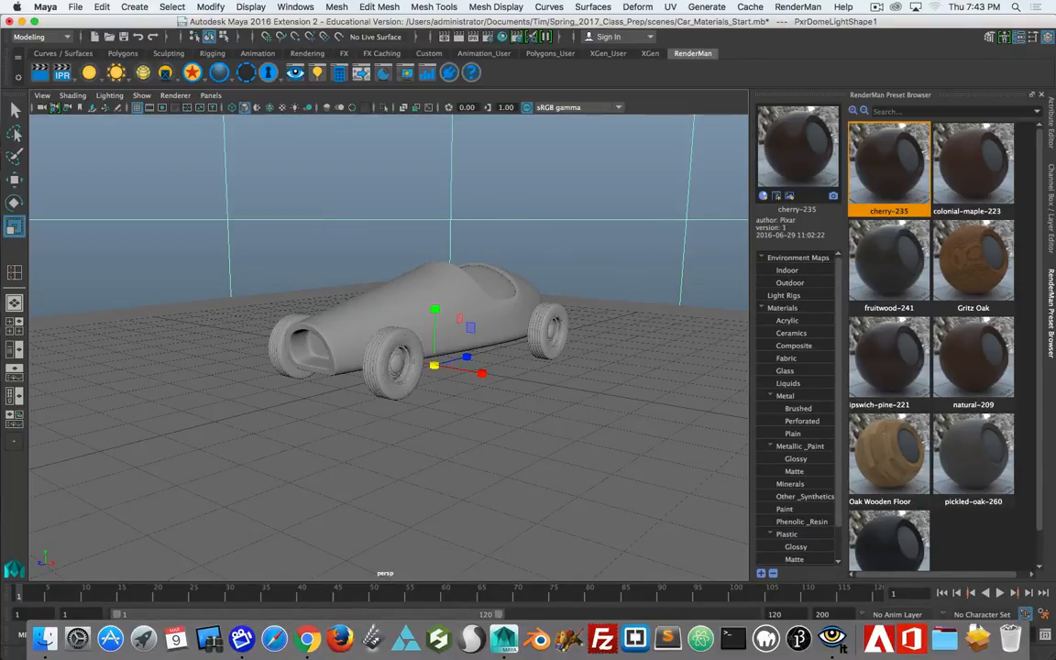
Step: Render the car again with the dome light lighting the scene
drag(2, 120, 779, 203)
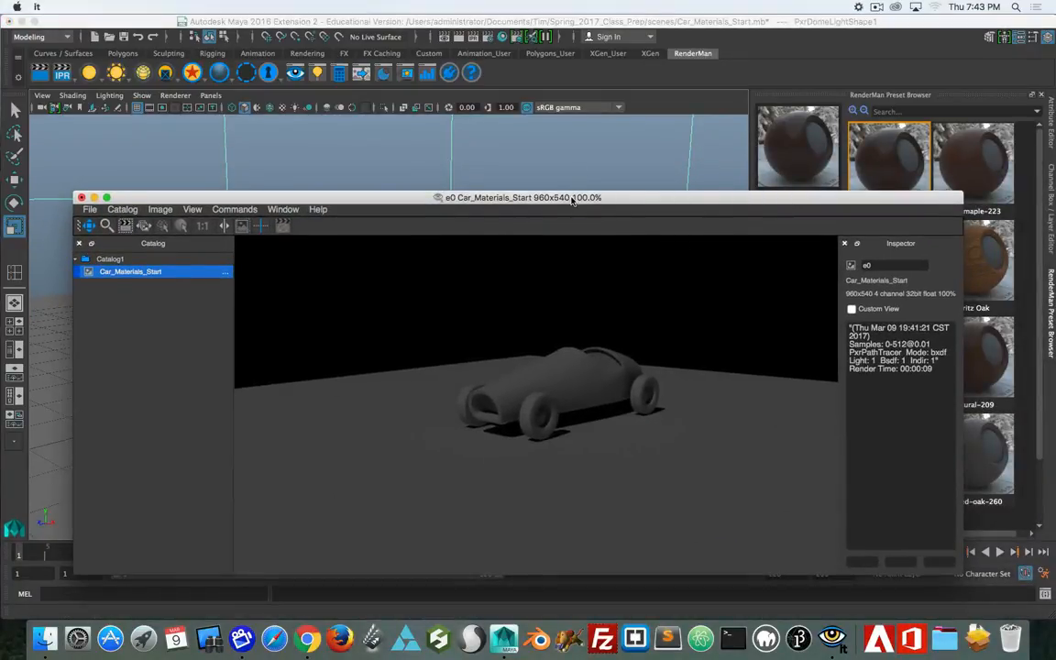
drag(516, 196, 520, 191)
key(r)
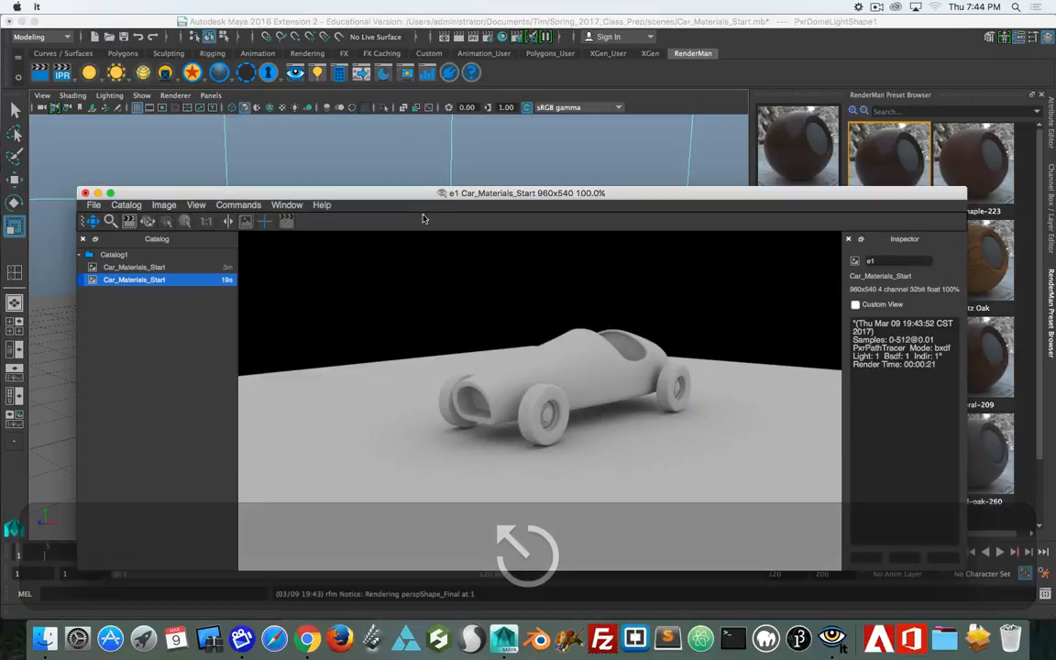
drag(445, 197, 414, 539)
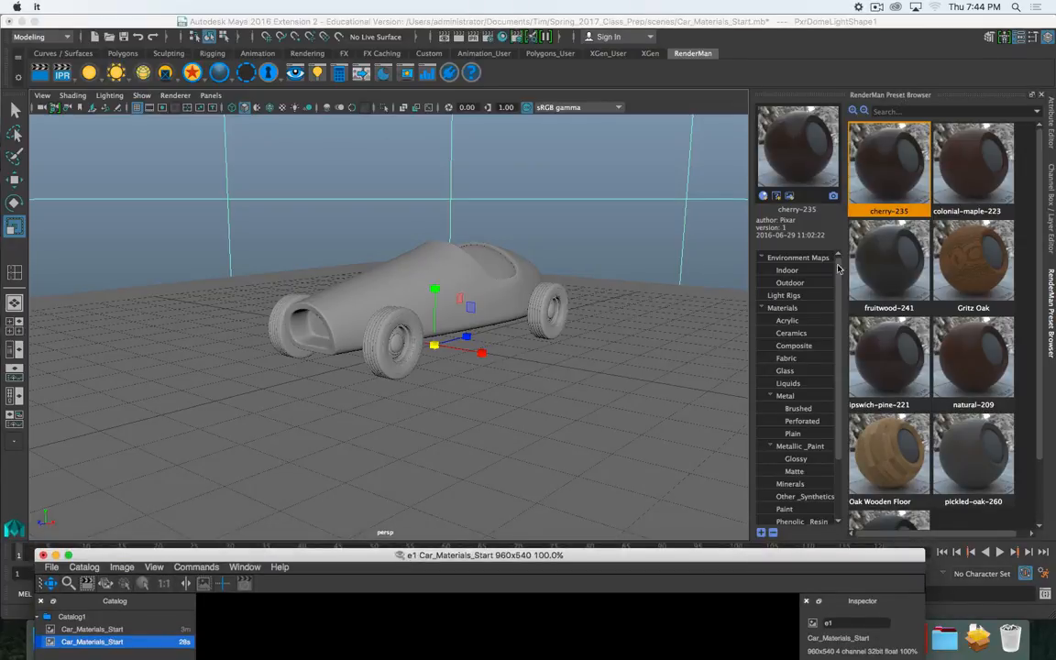
Step: Import the Pixar Atrium indoor environment map from the RenderMan presets onto the selected dome light
click(789, 271)
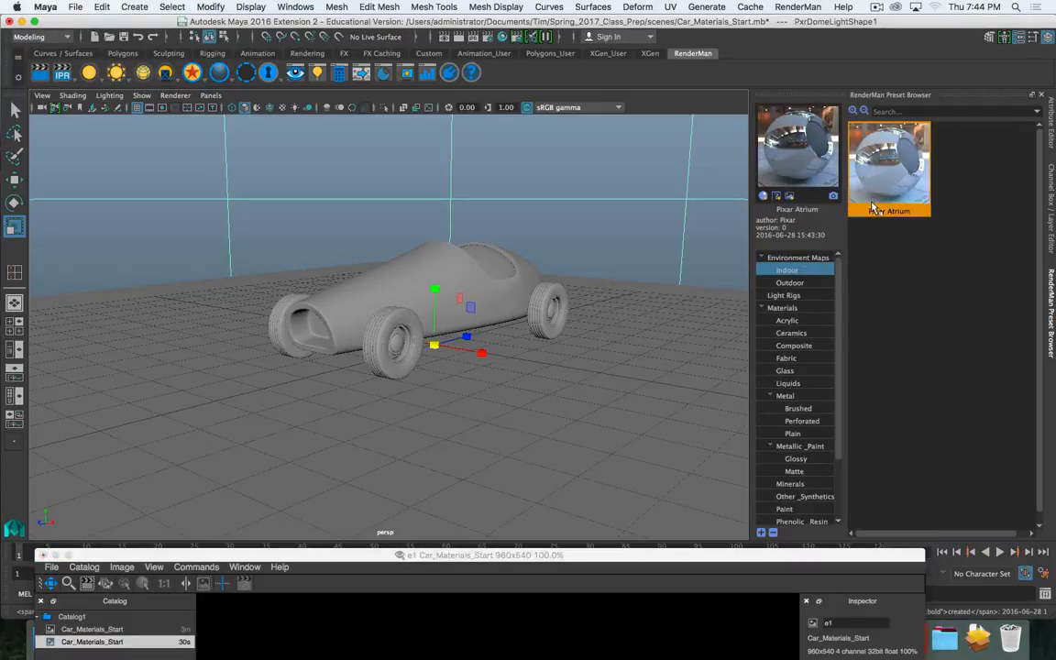
click(791, 282)
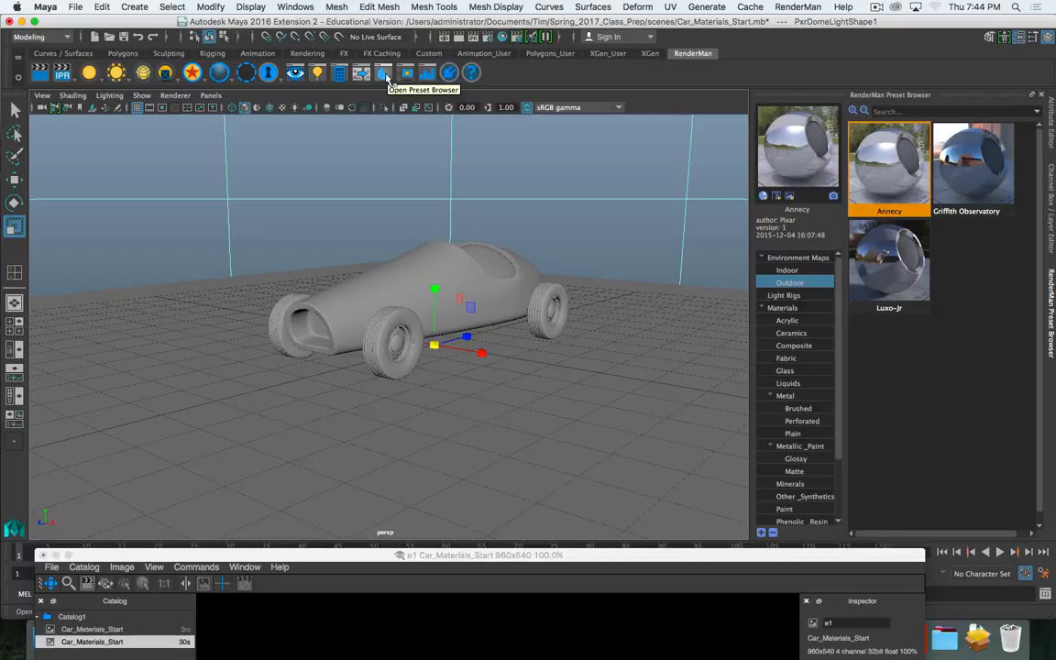
click(798, 6)
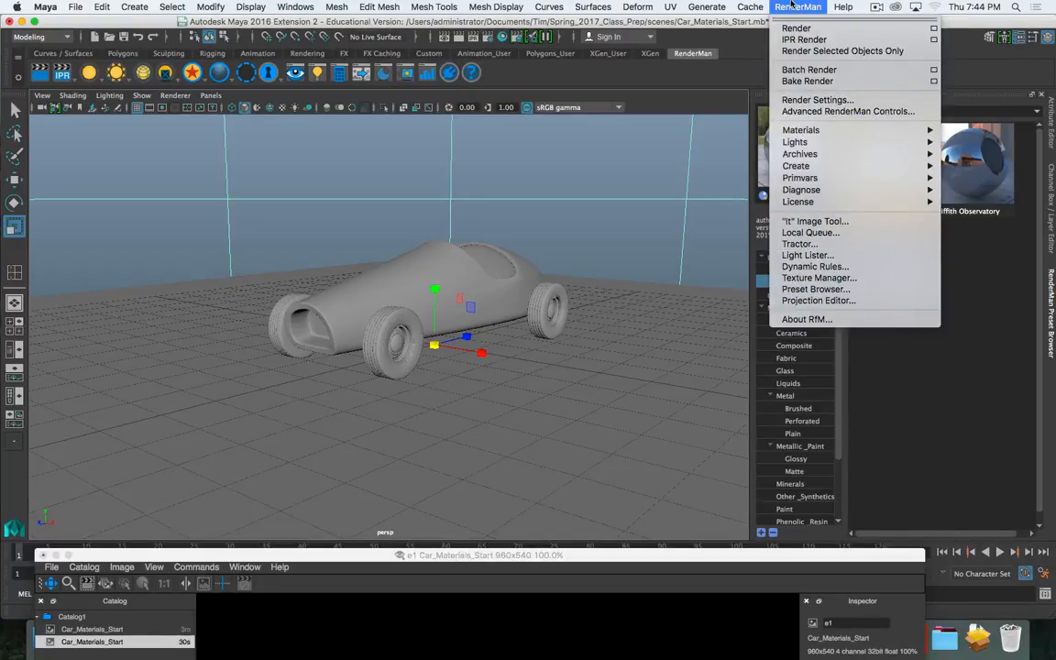
click(817, 290)
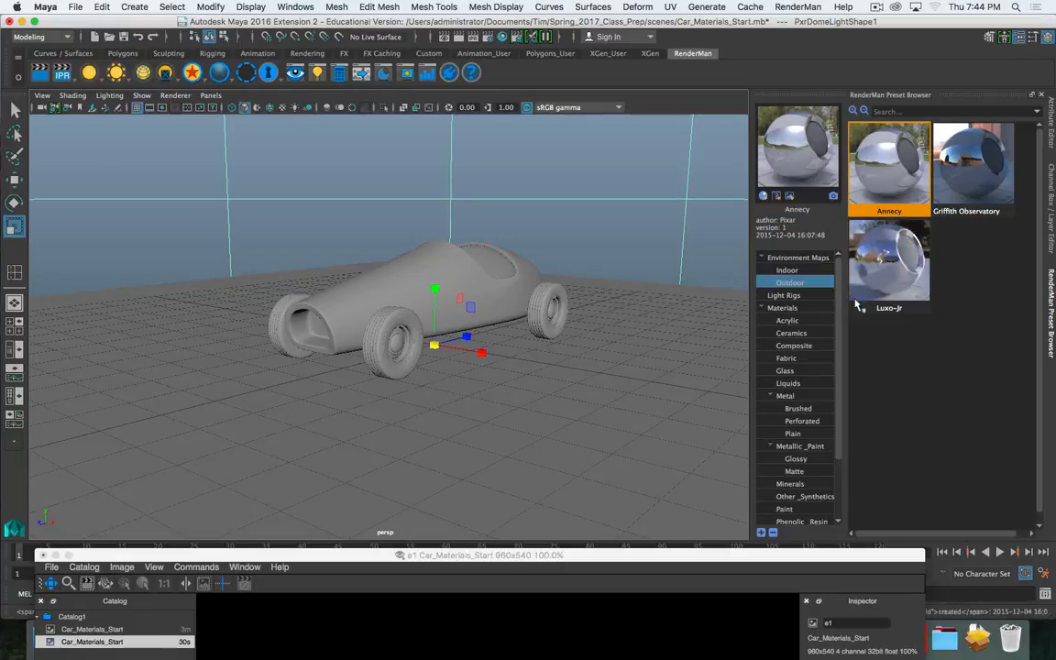
click(813, 271)
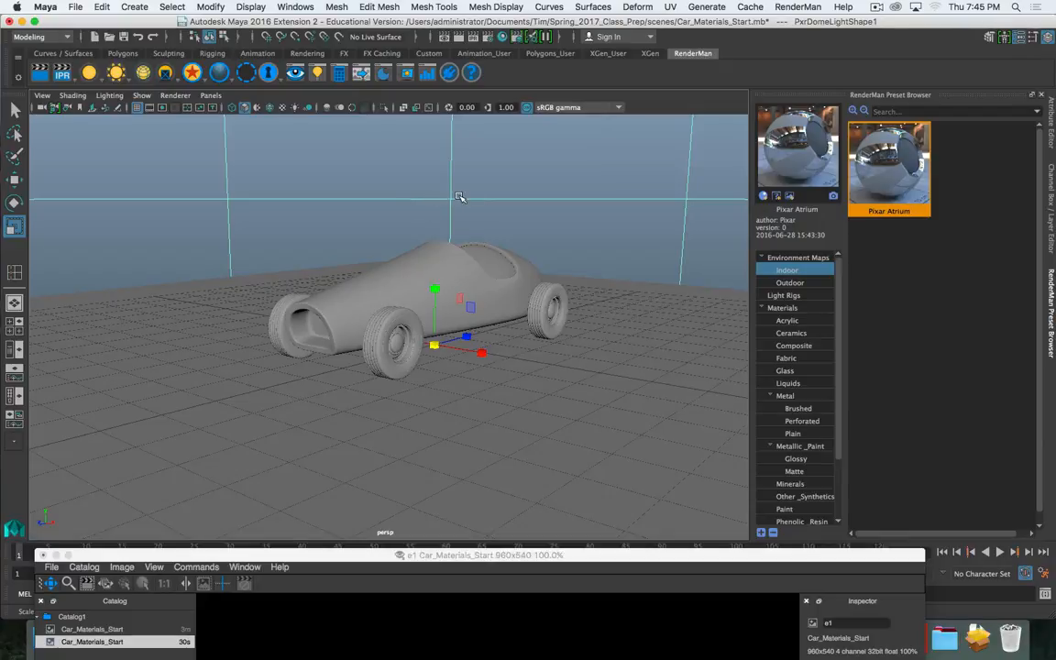
right_click(905, 174)
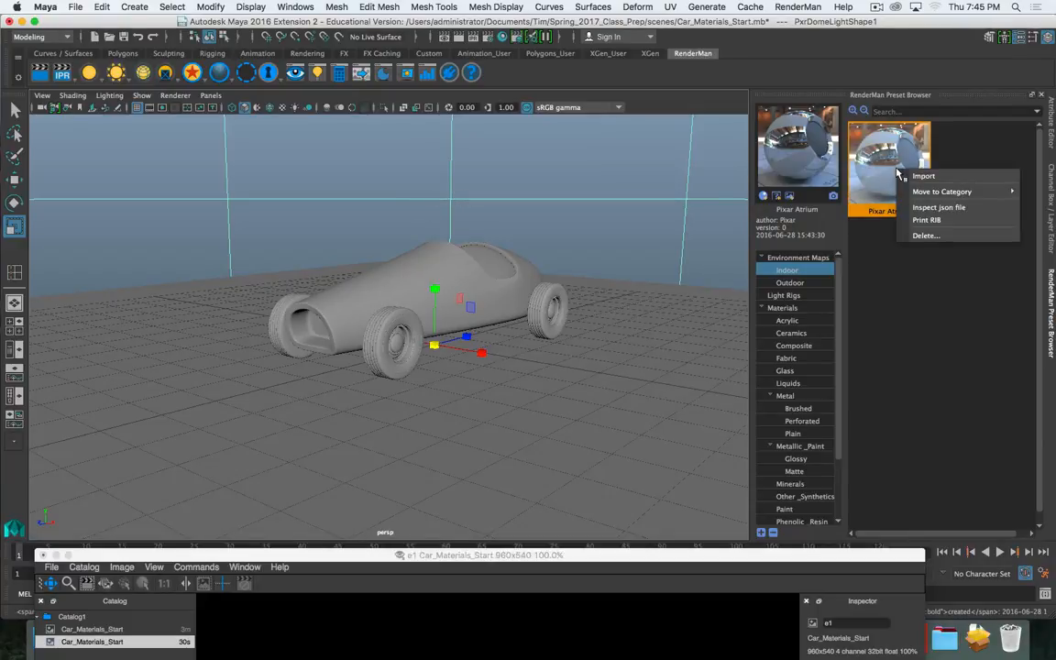
click(924, 176)
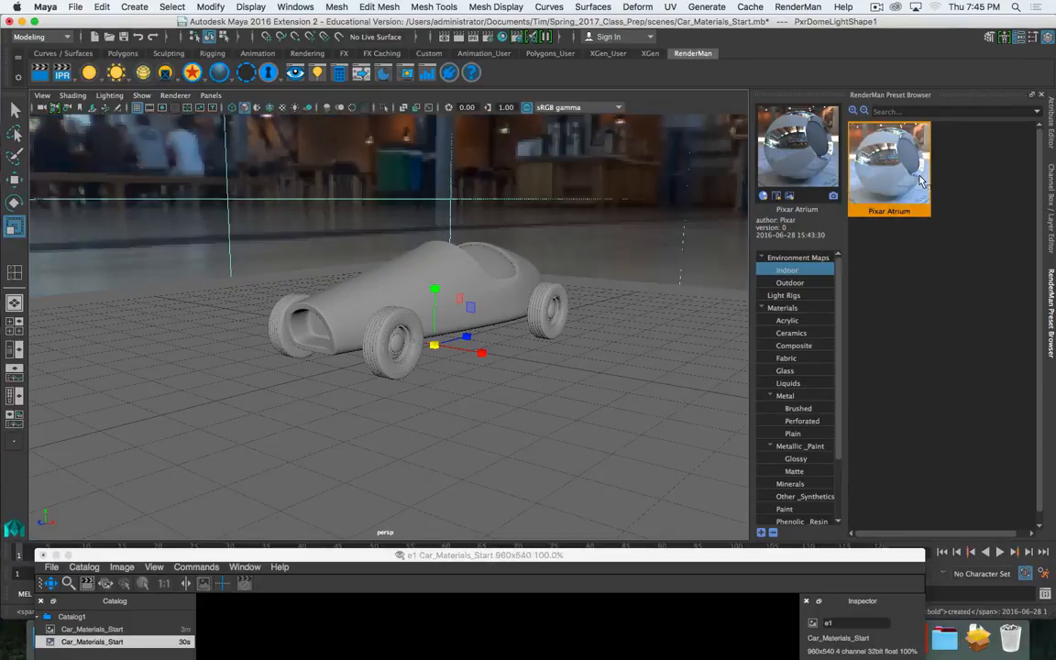
scroll(475, 223, down, 10)
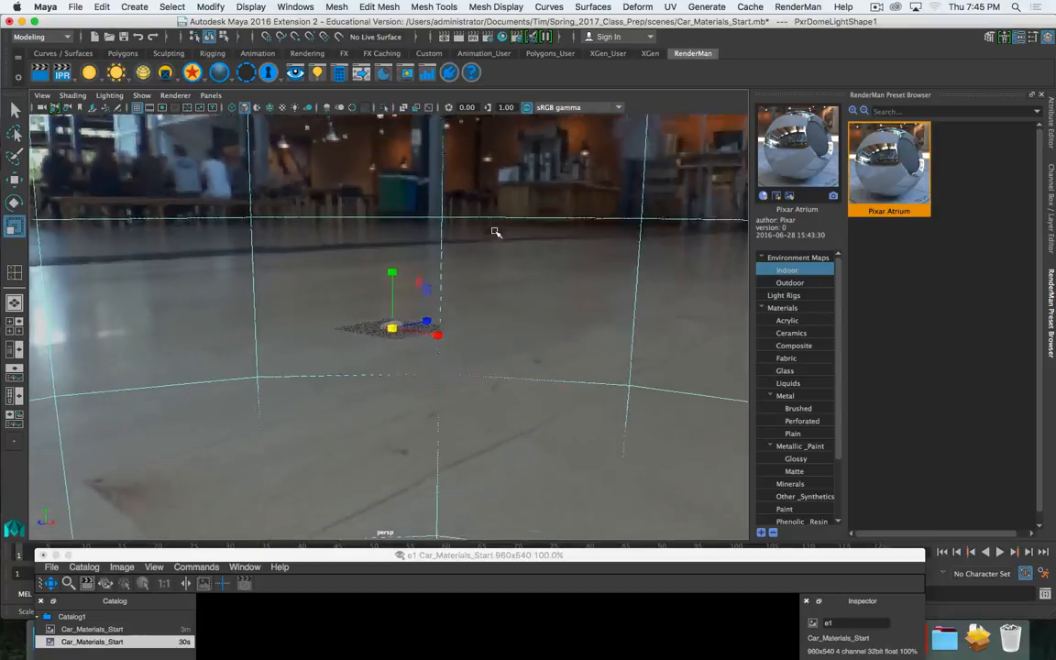
scroll(495, 237, down, 5)
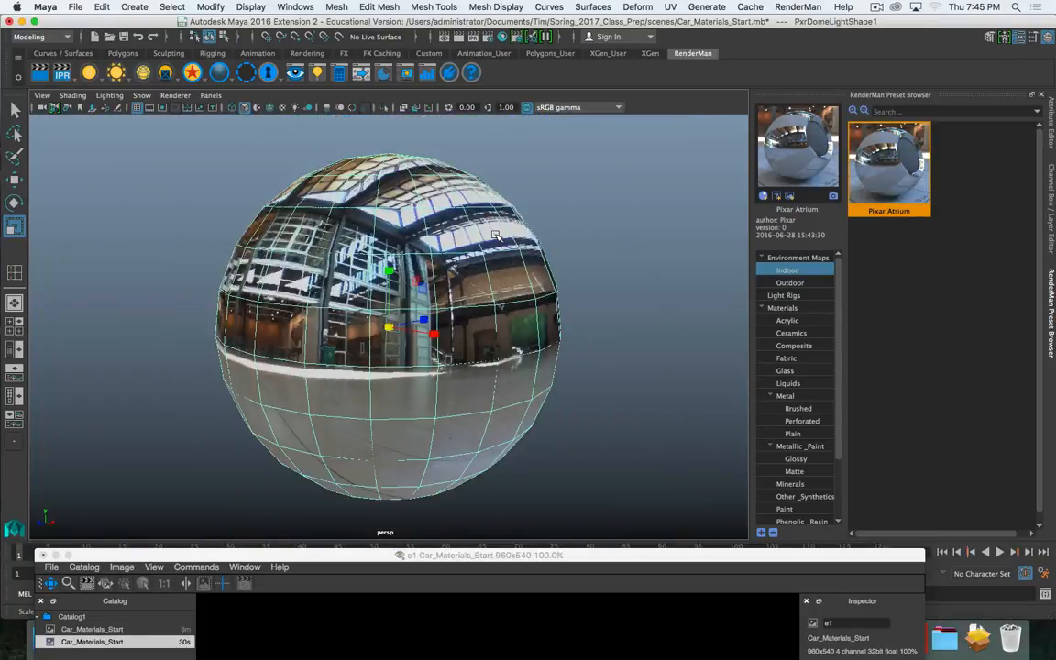
scroll(495, 237, up, 10)
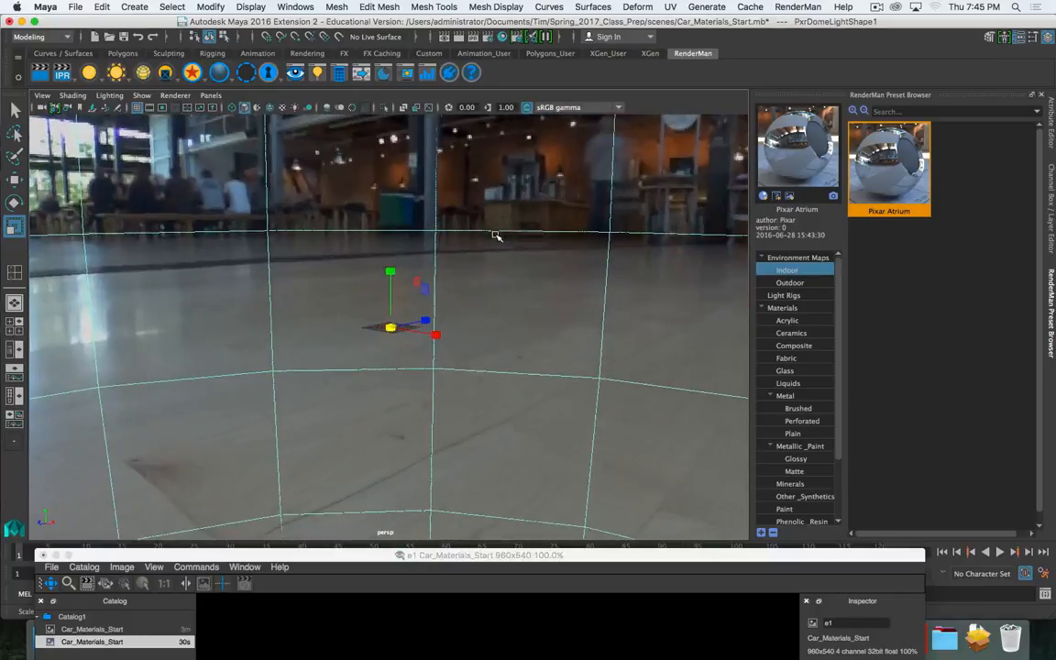
scroll(495, 237, up, 5)
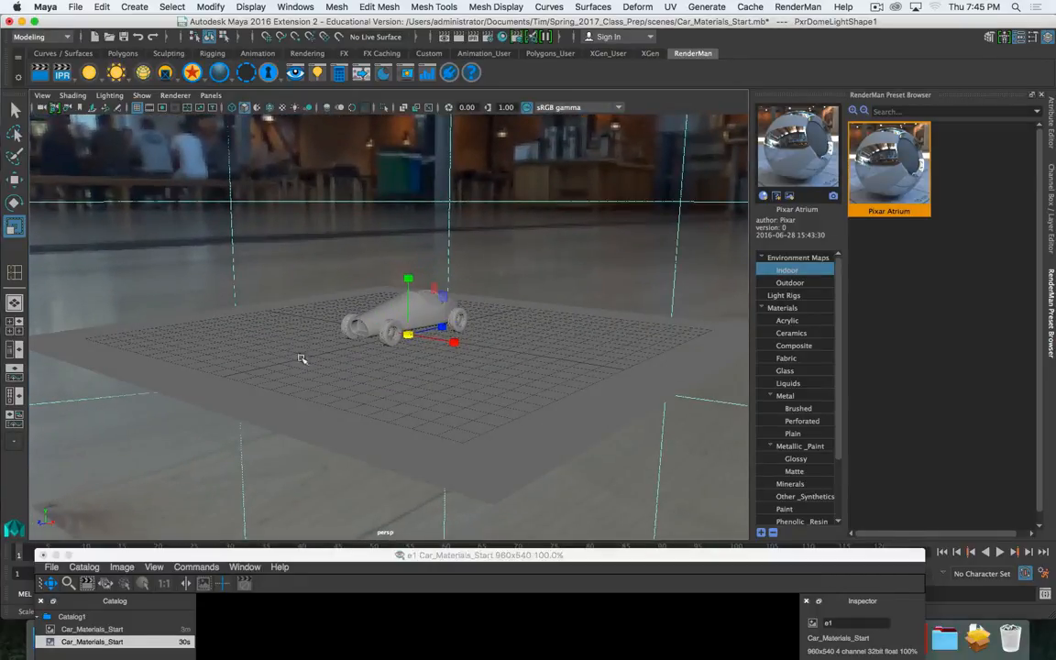
Step: Render the scene lit by the Pixar Atrium environment and look closely at the car
drag(285, 554, 366, 111)
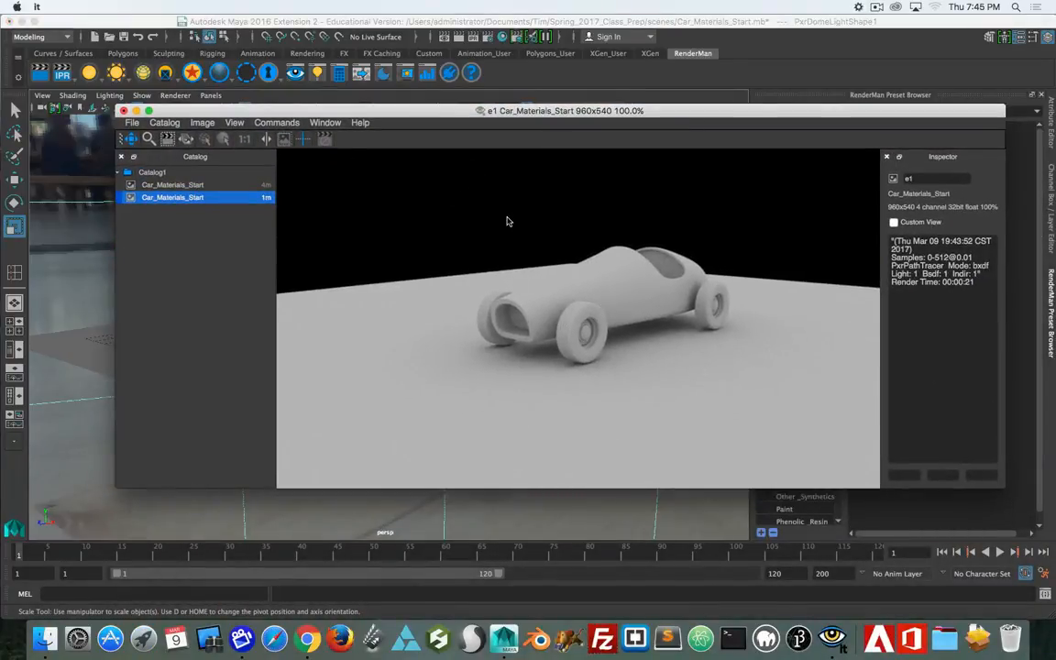
key(r)
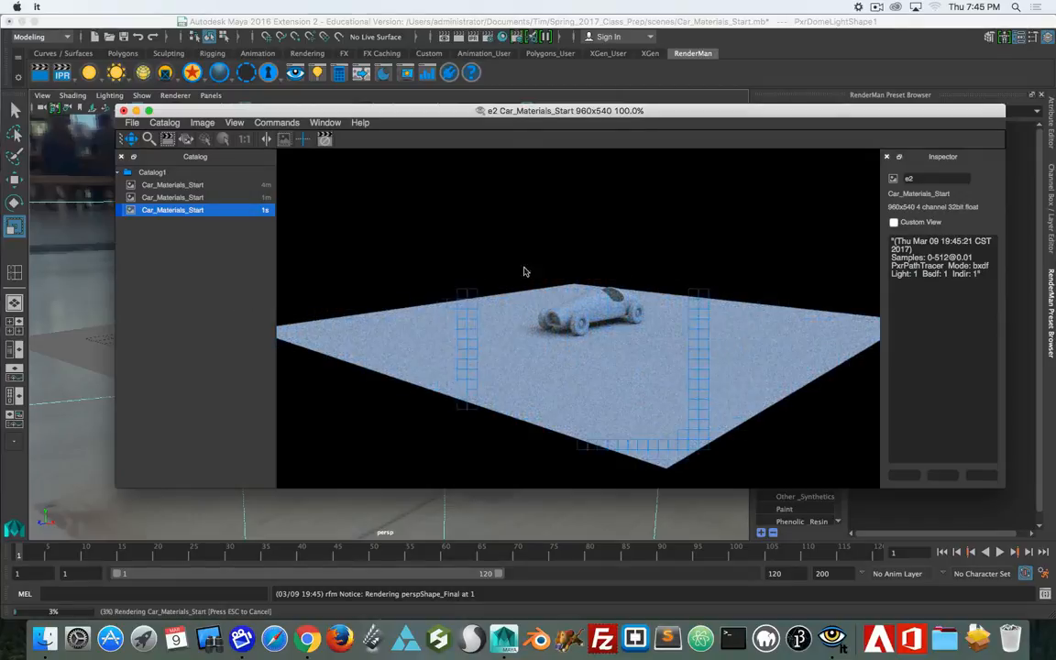
scroll(540, 280, up, 5)
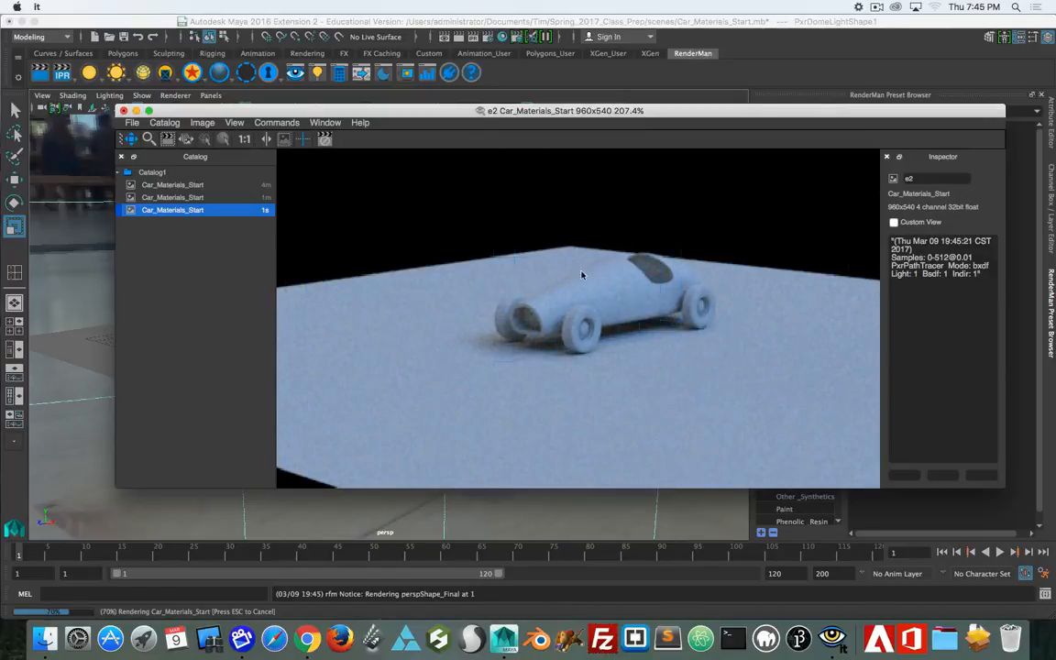
drag(566, 111, 528, 451)
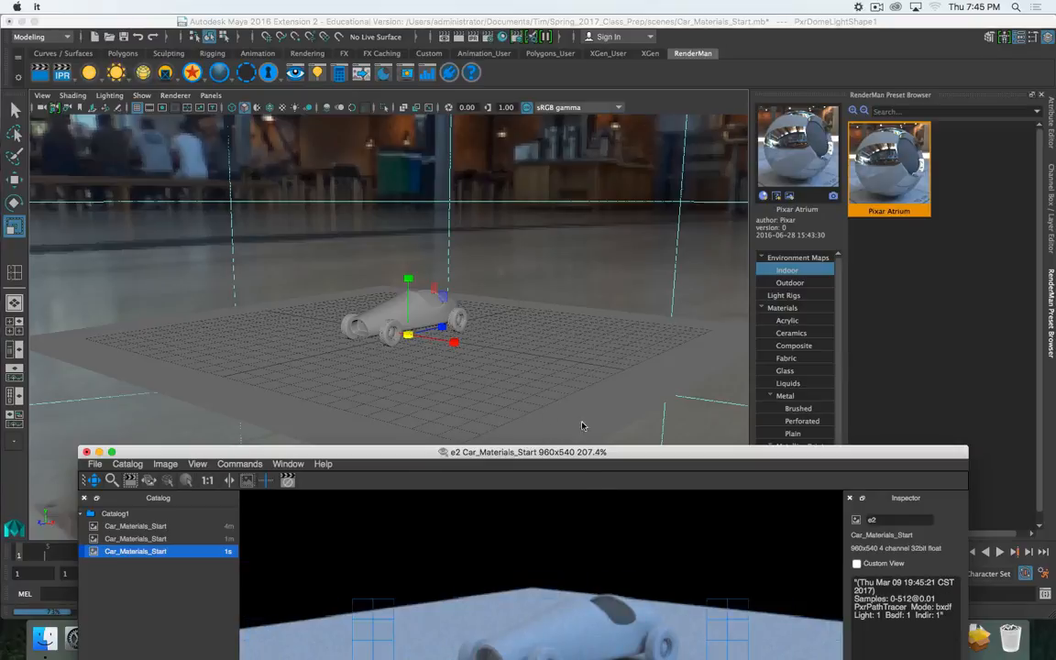
Step: Import the Luxo-Jr outdoor environment map onto the dome light in place of the atrium map
alt+drag(446, 336, 423, 205)
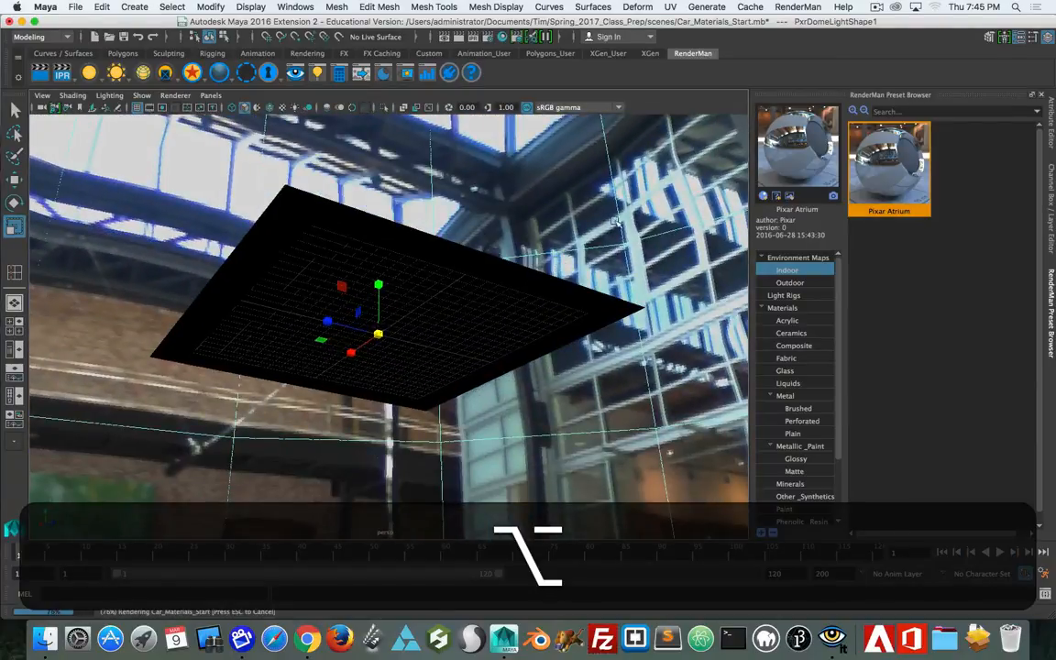
alt+drag(503, 274, 319, 271)
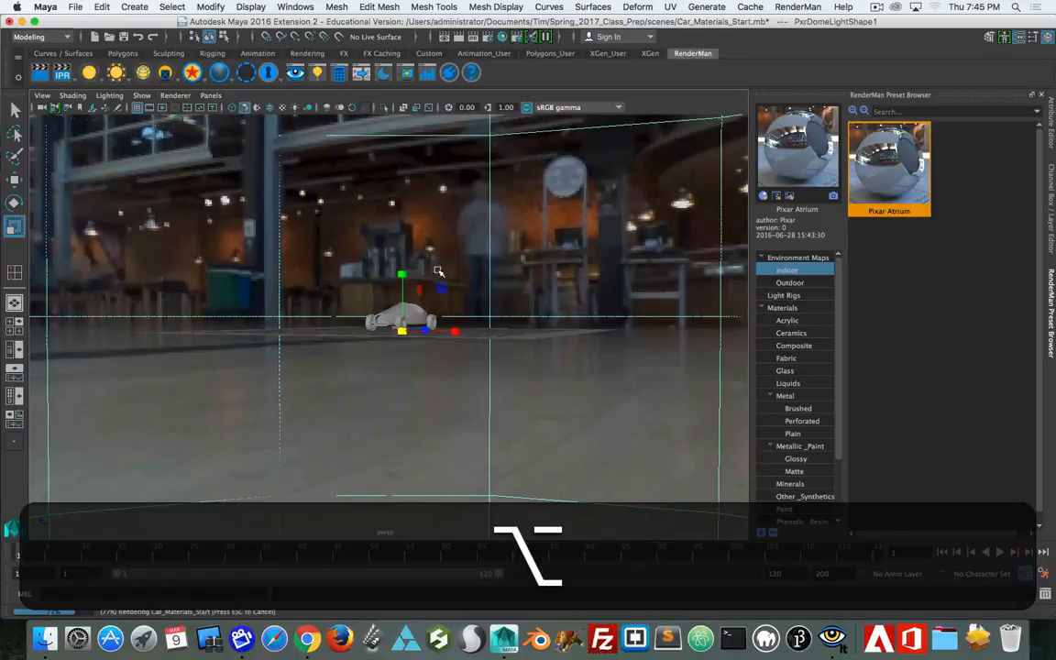
alt+drag(439, 272, 330, 270)
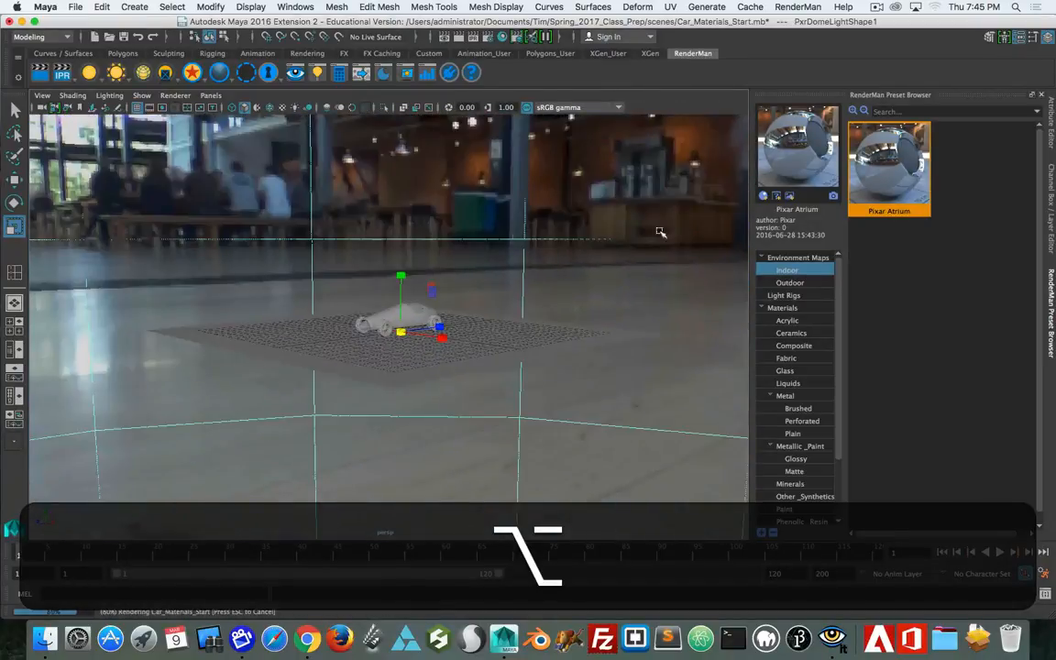
click(784, 283)
right_click(890, 254)
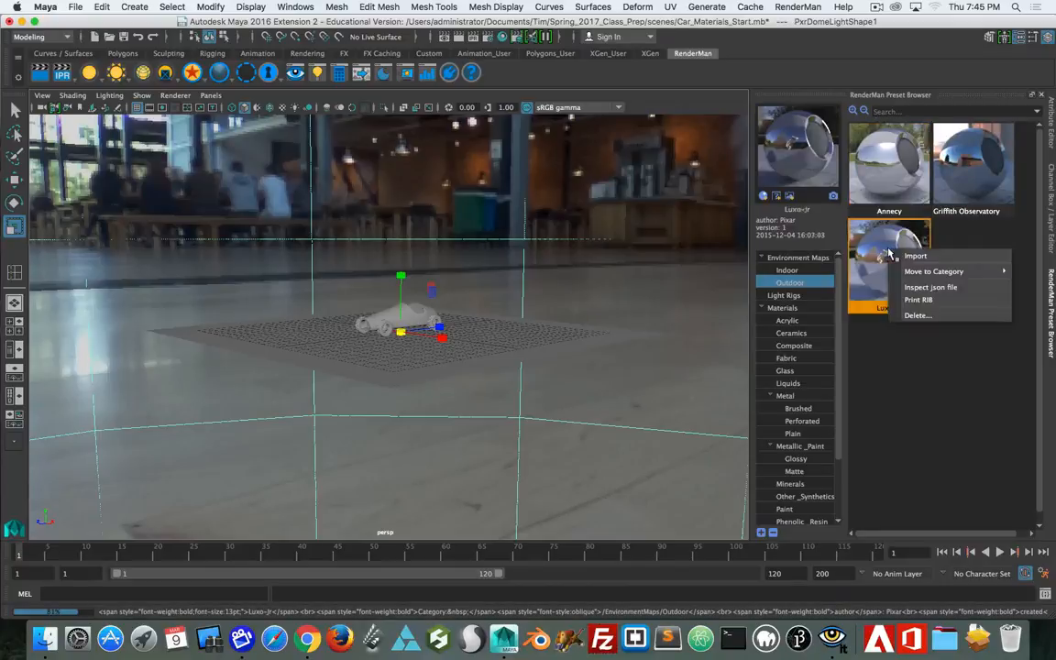
click(910, 257)
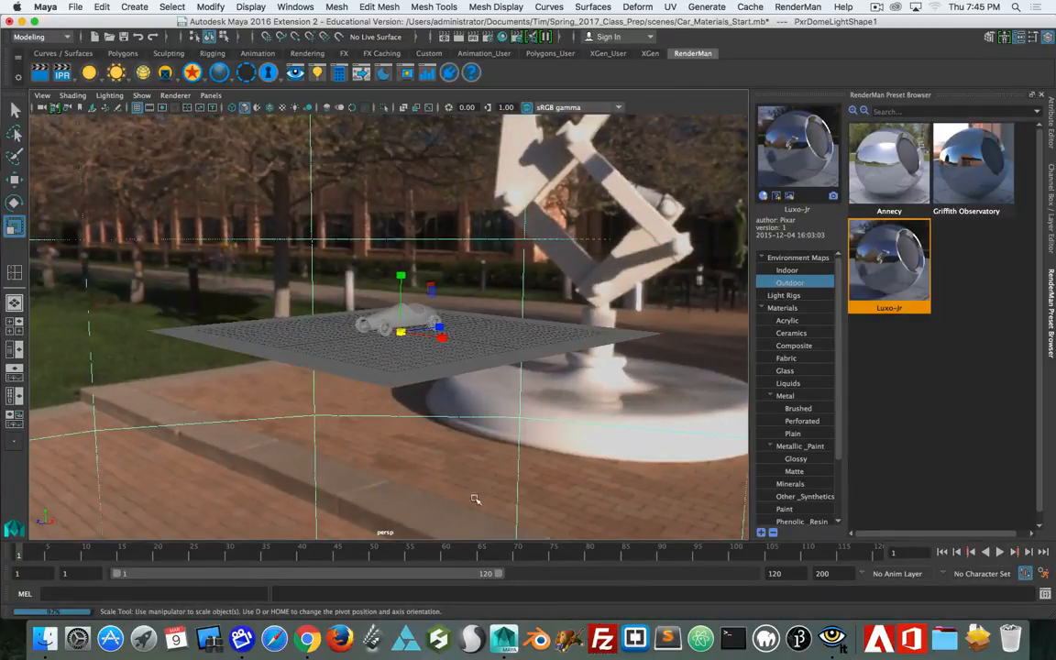
Step: Render the scene lit by the Luxo-Jr environment and look closely at the car in the result
click(835, 644)
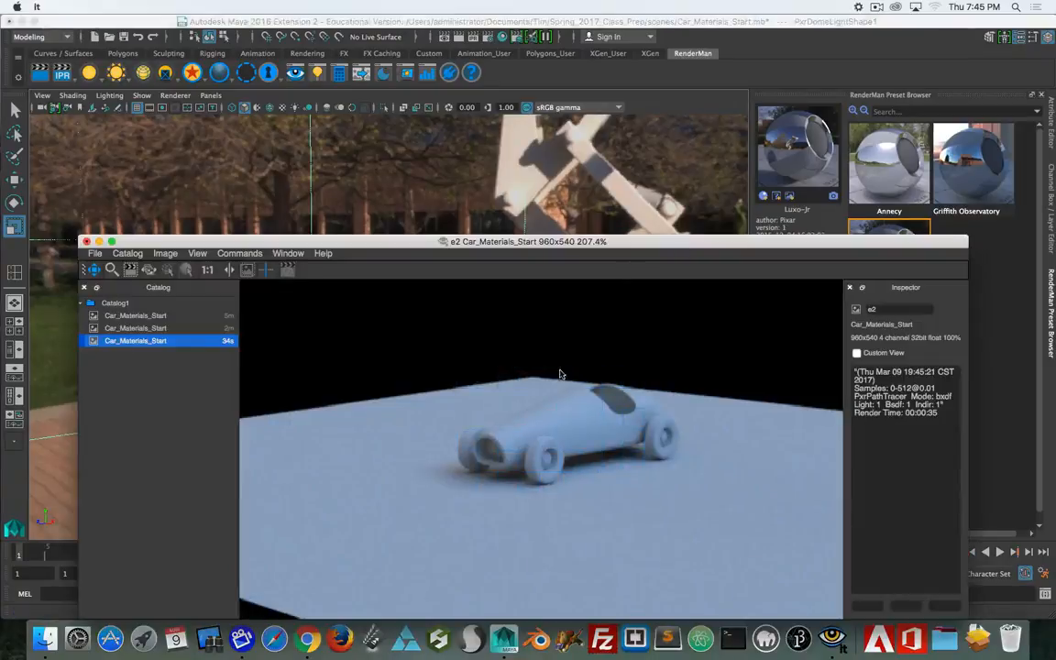
drag(466, 245, 477, 214)
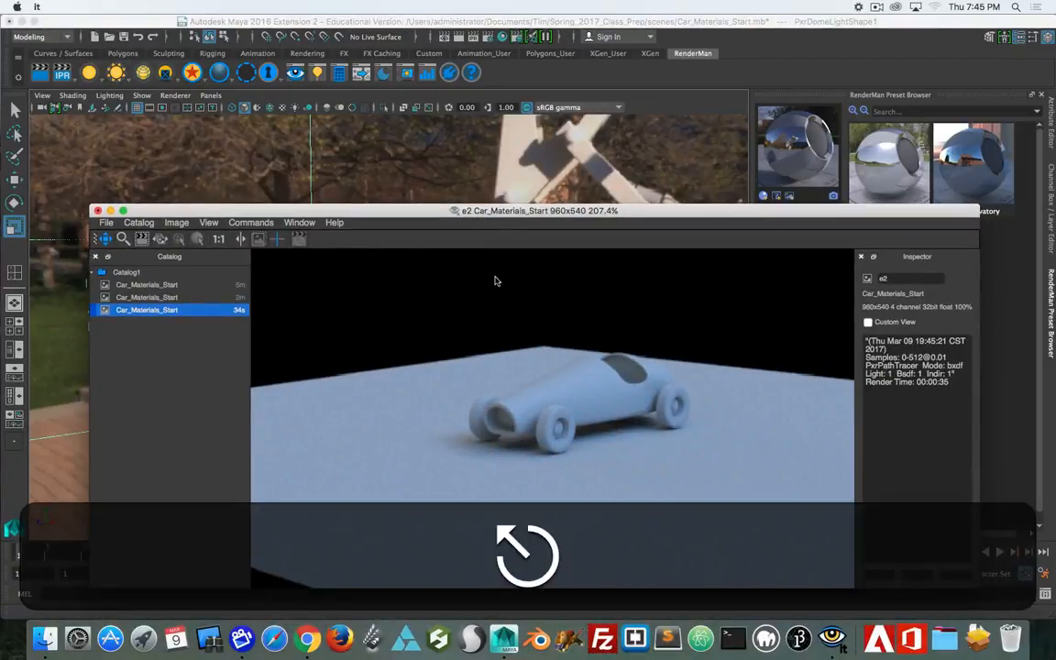
key(r)
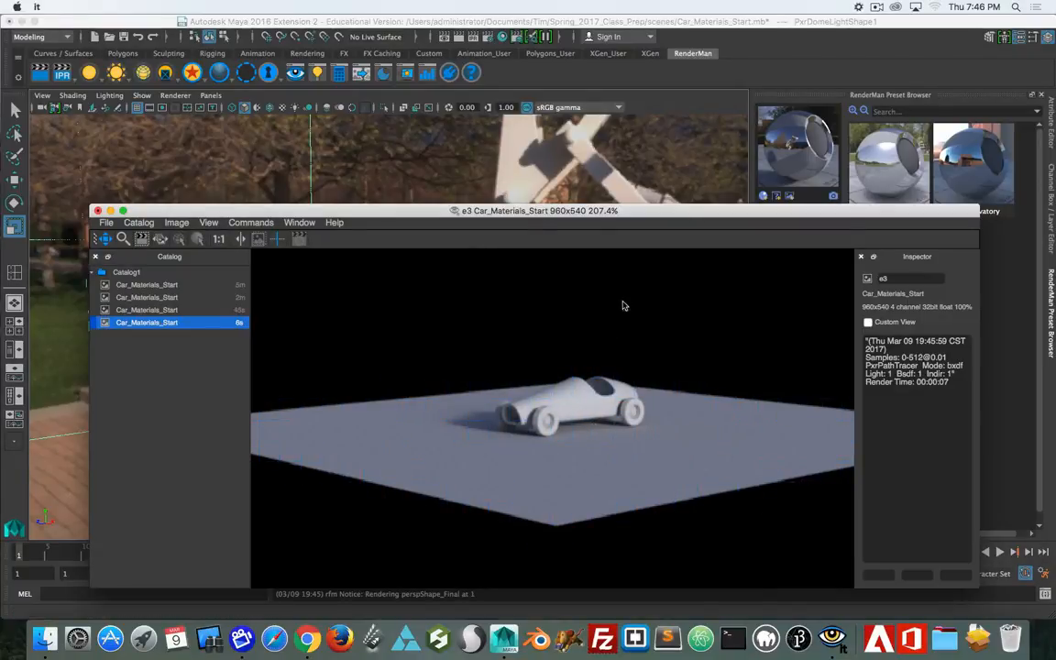
scroll(570, 407, up, 3)
scroll(570, 407, down, 6)
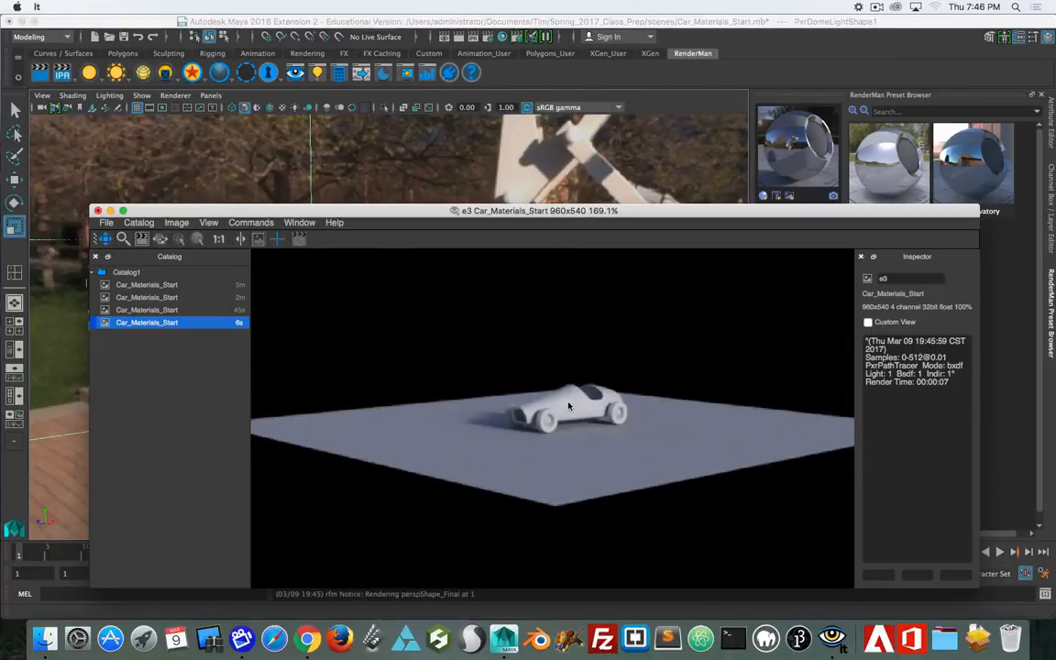
click(416, 204)
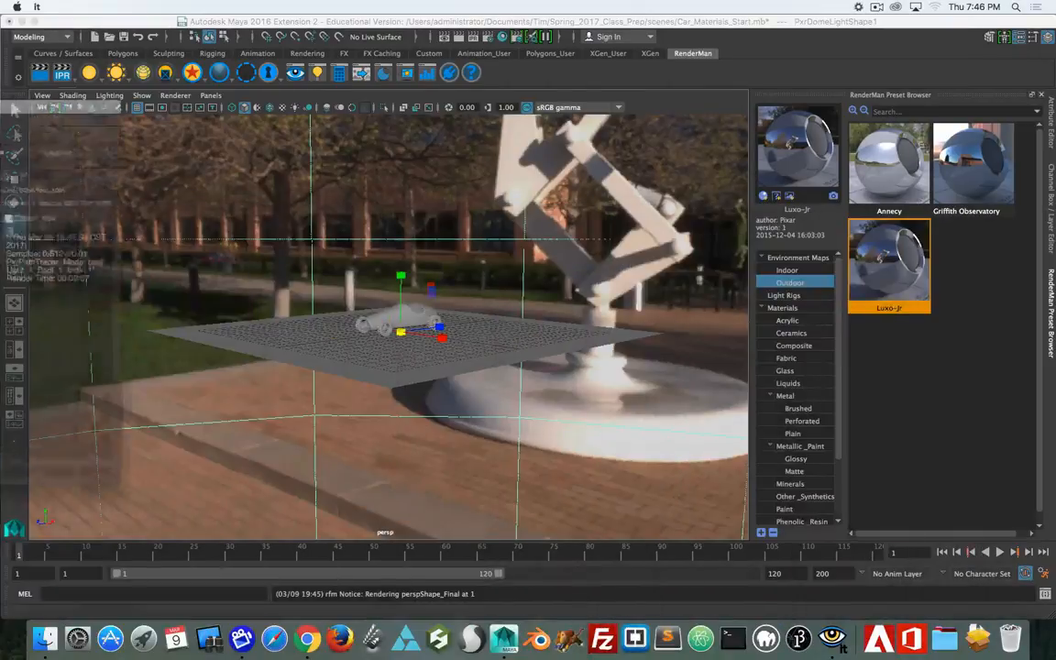
Step: Frame the car close up in the perspective view and show the dome light's attributes
scroll(328, 310, up, 10)
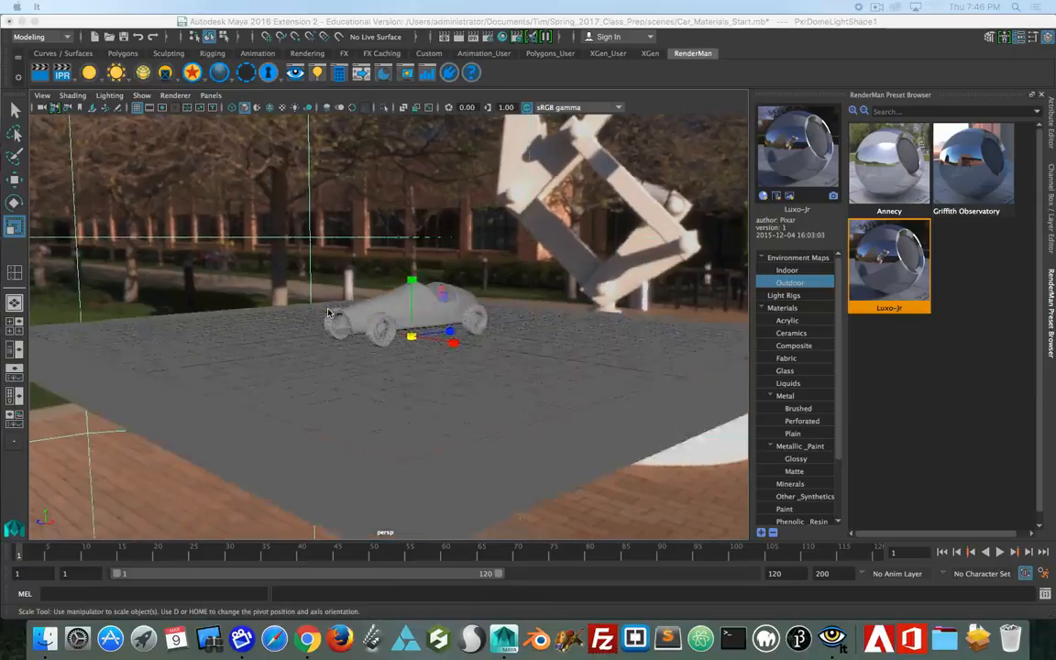
alt+drag(394, 332, 458, 304)
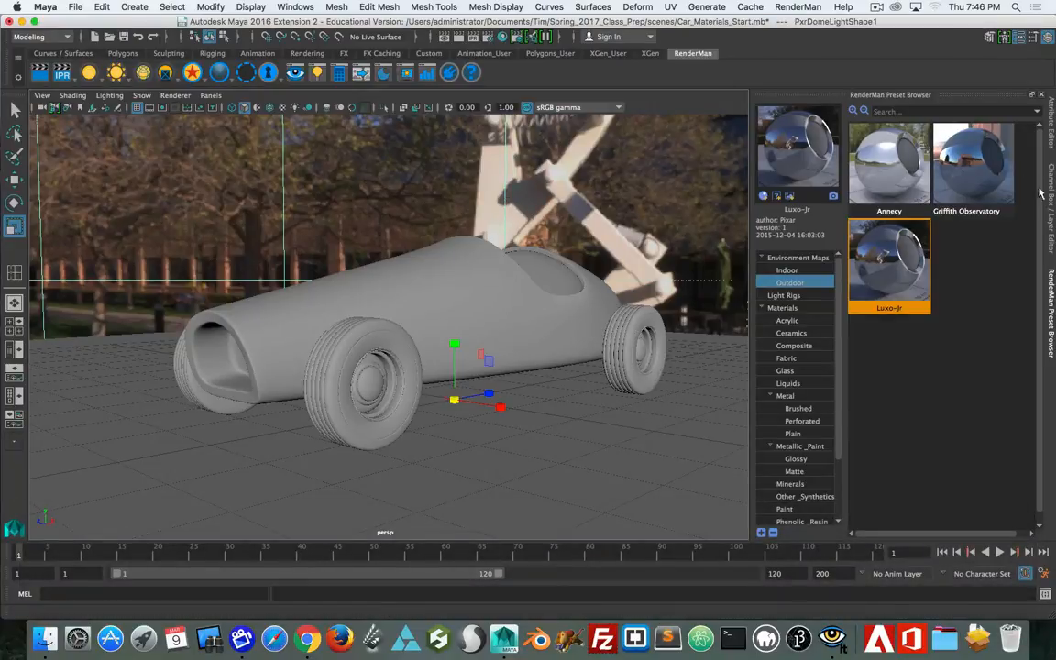
click(1052, 136)
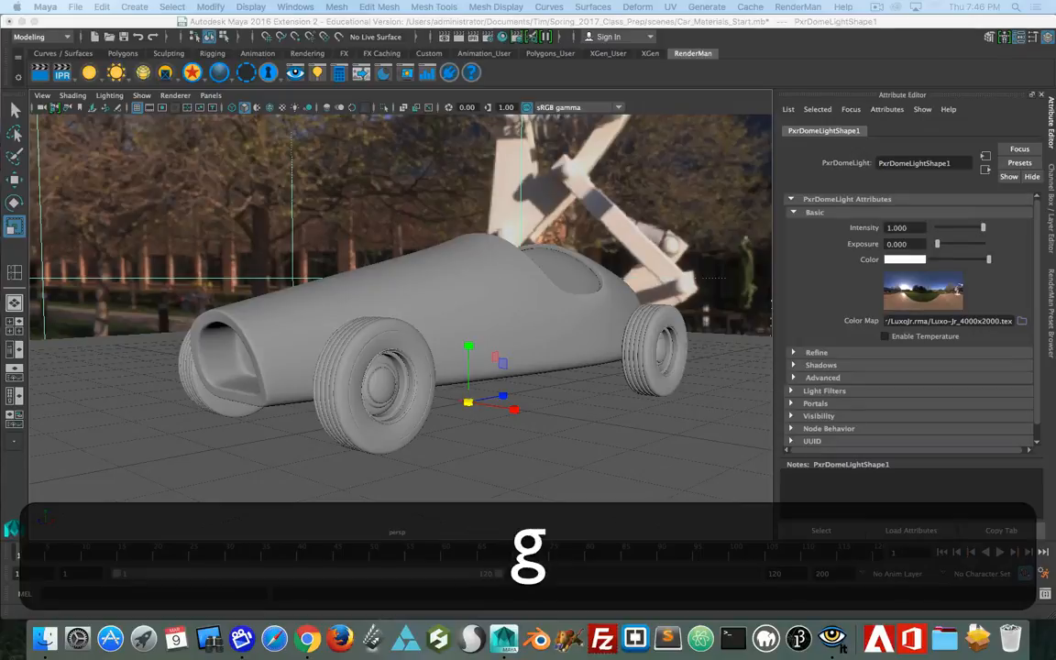
Step: Switch to the browser, search Flickr through Creative Commons search for "equirectangular" and browse the panoramas
key(Return)
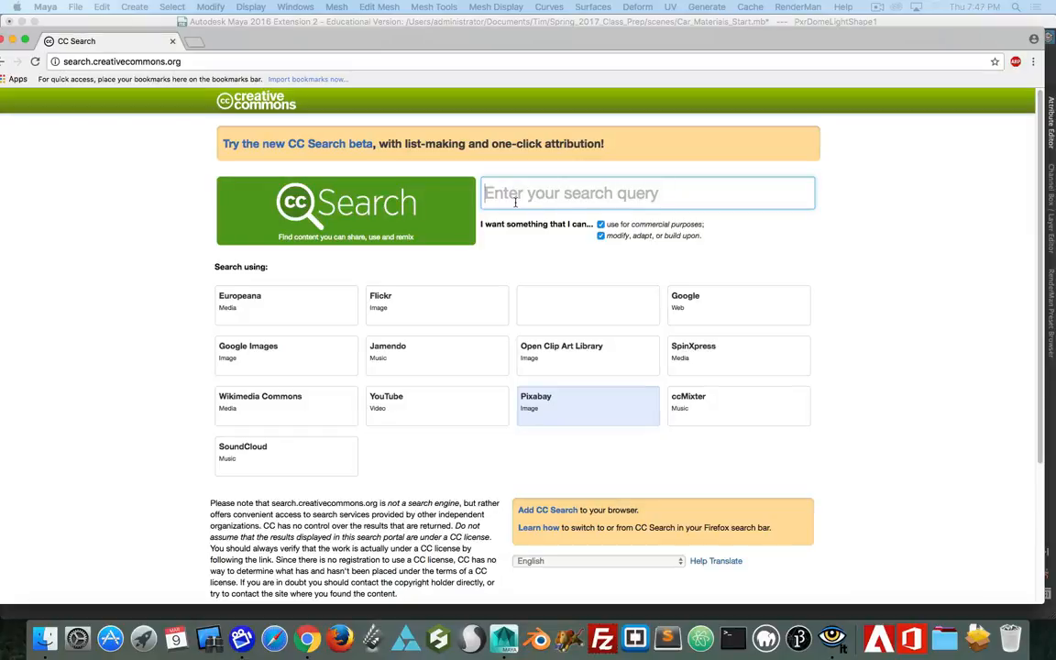
text(equi)
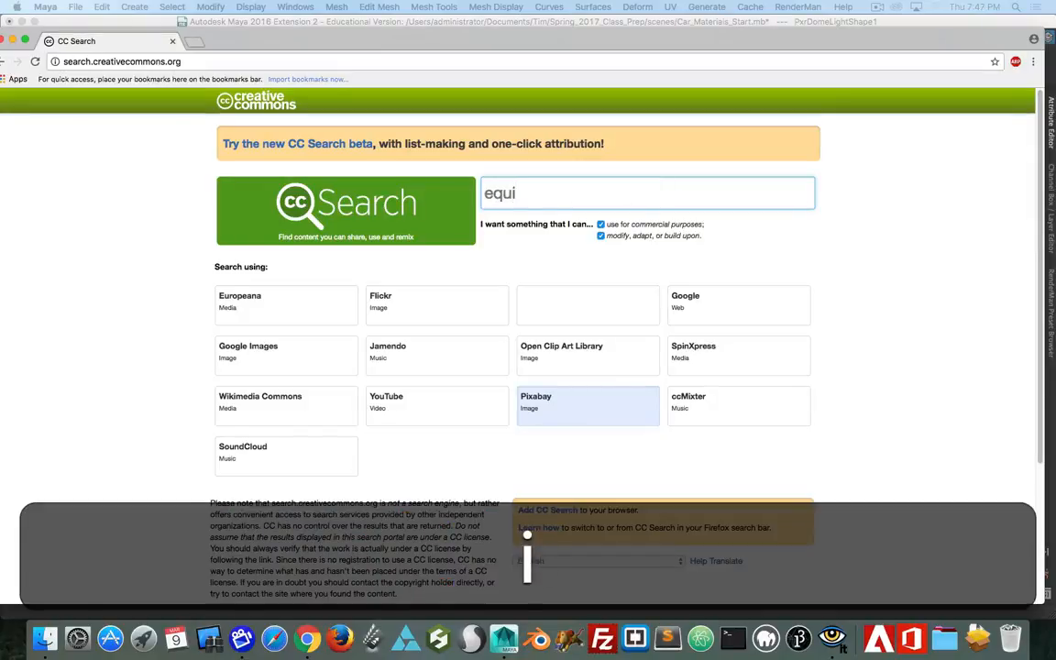
text(rectan)
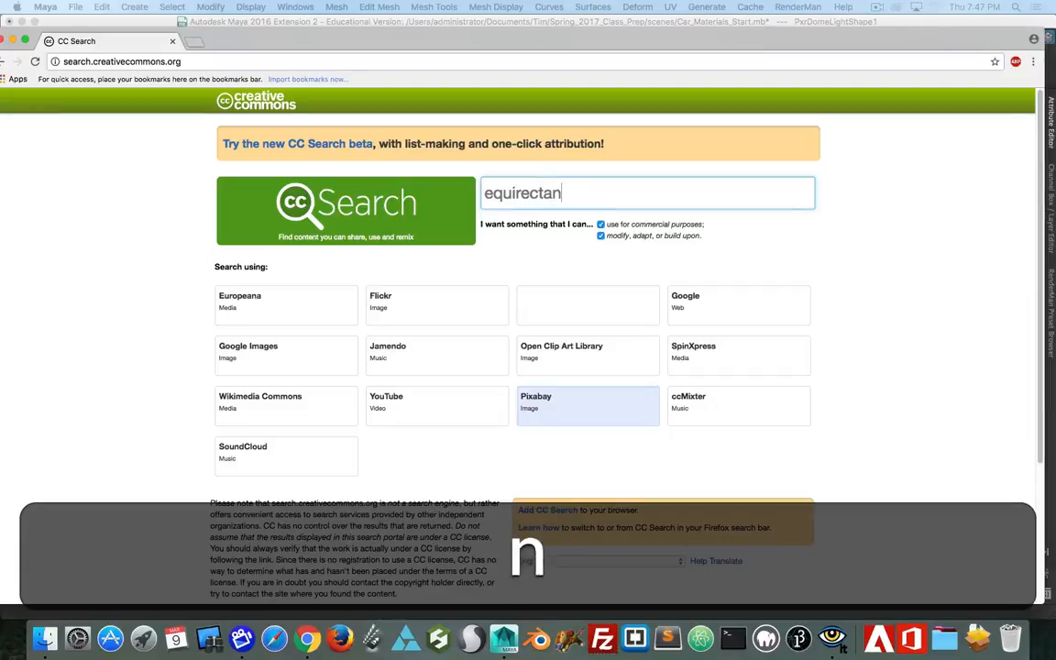
text(gular)
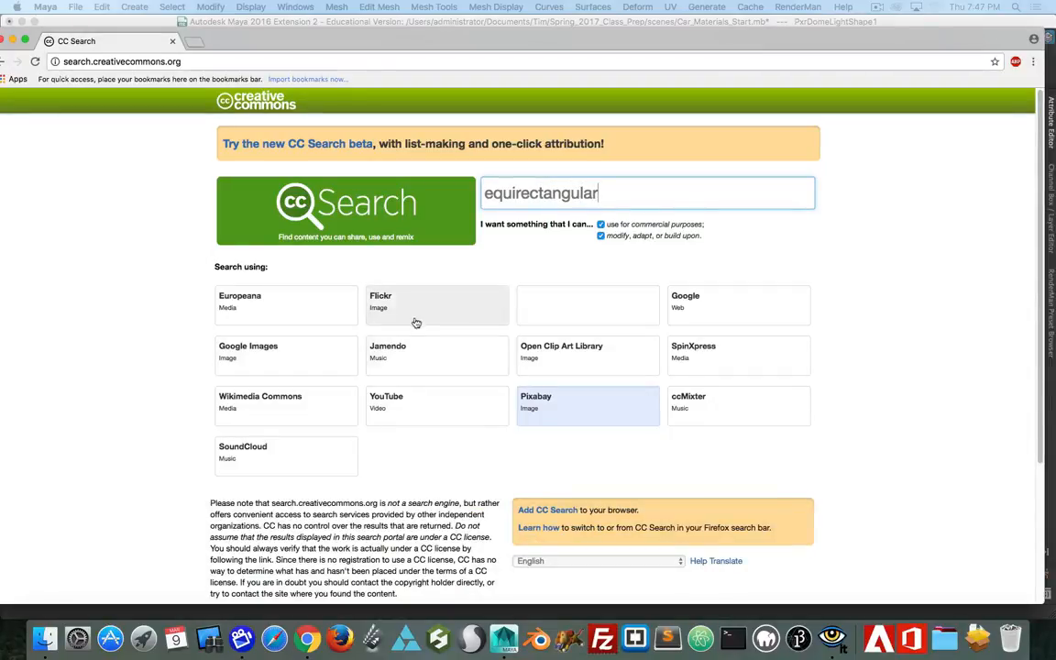
click(410, 316)
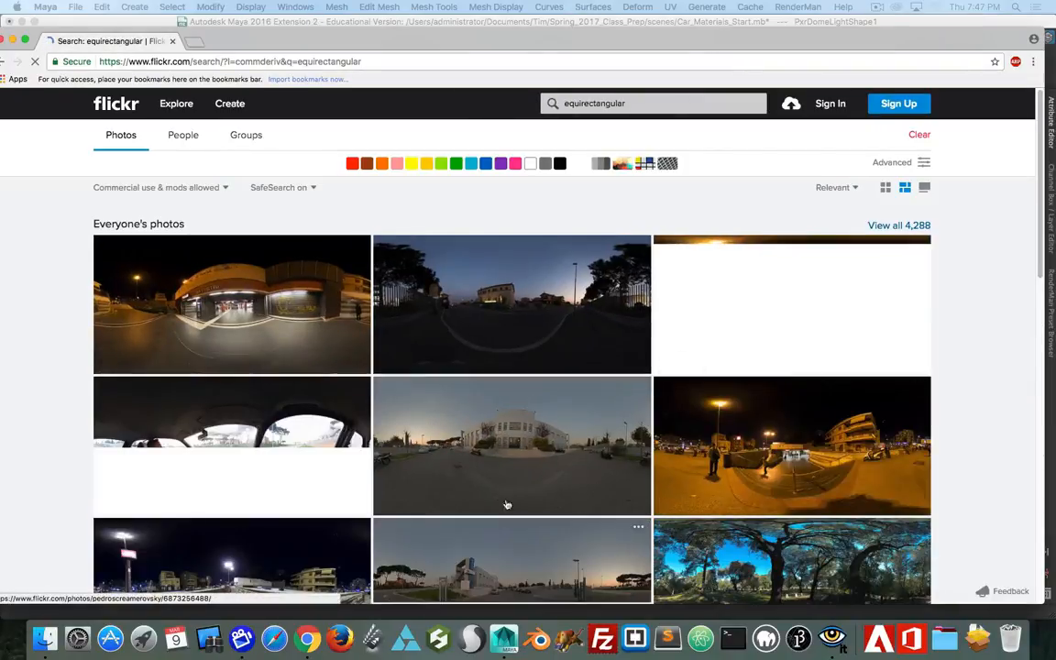
scroll(547, 452, down, 10)
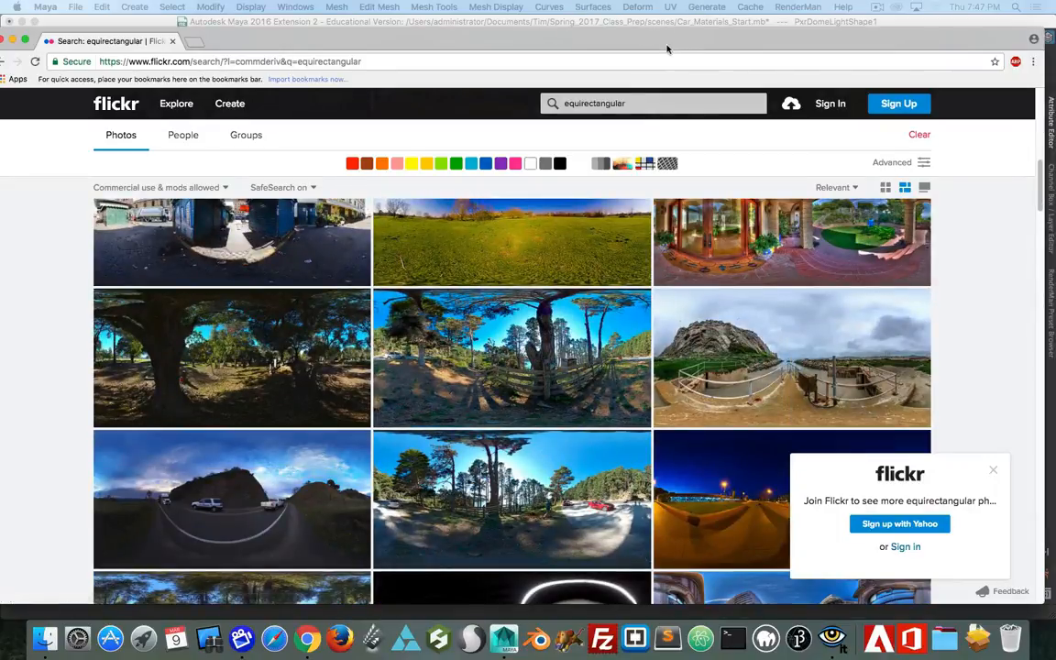
key(super+m)
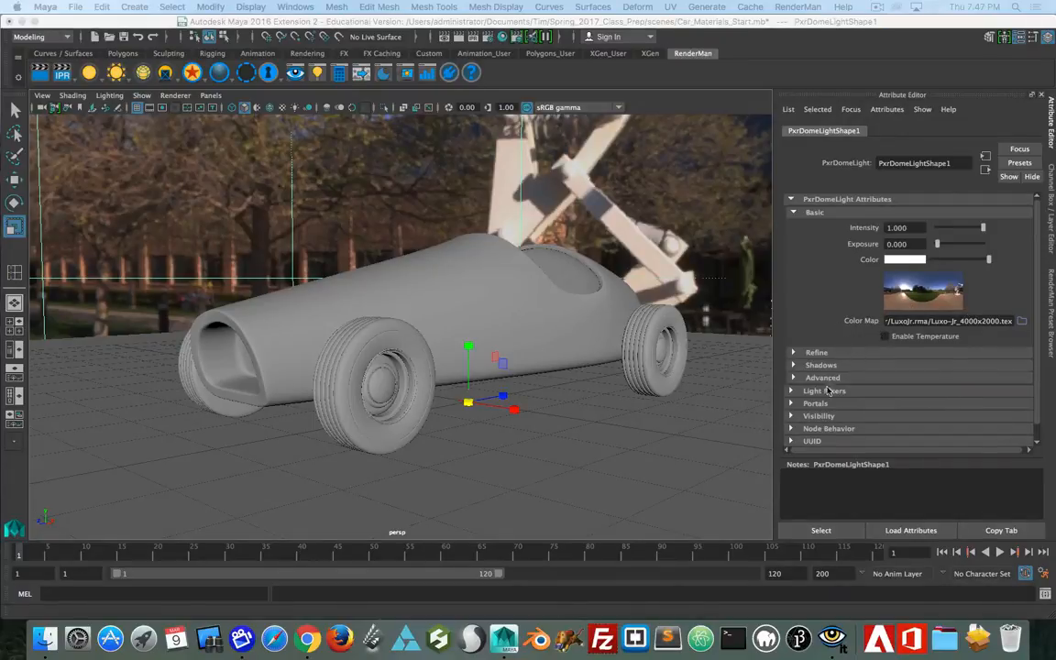
Step: Turn on Camera Visibility for the dome light and render the close-up of the car again
click(792, 417)
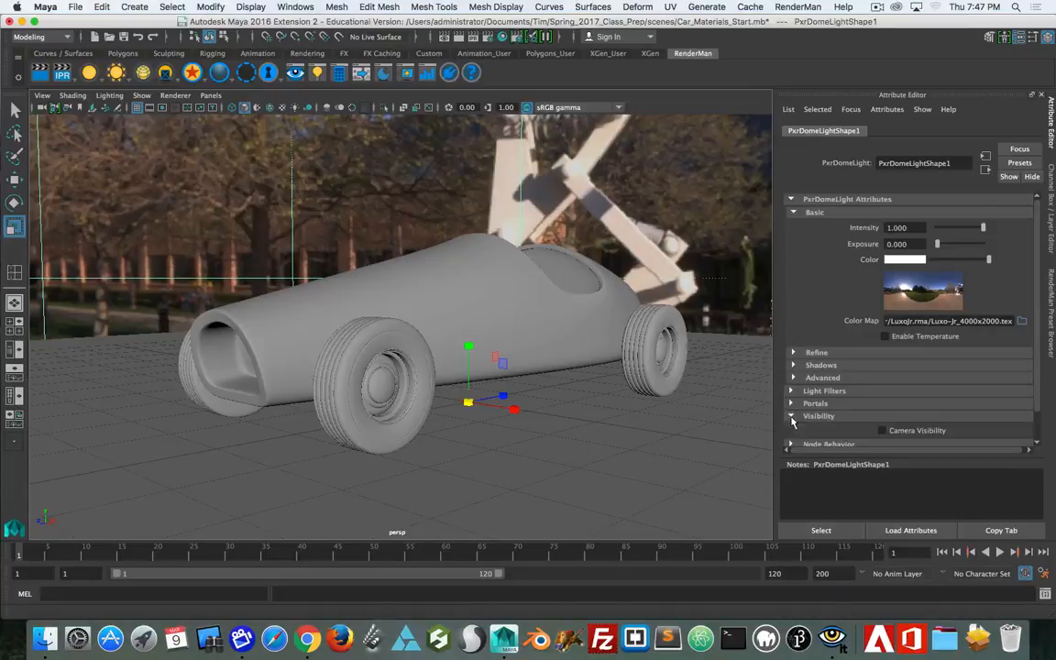
click(882, 430)
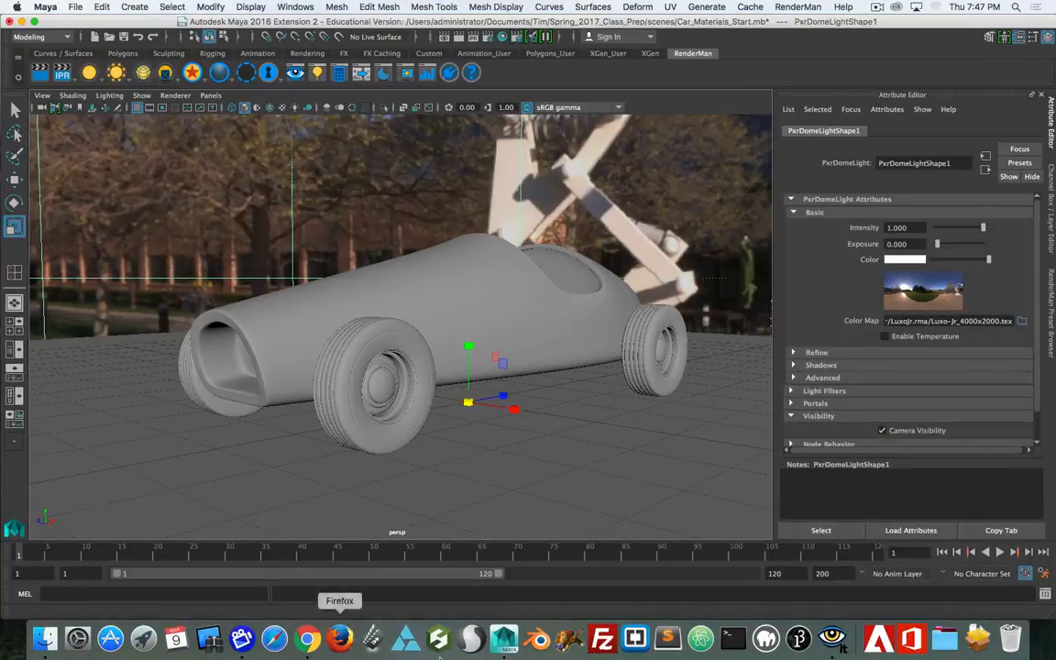
click(835, 645)
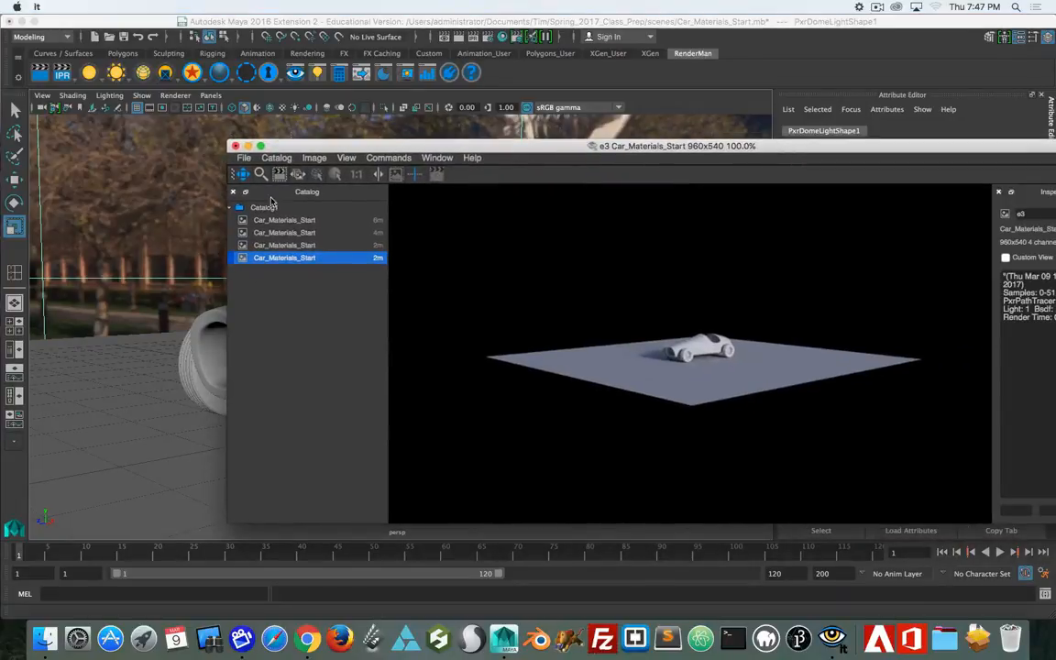
key(r)
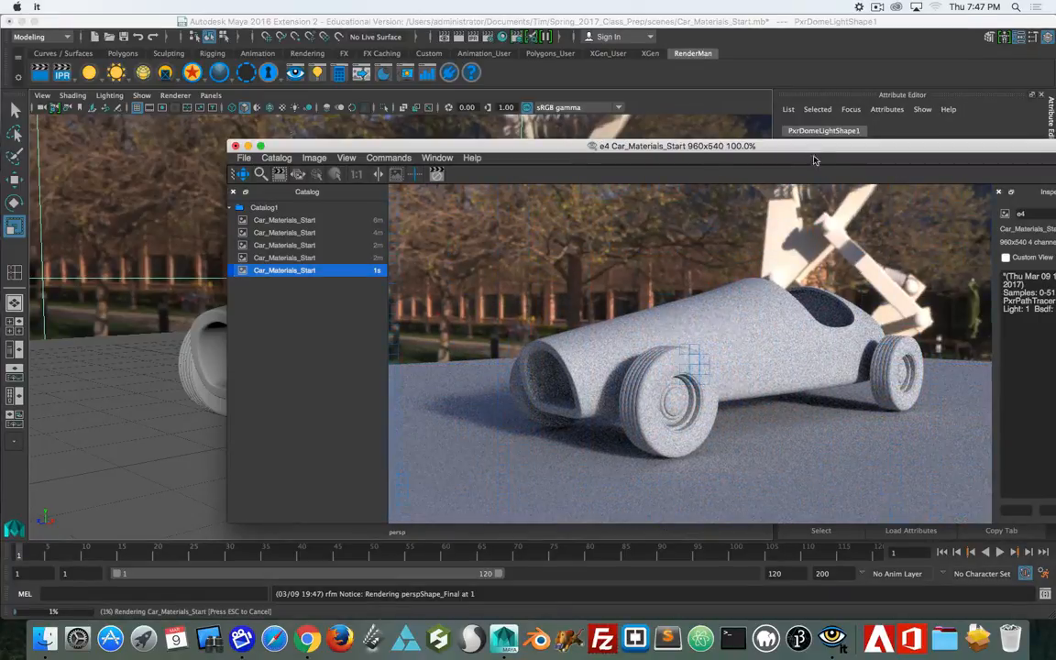
Step: Examine the render of the car against the Luxo-Jr background alongside the dome light's basic settings
drag(815, 146, 675, 308)
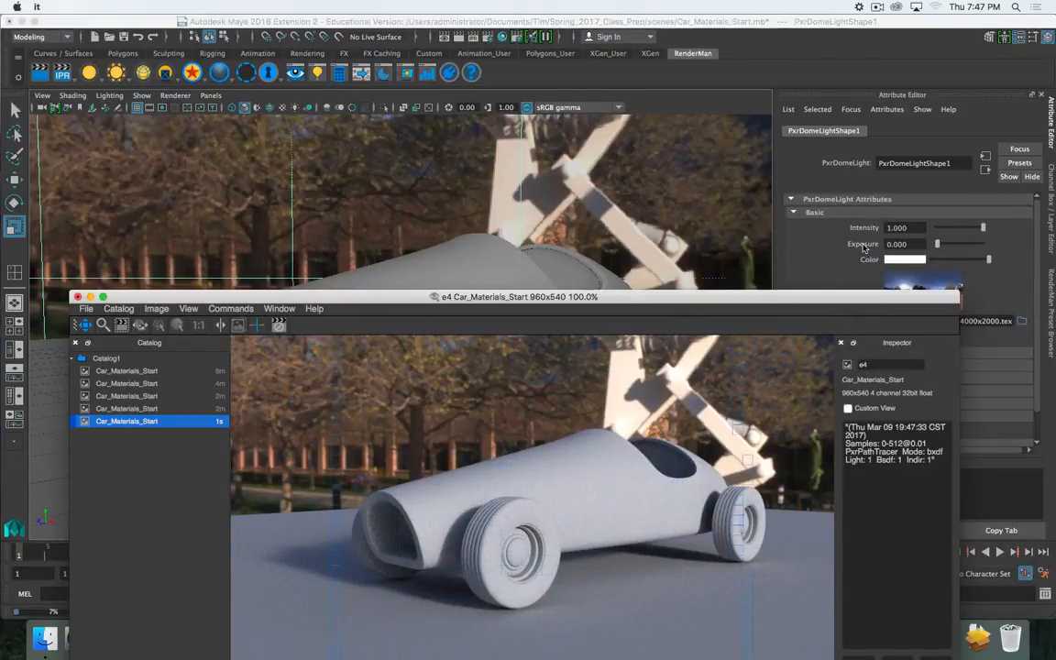
mouse_move(786, 300)
mouse_down()
mouse_move(750, 317)
mouse_move(786, 299)
mouse_up()
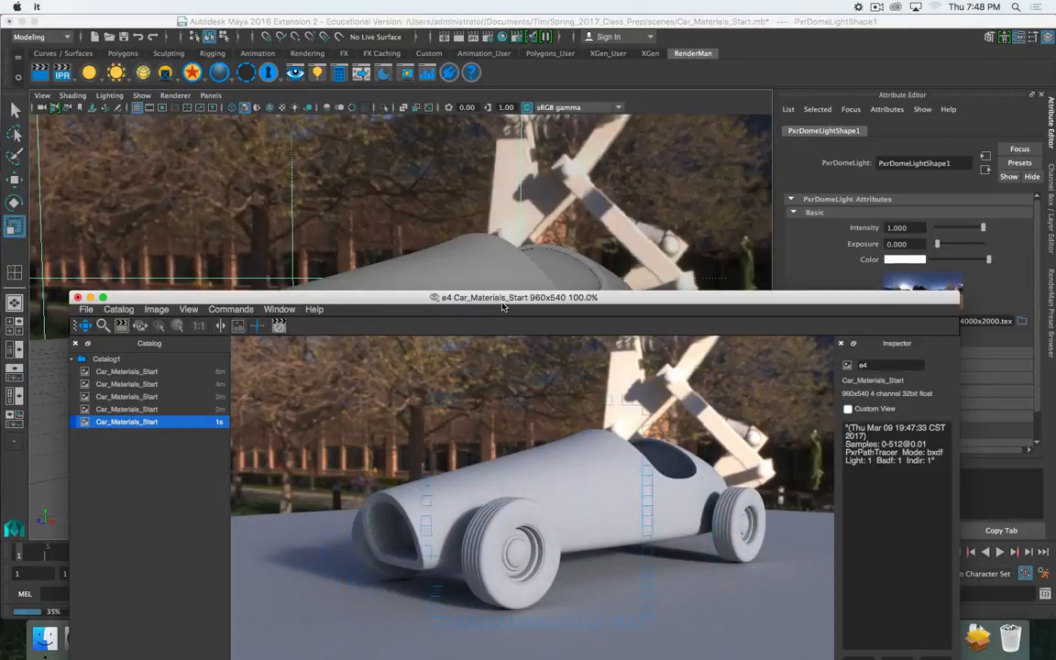
drag(503, 301, 1055, 240)
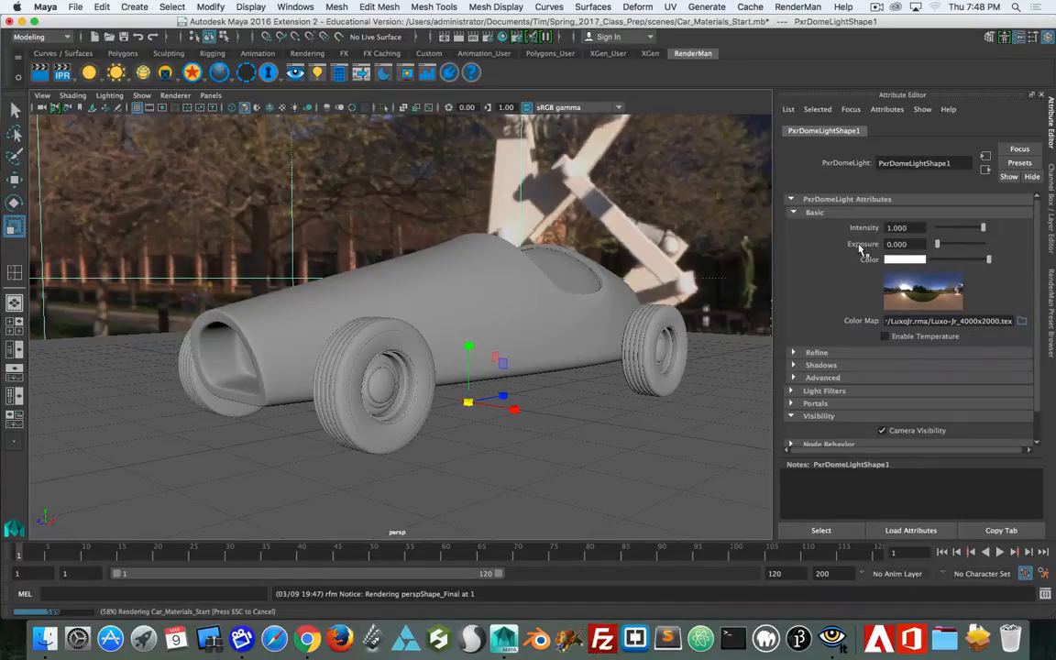
mouse_move(860, 249)
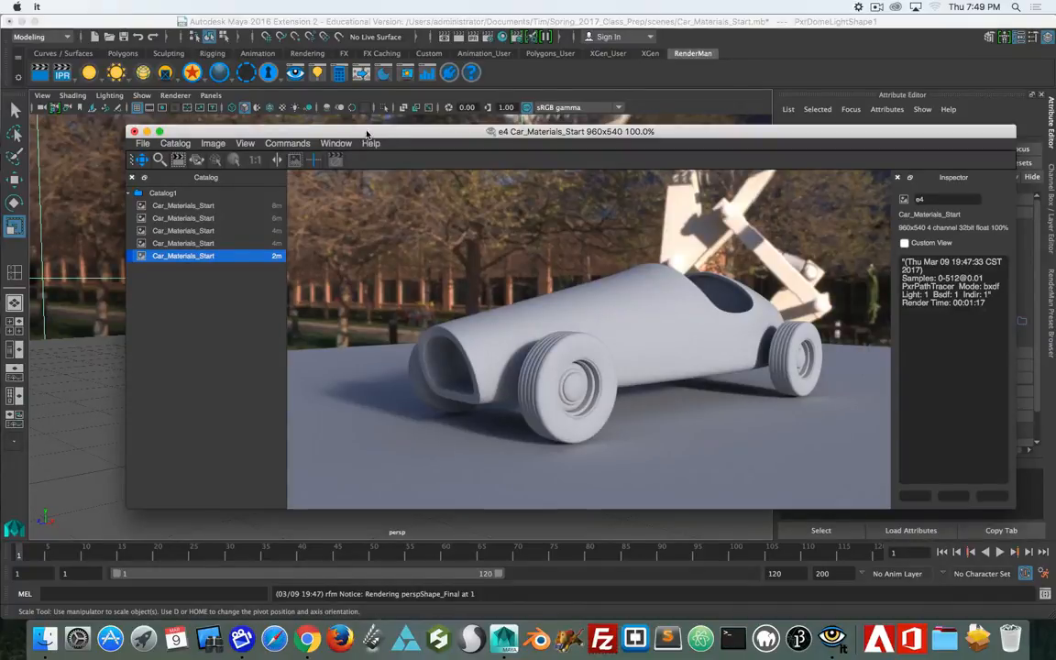
drag(367, 132, 0, 141)
click(60, 342)
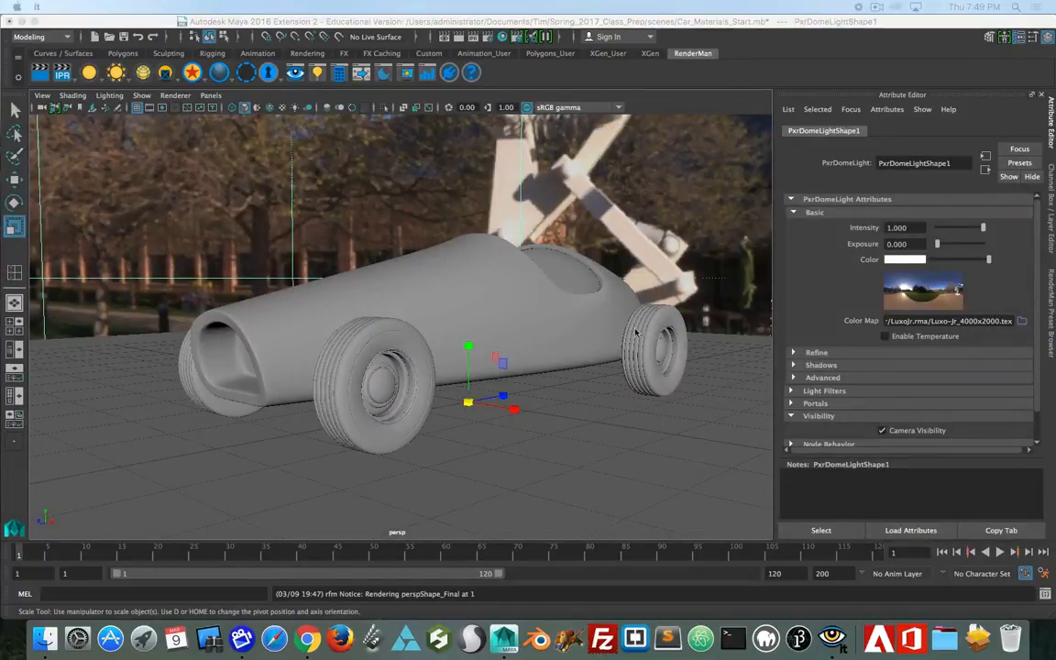
Step: Select all the car's parts in the side view and remove the dome light from the selection
click(596, 332)
key(space)
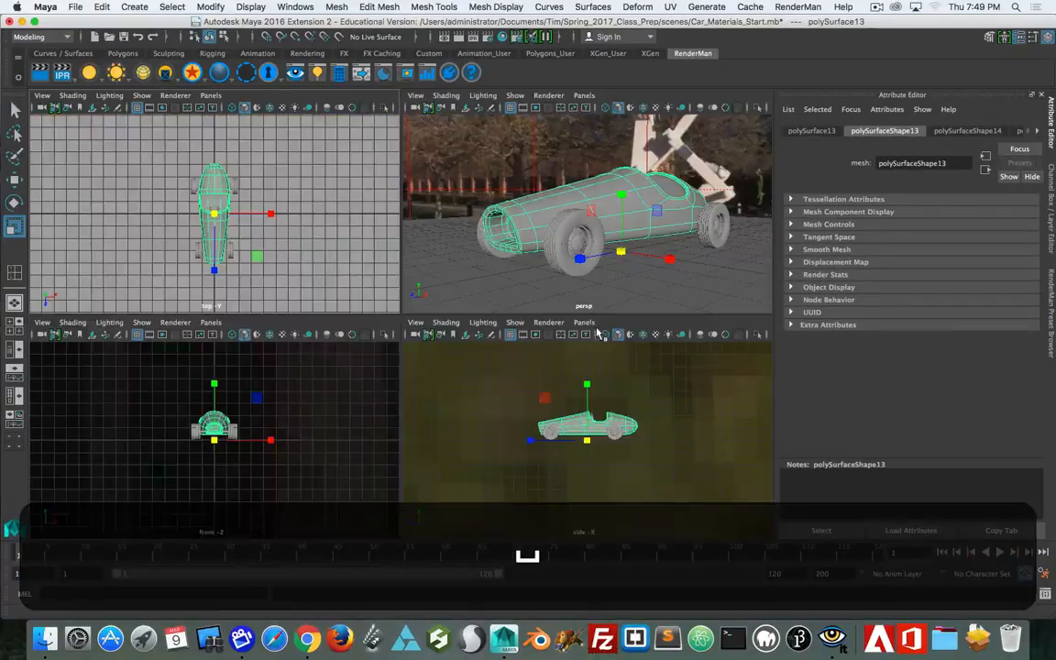
key(space)
key(f)
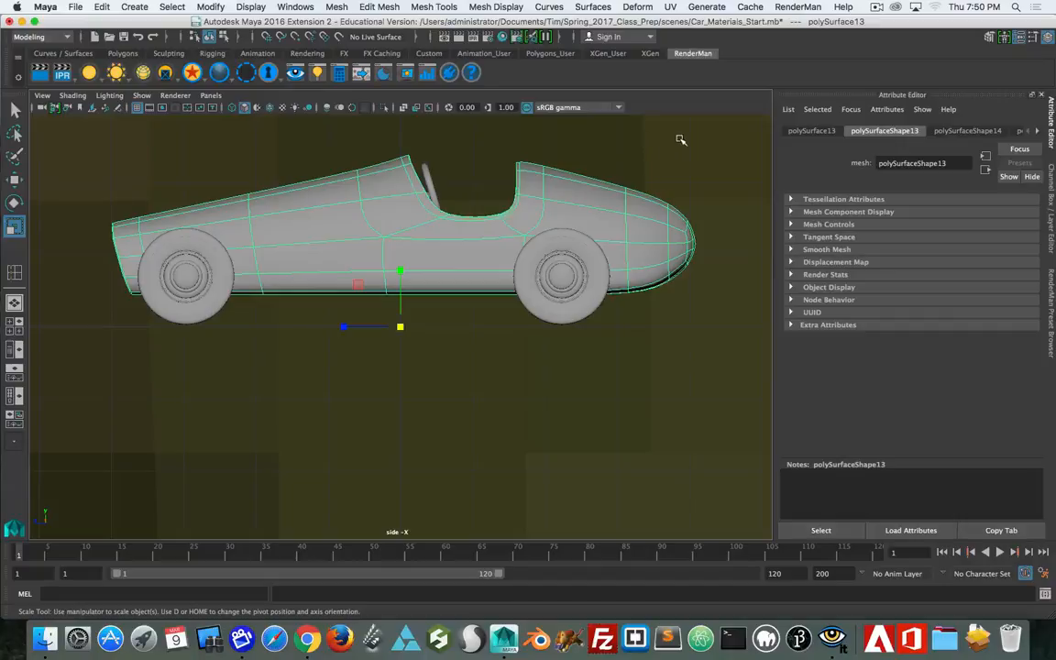
drag(680, 138, 79, 292)
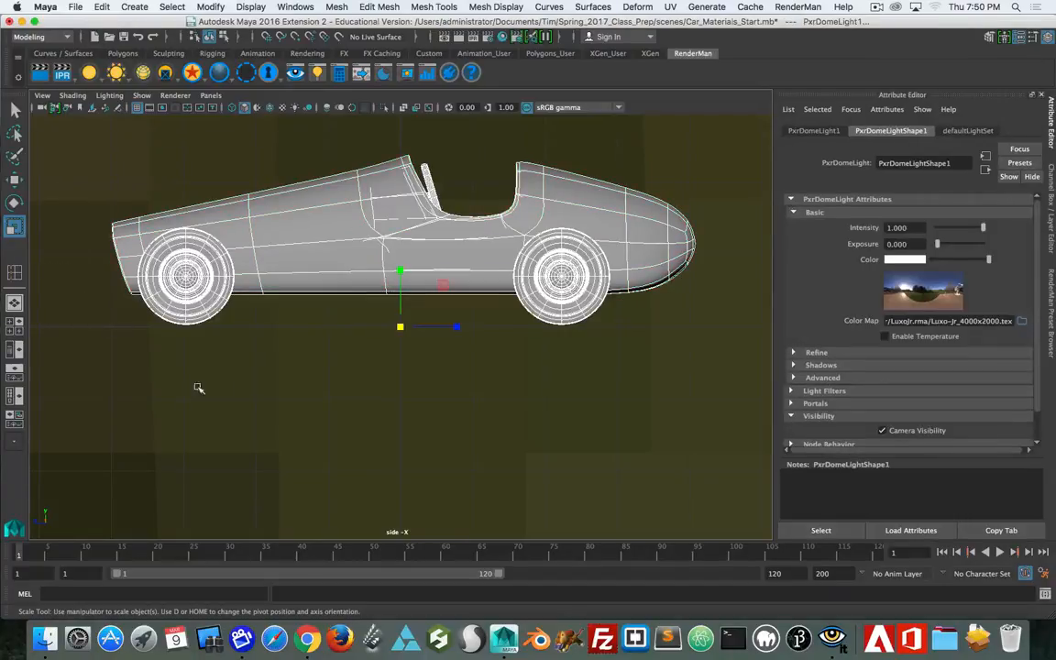
scroll(282, 388, down, 2)
scroll(282, 388, down, 5)
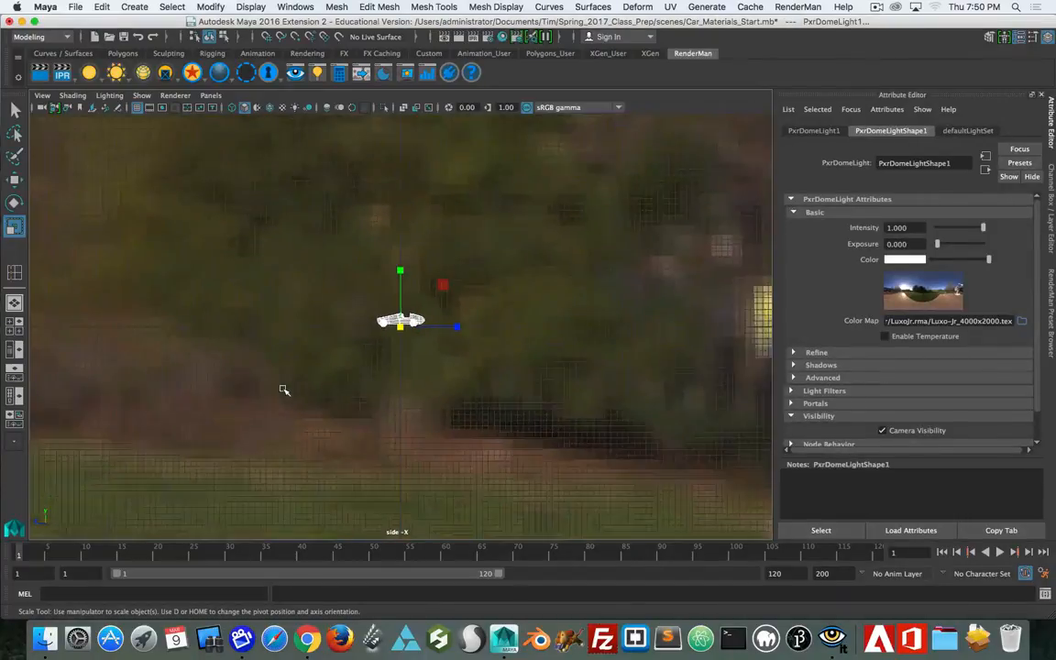
scroll(330, 328, up, 5)
key(space)
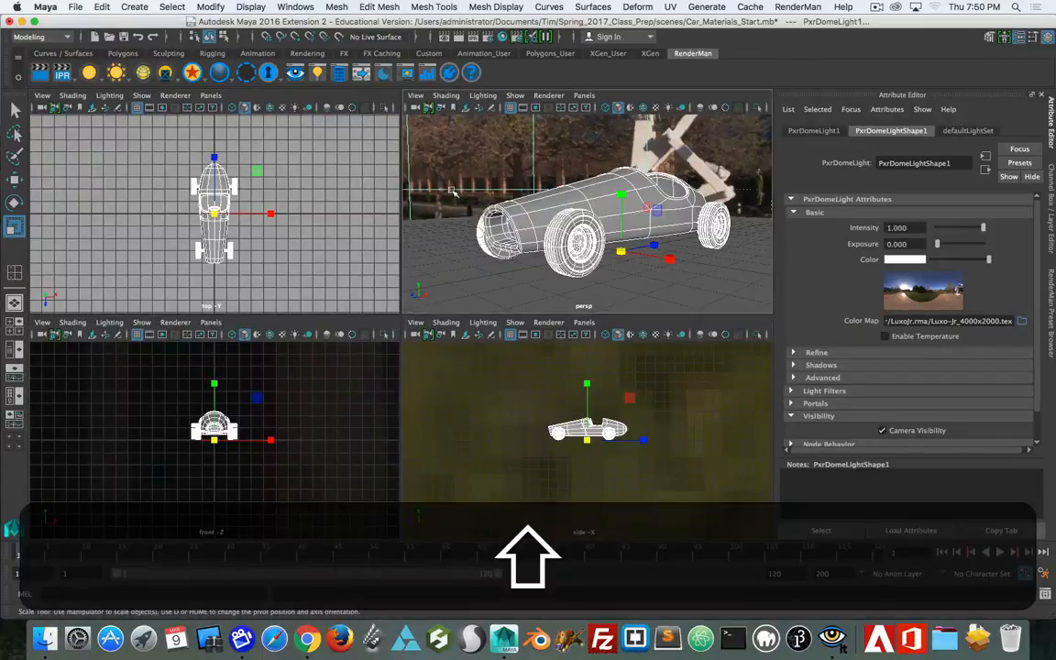
shift+click(456, 190)
key(space)
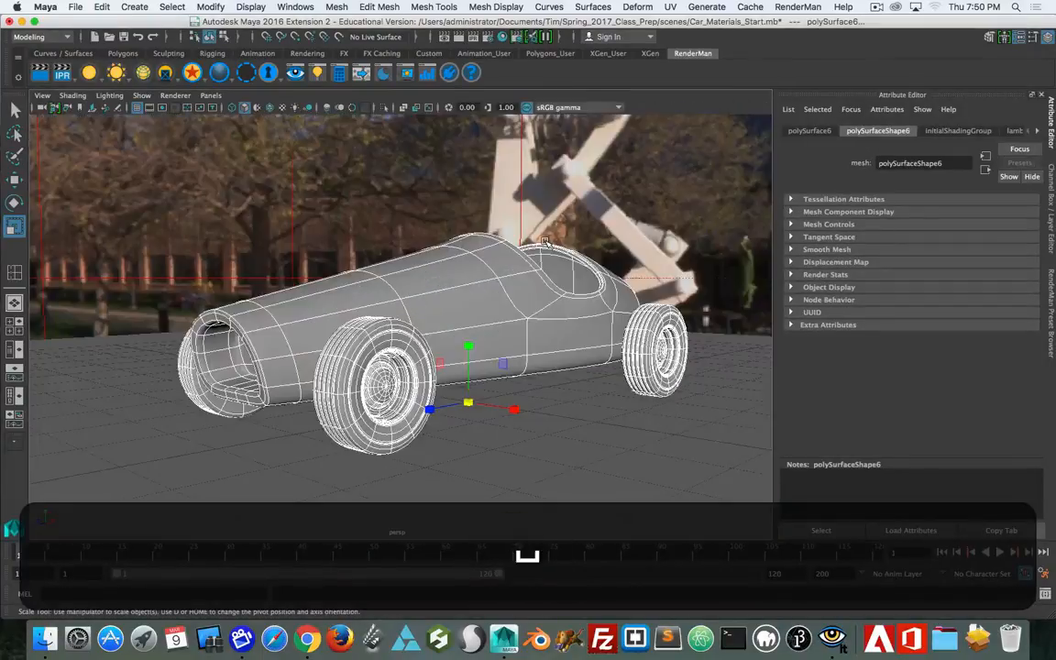
Step: Activate the Move tool for the selected car and examine in the side view how its wheels meet the ground
key(space)
key(space)
scroll(413, 343, up, 8)
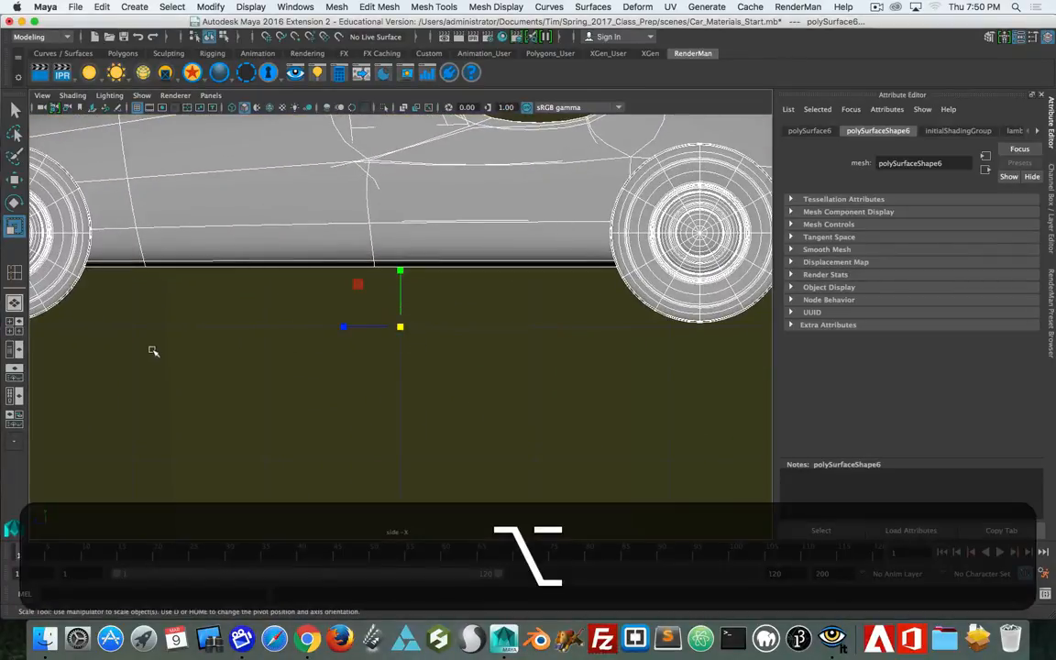
alt+middle_drag(152, 351, 407, 339)
key(w)
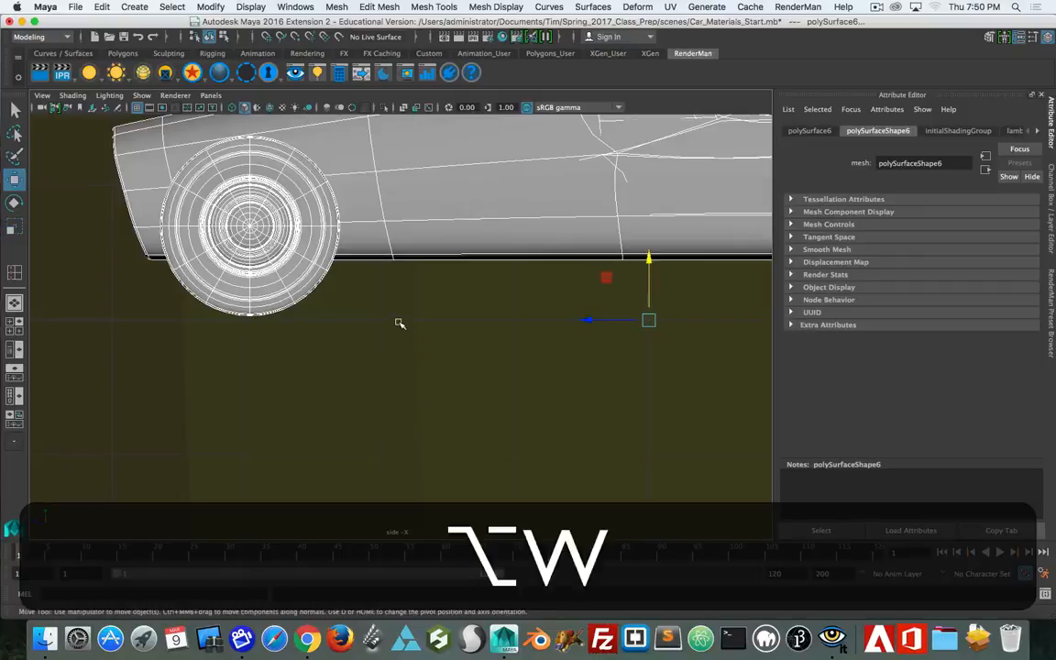
scroll(396, 318, down, 5)
scroll(456, 308, up, 8)
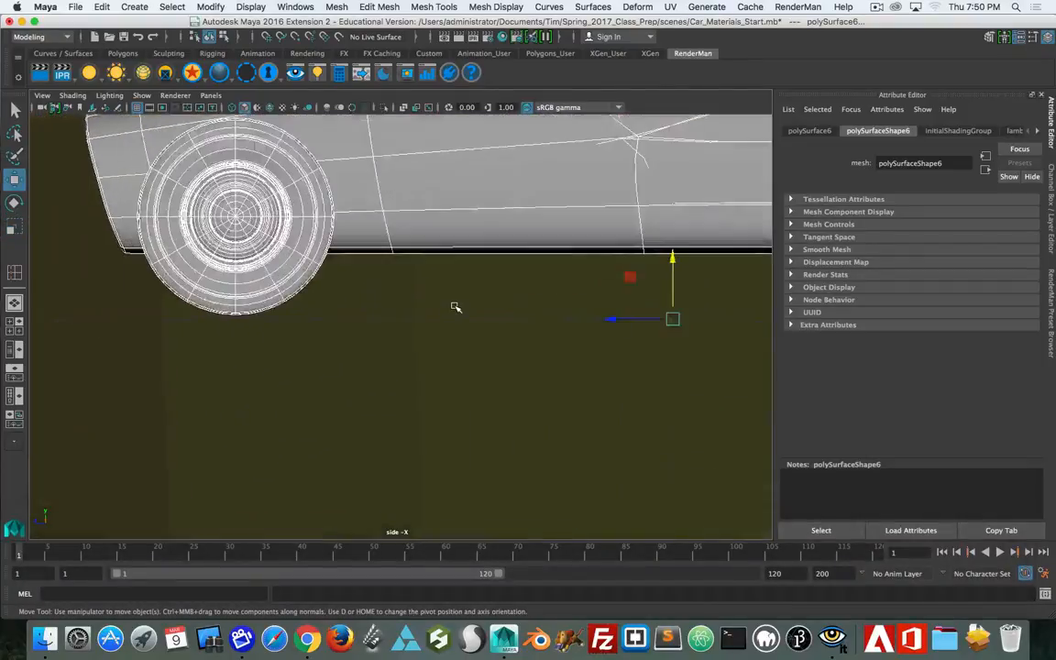
alt+middle_drag(326, 300, 465, 300)
scroll(478, 309, up, 3)
scroll(465, 300, down, 10)
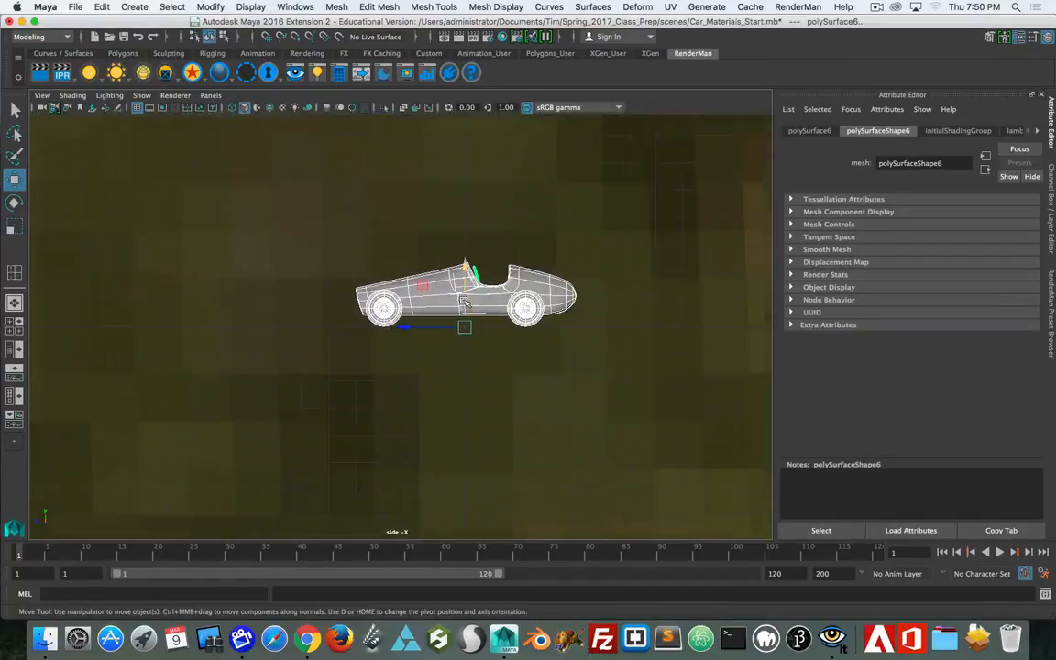
scroll(493, 346, up, 2)
key(space)
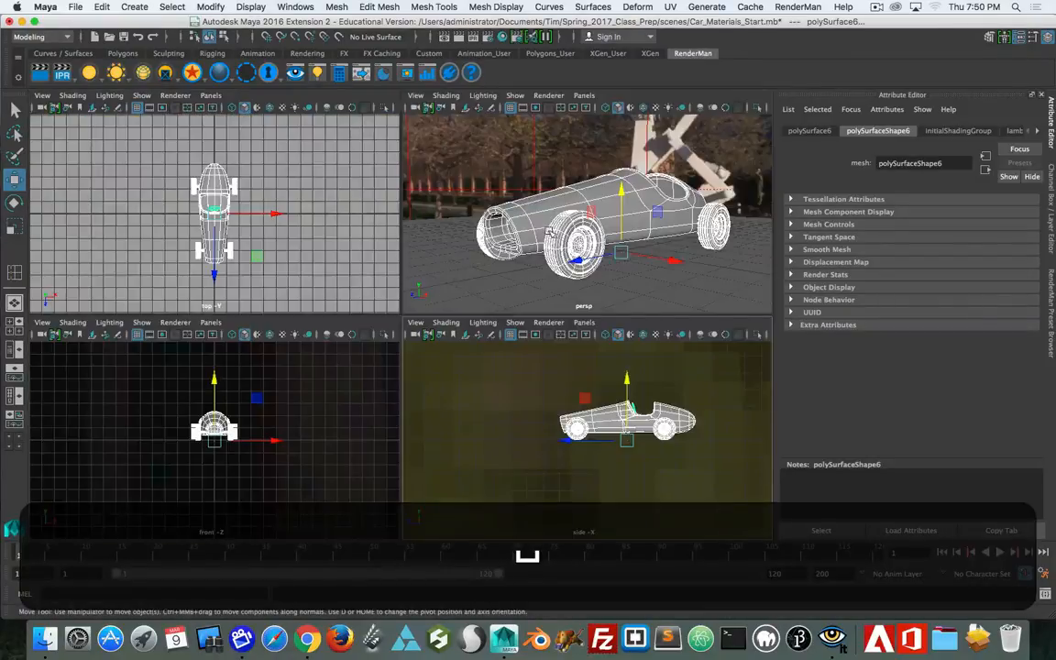
Step: Enlarge the perspective view of the car and review its latest render in the it render window
key(space)
alt+drag(404, 321, 424, 242)
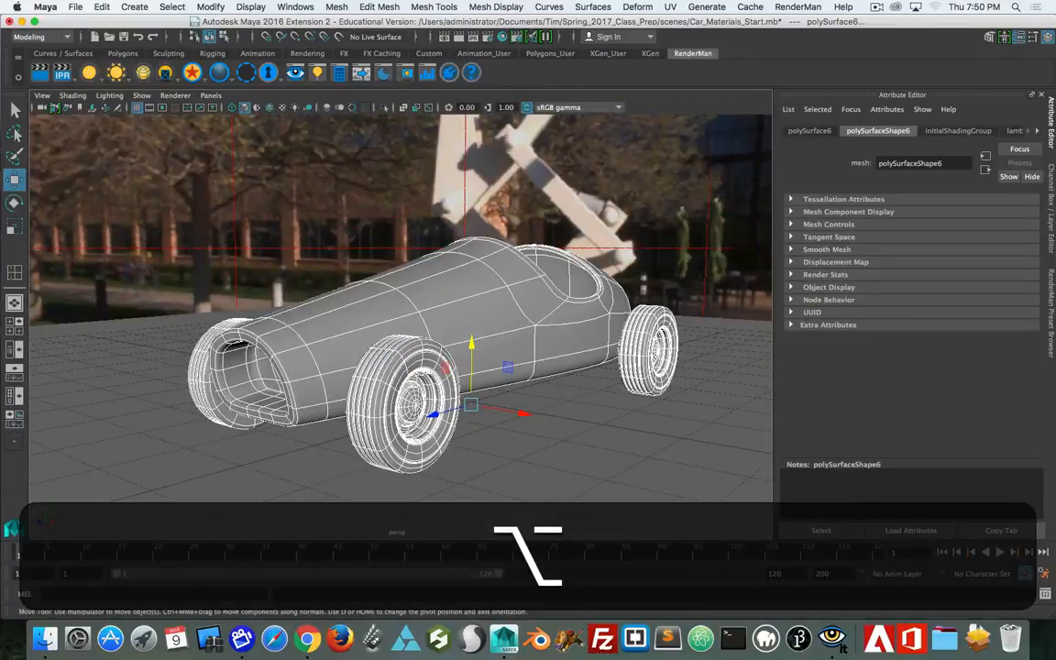
click(833, 639)
drag(807, 310, 486, 109)
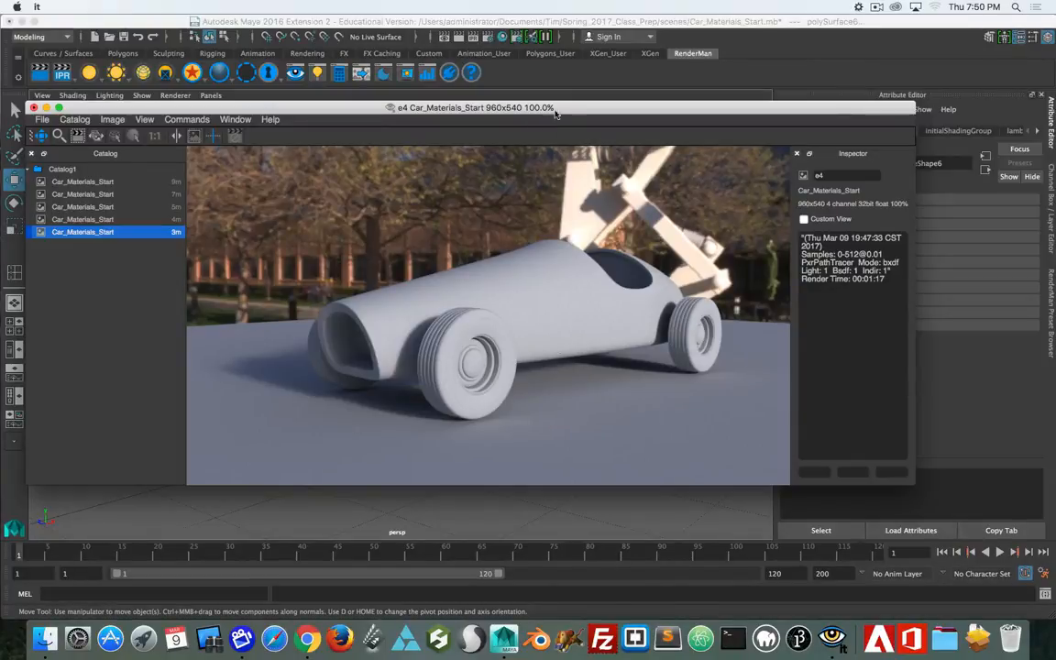
drag(556, 114, 0, 120)
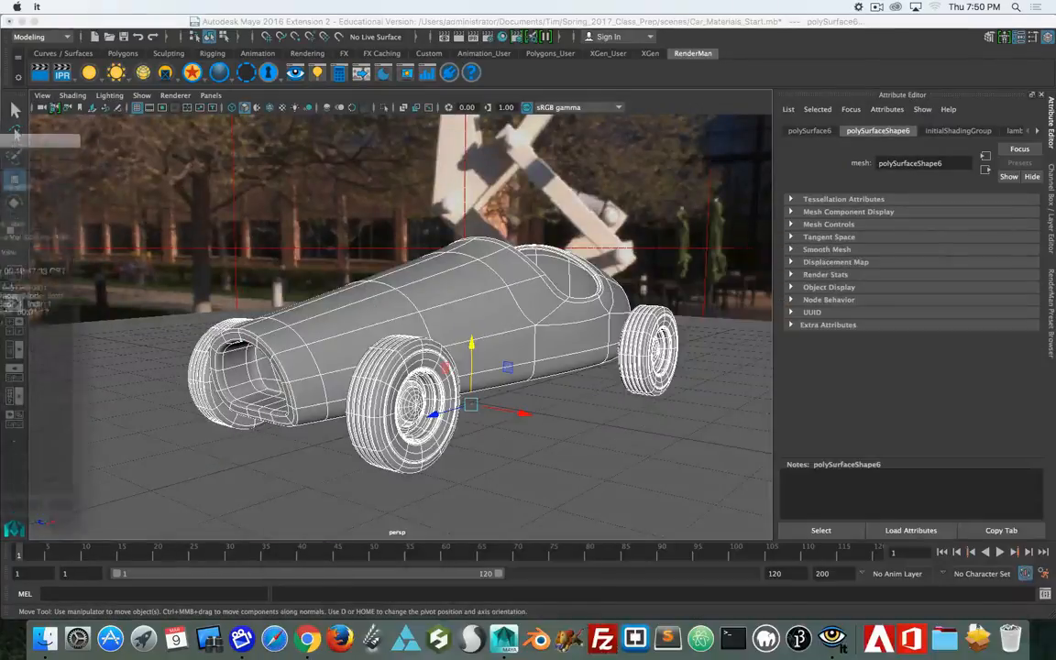
Step: Select the car body and show the glossy metallic paint materials in the RenderMan Preset Browser
click(474, 251)
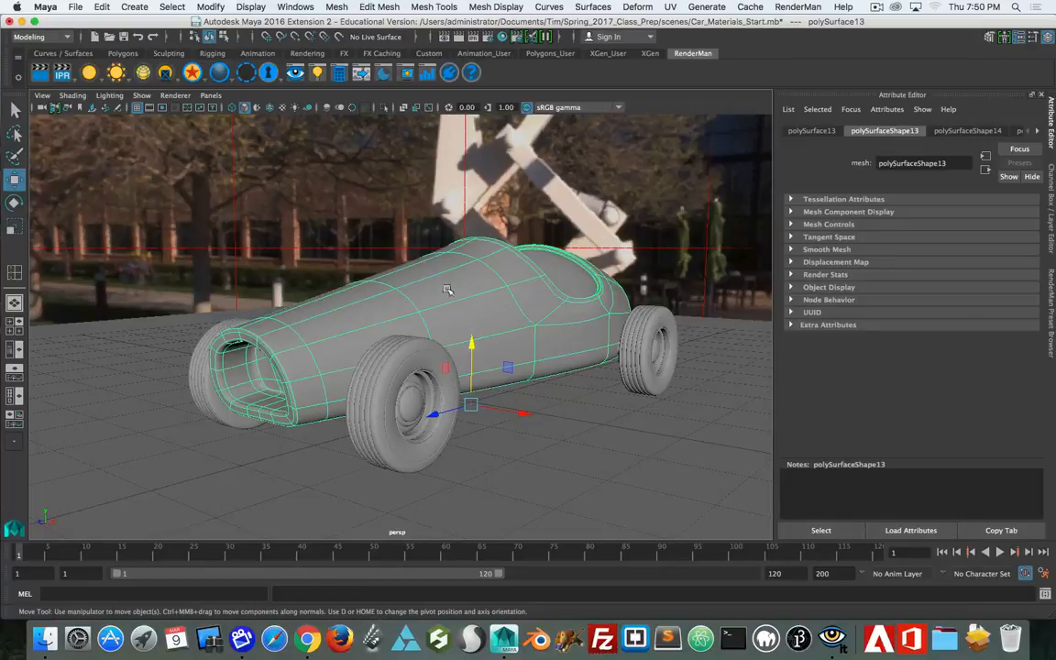
click(1050, 339)
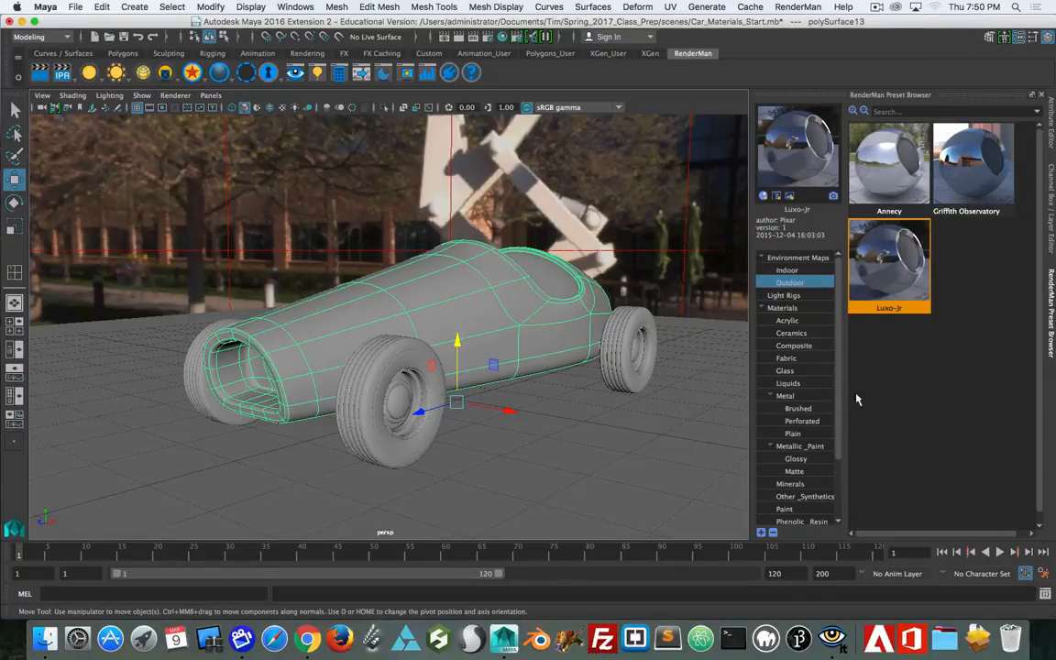
scroll(813, 413, down, 2)
scroll(813, 413, down, 1)
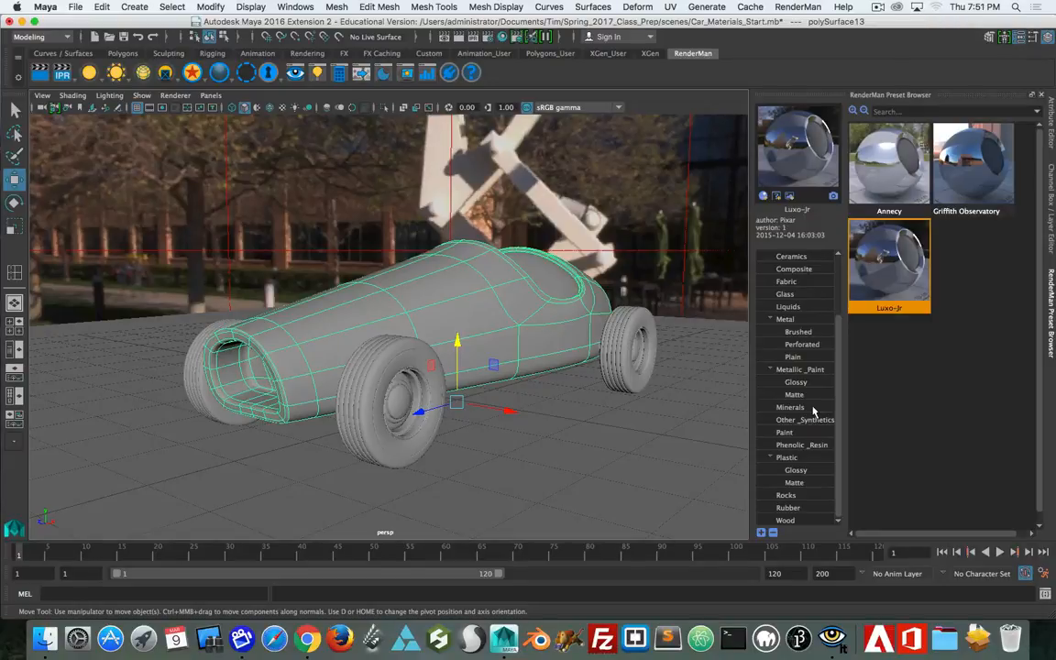
click(795, 382)
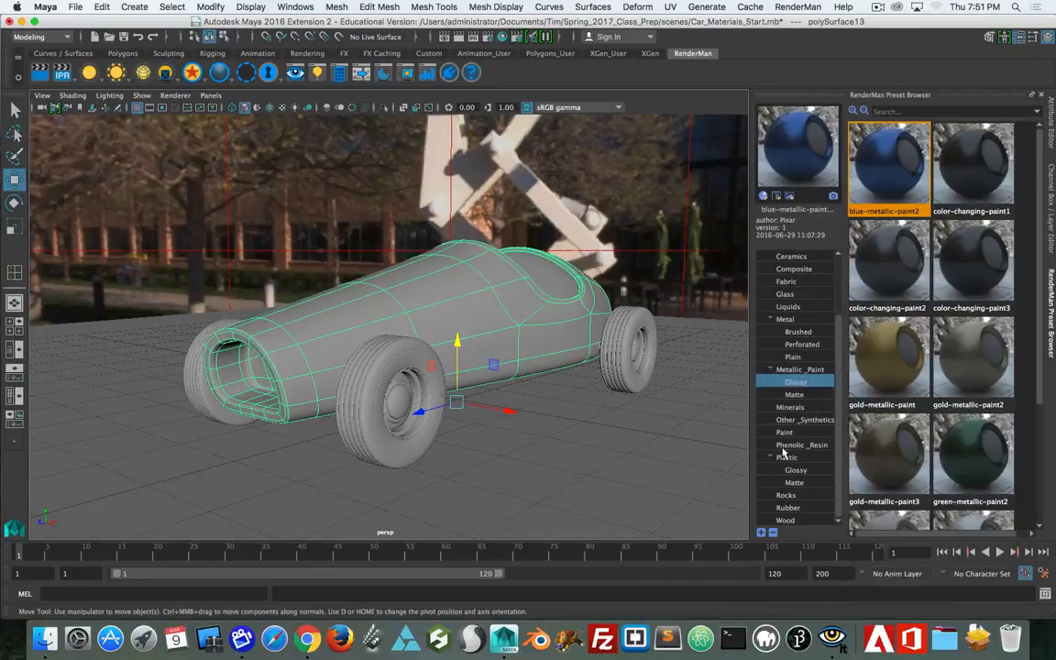
click(796, 432)
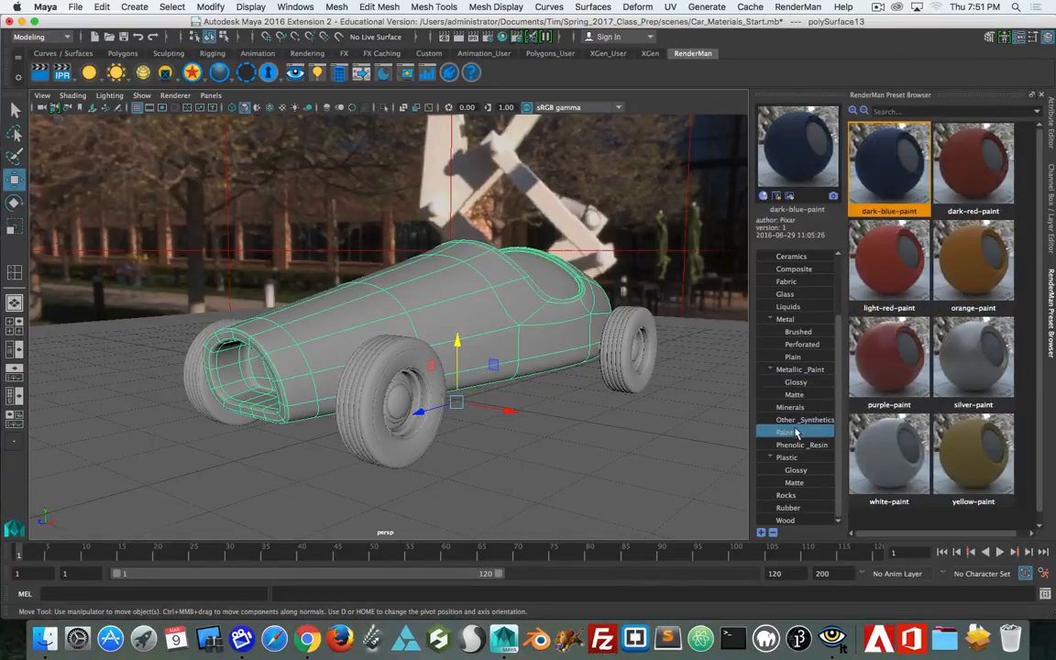
click(796, 382)
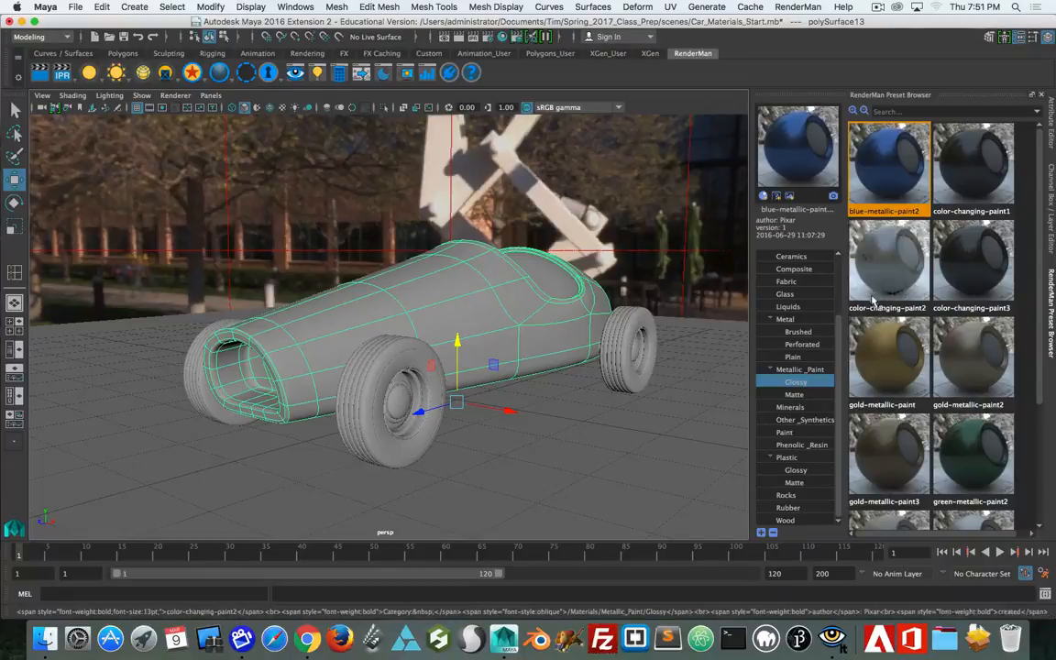
Step: Widen the preset browser and import and assign the blue-metallic-paint2 material to the selected car body
scroll(874, 298, down, 3)
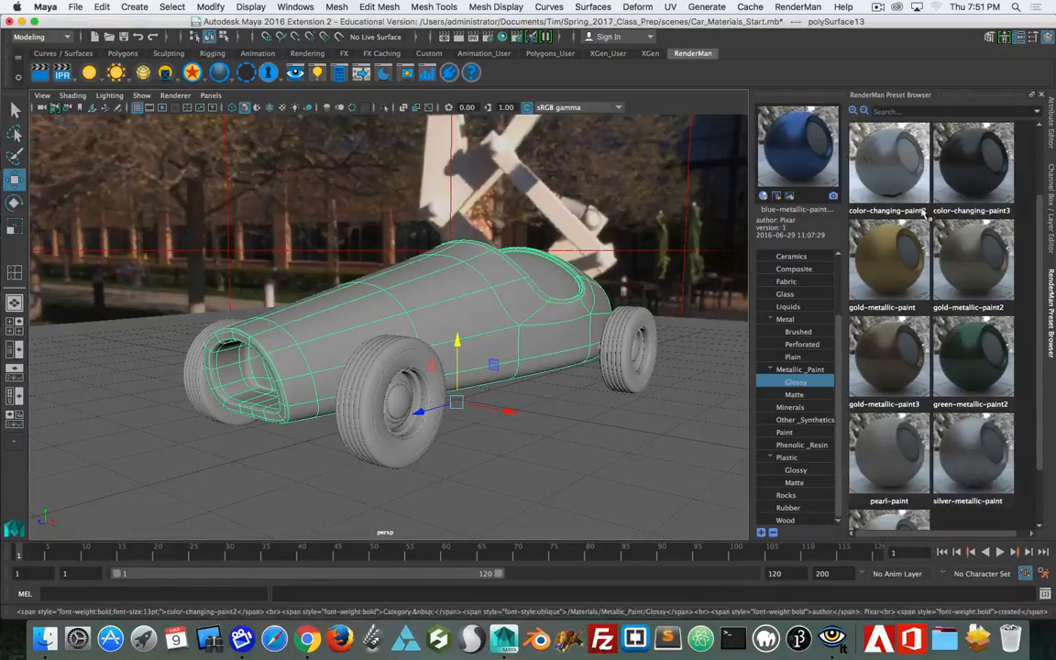
mouse_move(922, 188)
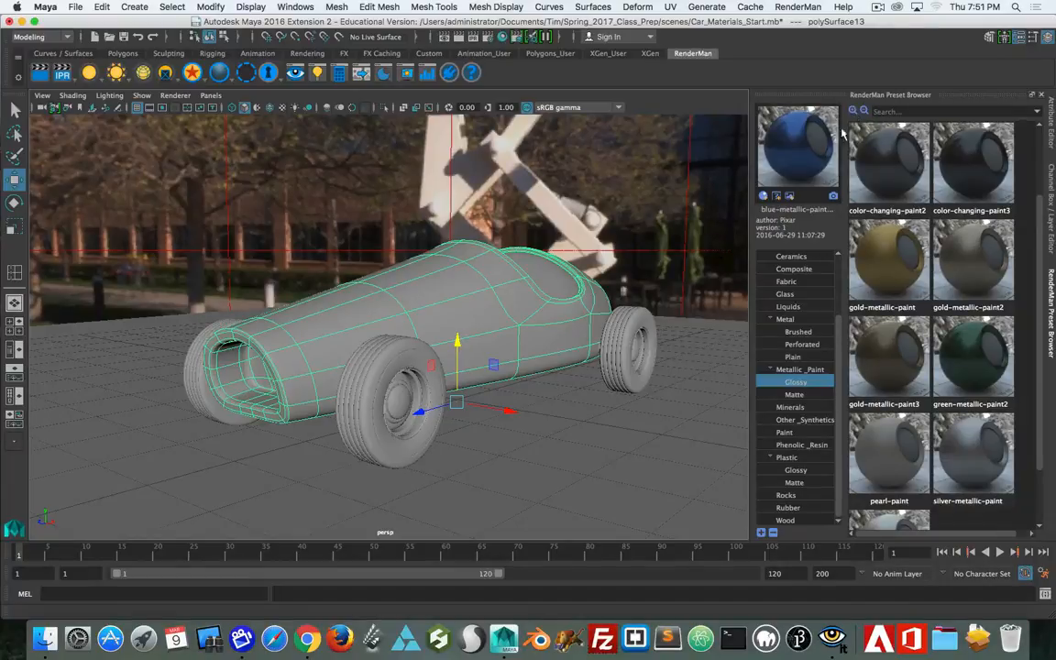
click(863, 111)
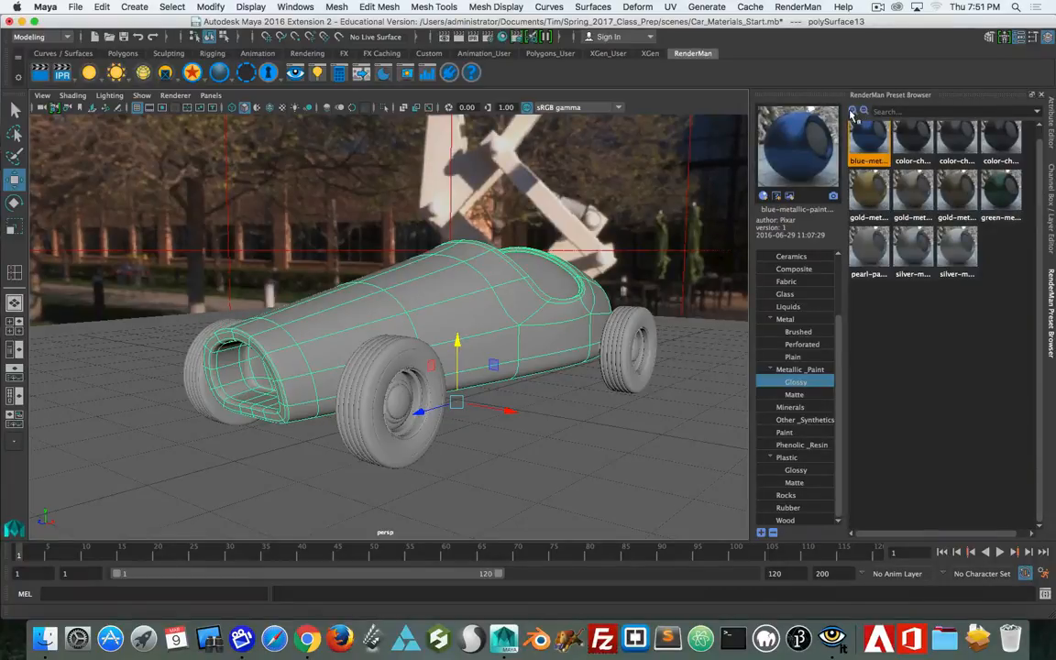
click(854, 110)
drag(754, 210, 677, 197)
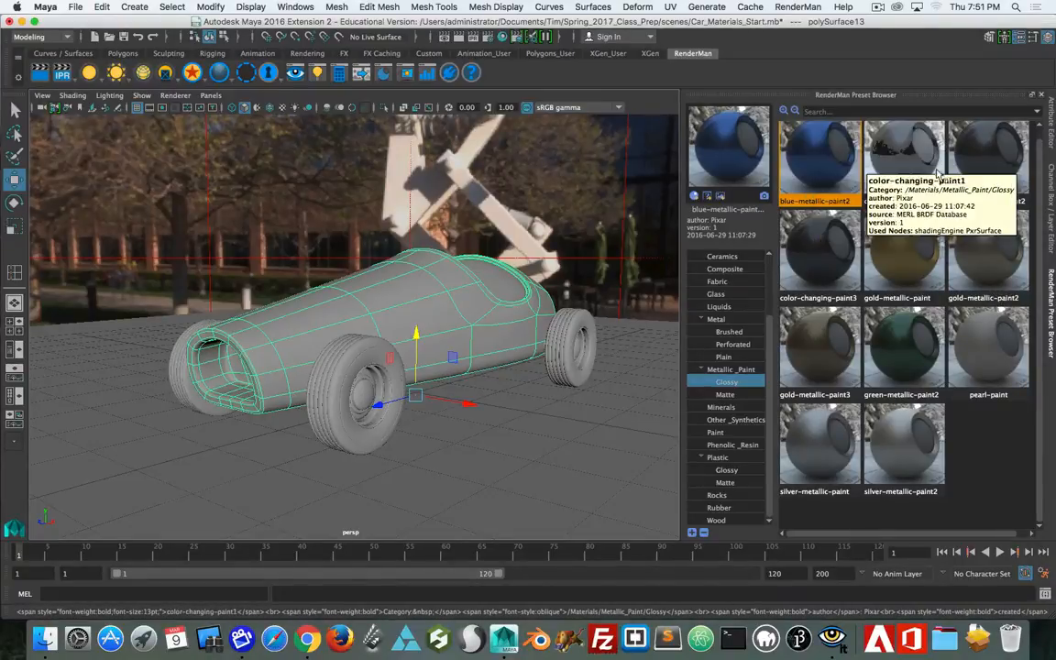
right_click(813, 164)
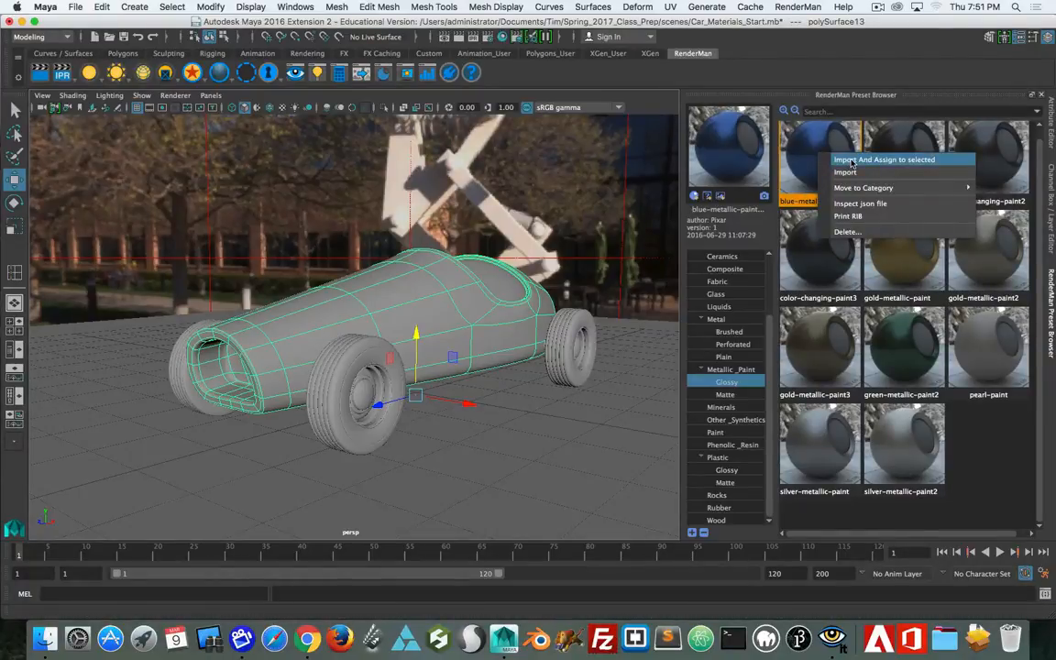
click(852, 161)
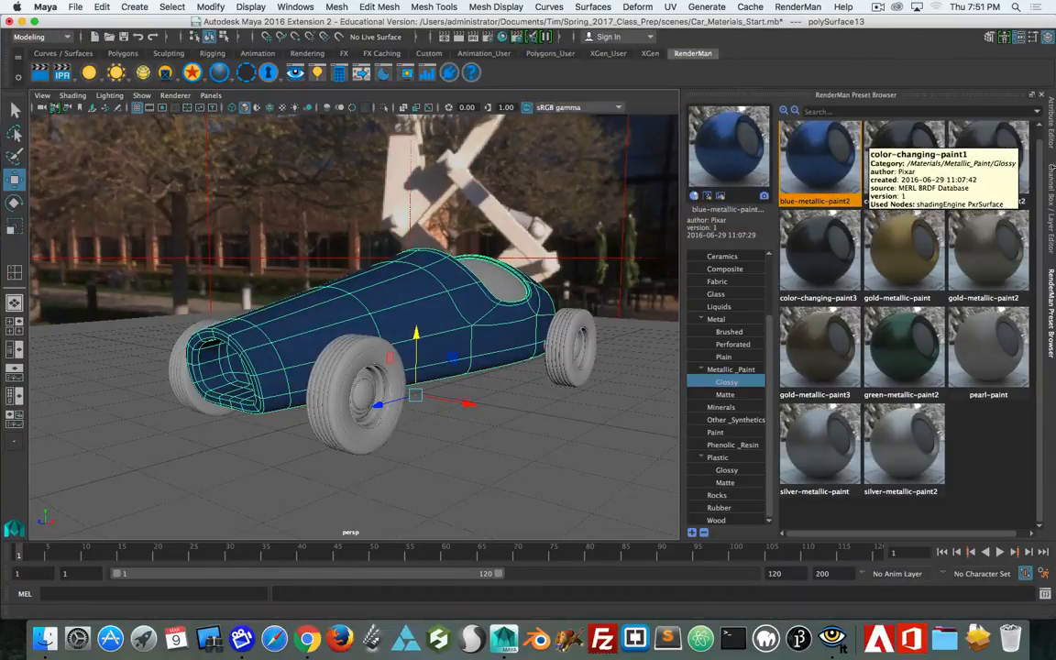
Step: Show the attributes of the blue_metallic_paint2 material assigned to the car body
key(ctrl+a)
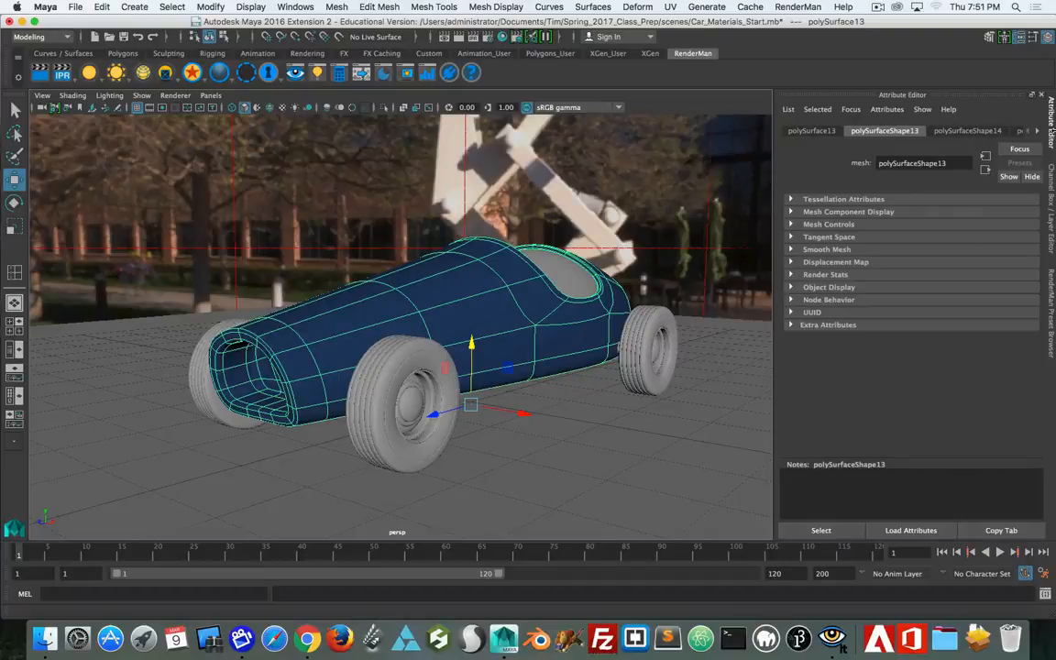
click(1037, 135)
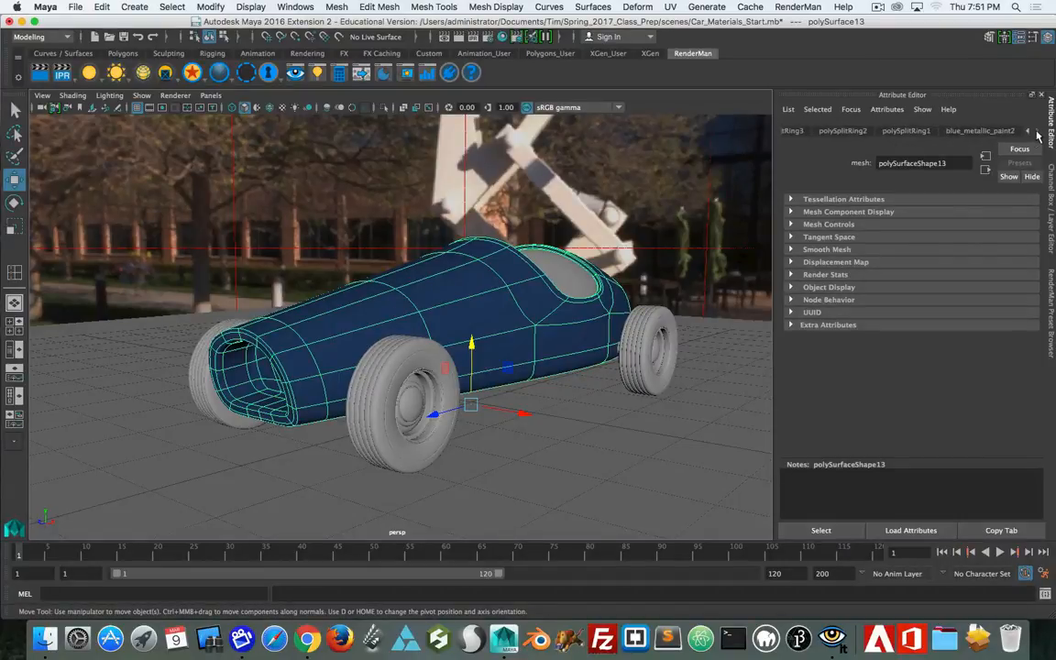
click(978, 131)
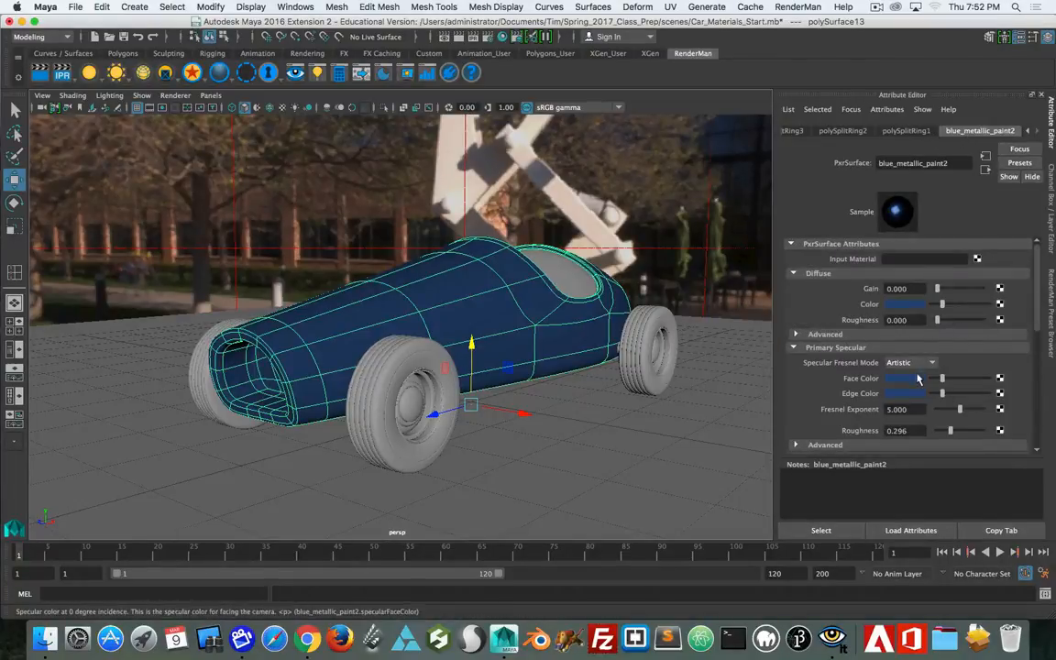
Step: Open the Hypershade and position its window so the material viewer and material properties are both in view
click(502, 37)
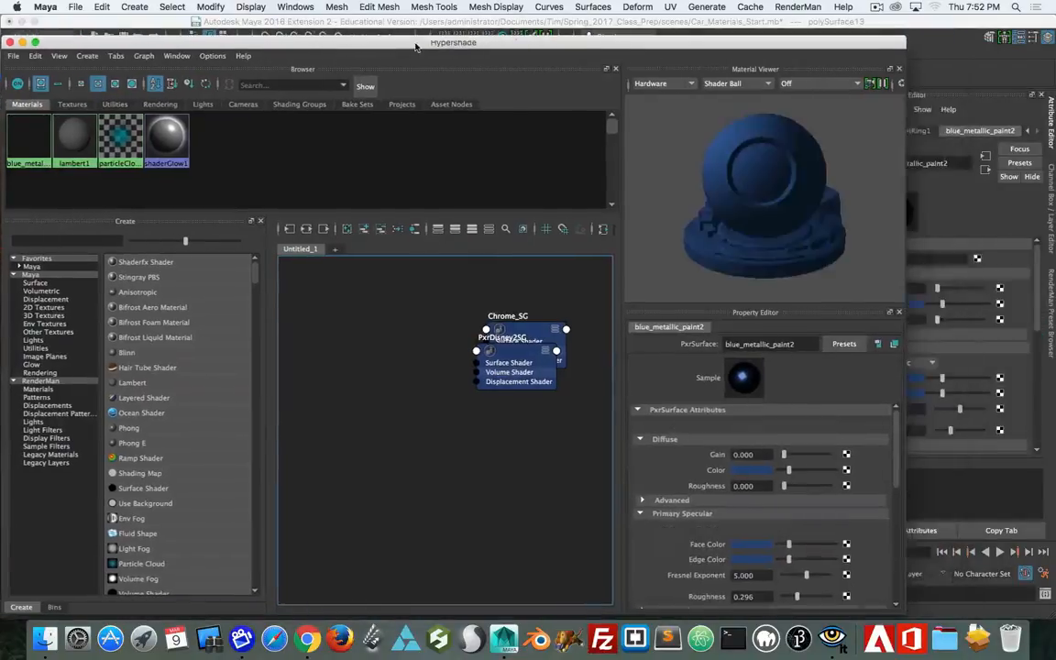
drag(415, 47, 501, 39)
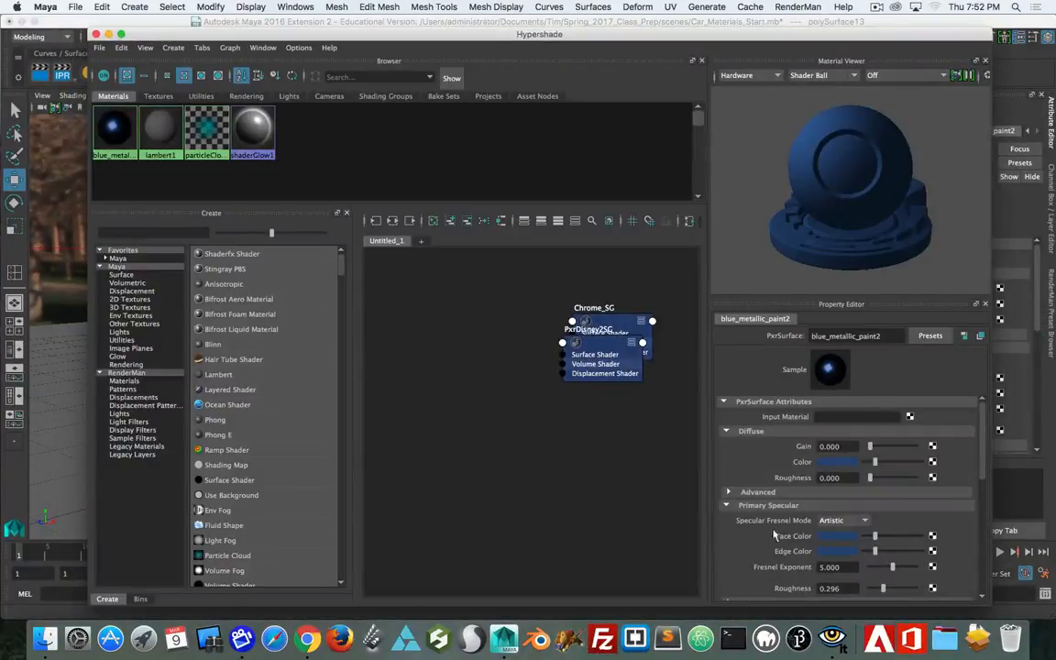
drag(475, 53, 486, 221)
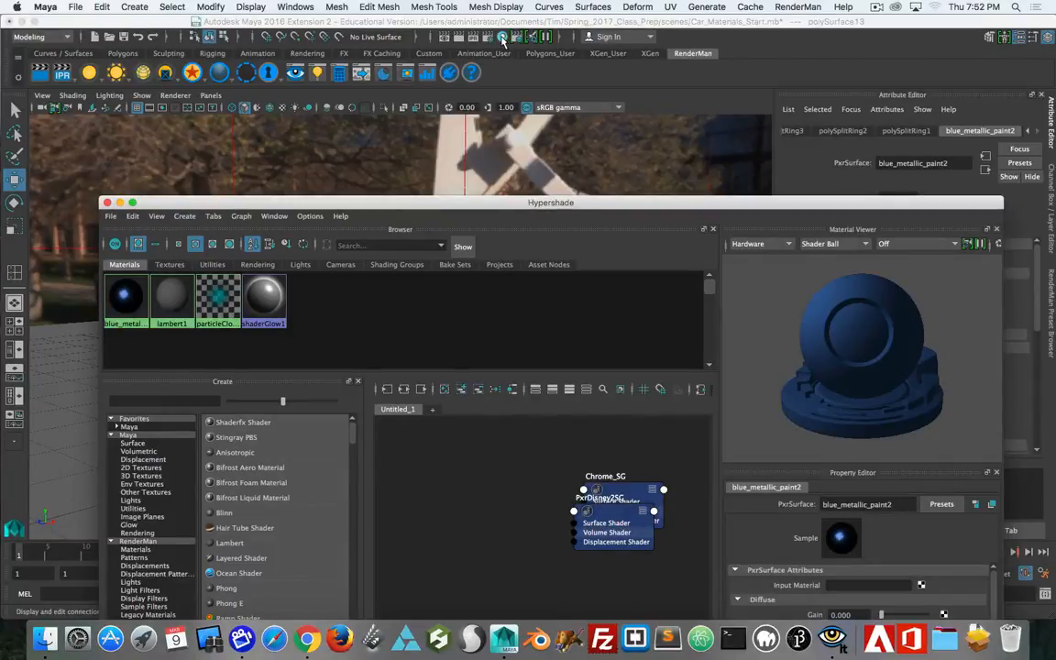
click(249, 7)
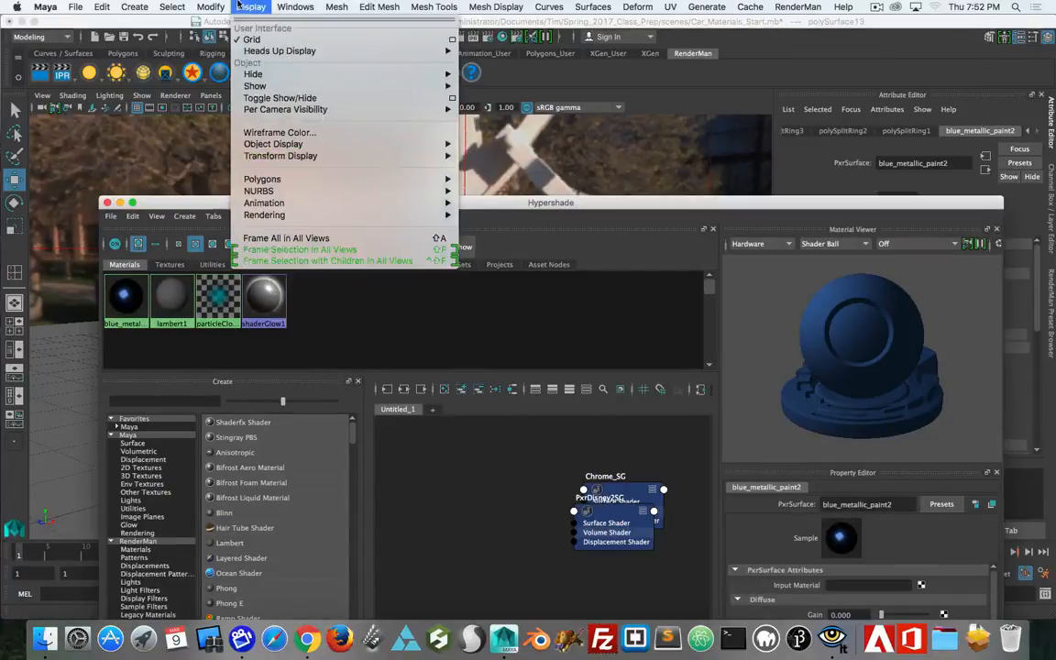
mouse_move(289, 6)
mouse_move(275, 73)
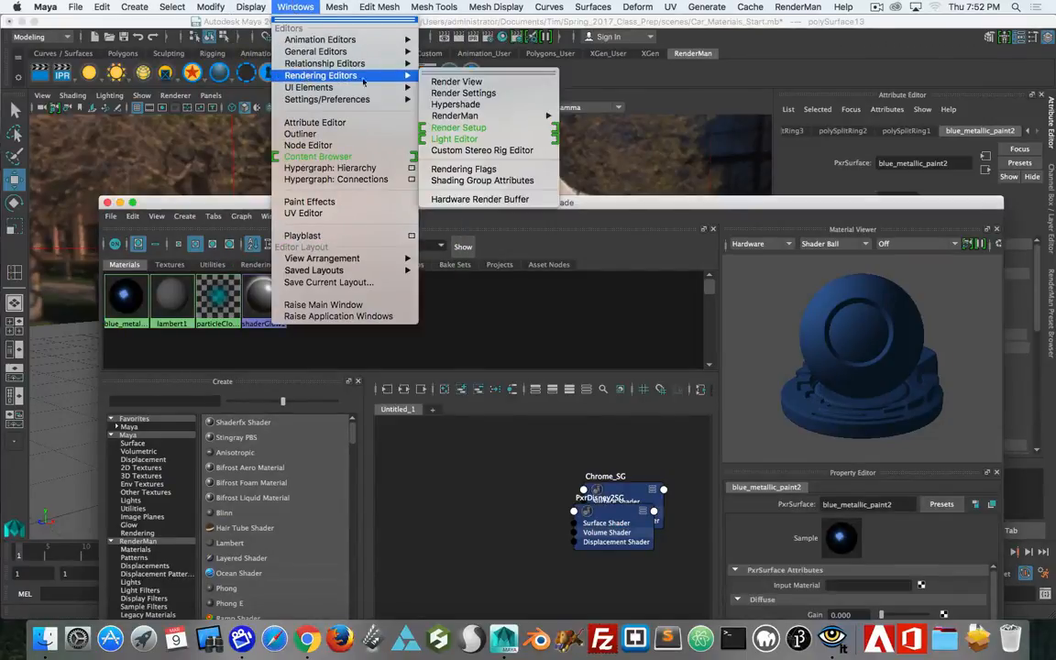
click(456, 104)
drag(532, 202, 530, 35)
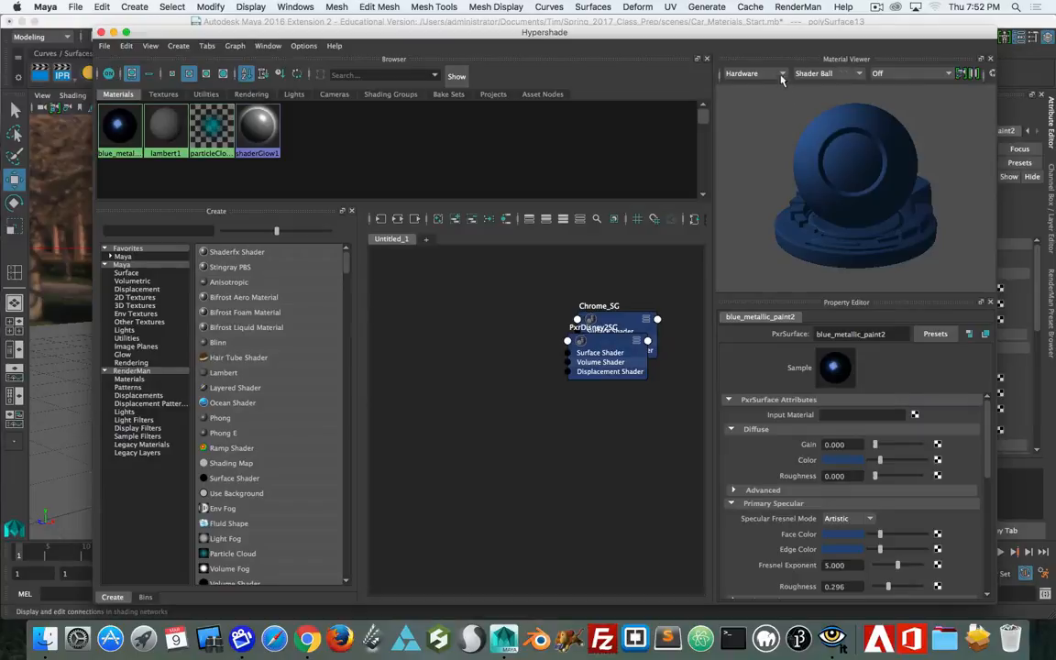
Step: Set the material viewer's renderer to RenderMan and its environment to Exterior1 Neutral, trying Exterior1 Color first
click(782, 74)
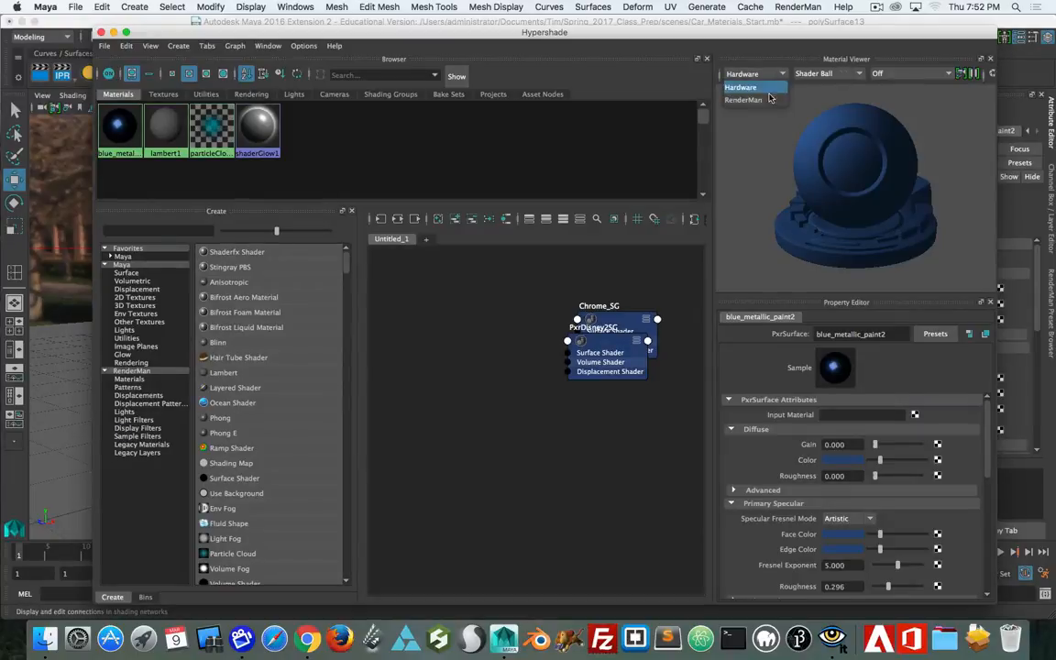
click(770, 99)
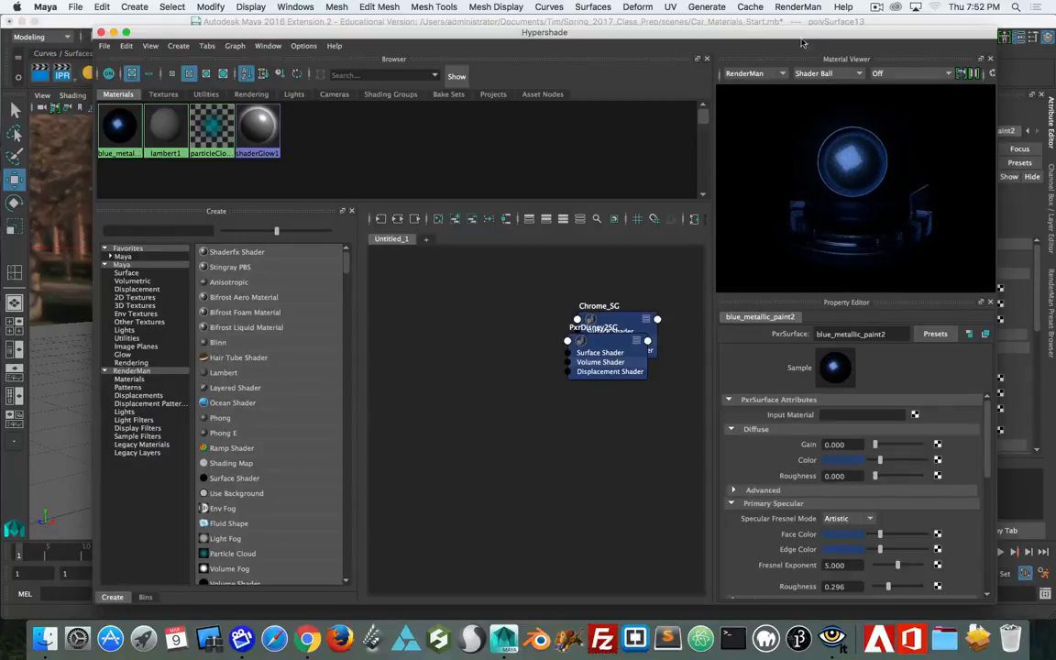
click(909, 74)
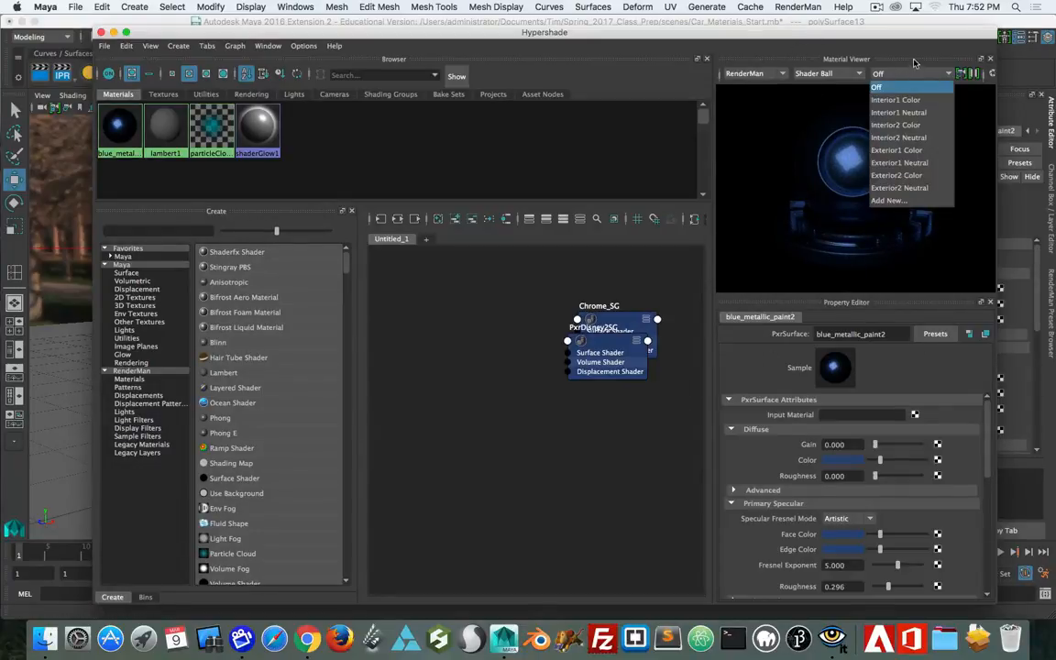
click(917, 150)
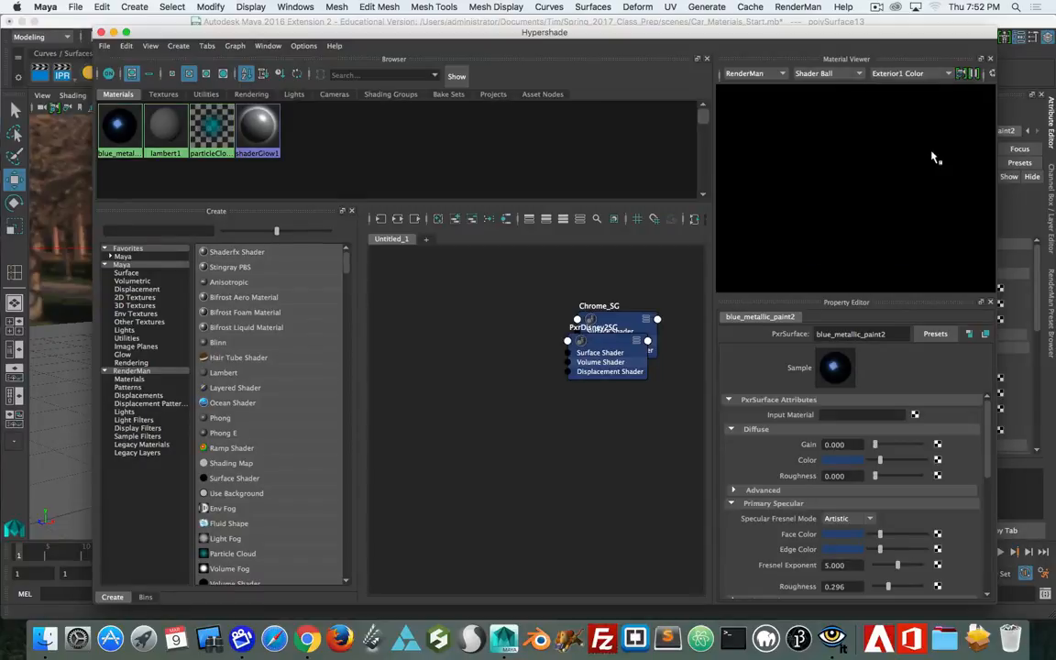
click(940, 73)
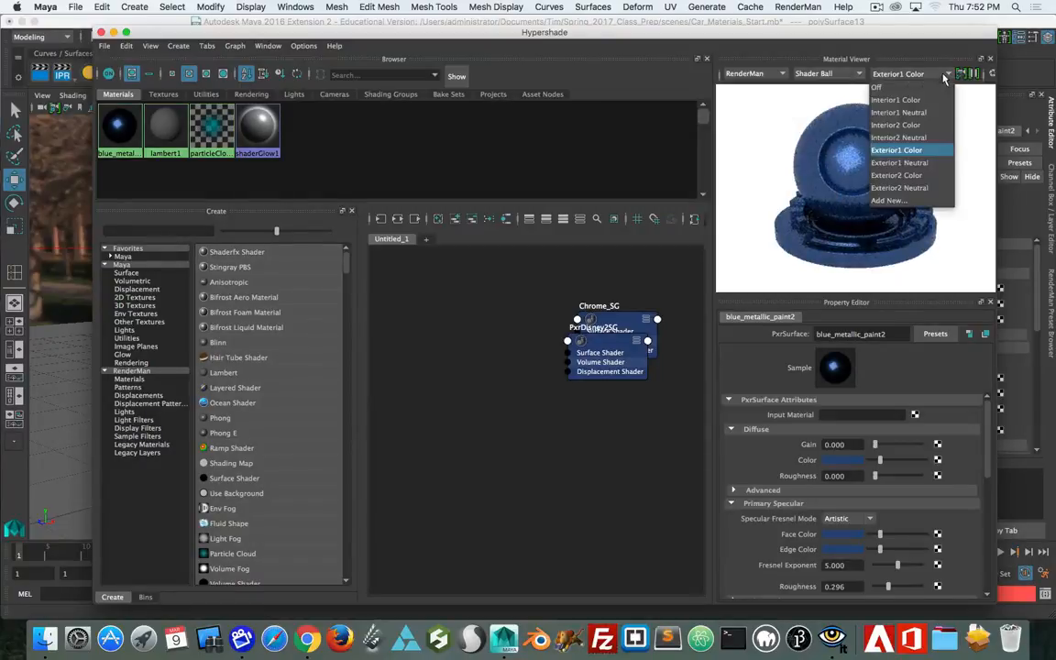
click(942, 165)
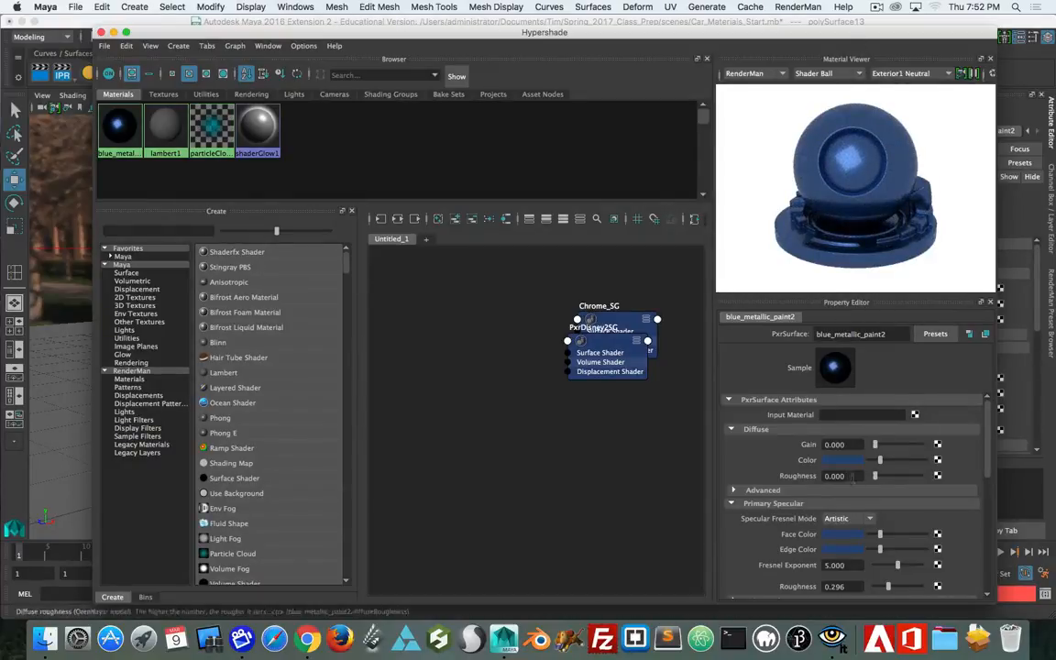
Step: Rename the blue_metallic_paint2 material to Car_Paint
double_click(862, 335)
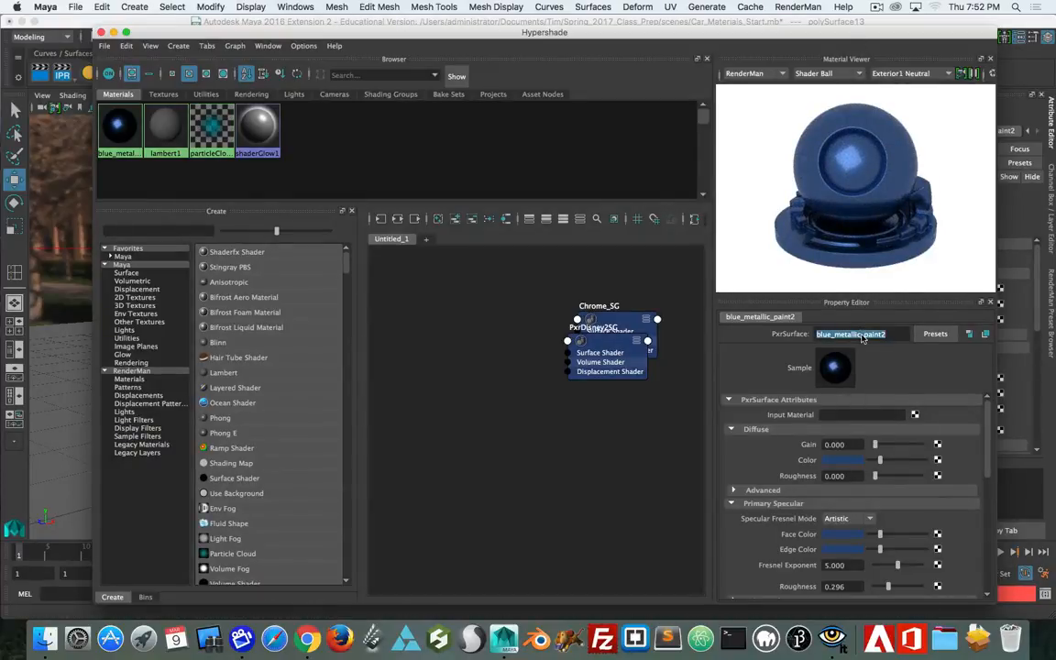
key(shift)
text(Car)
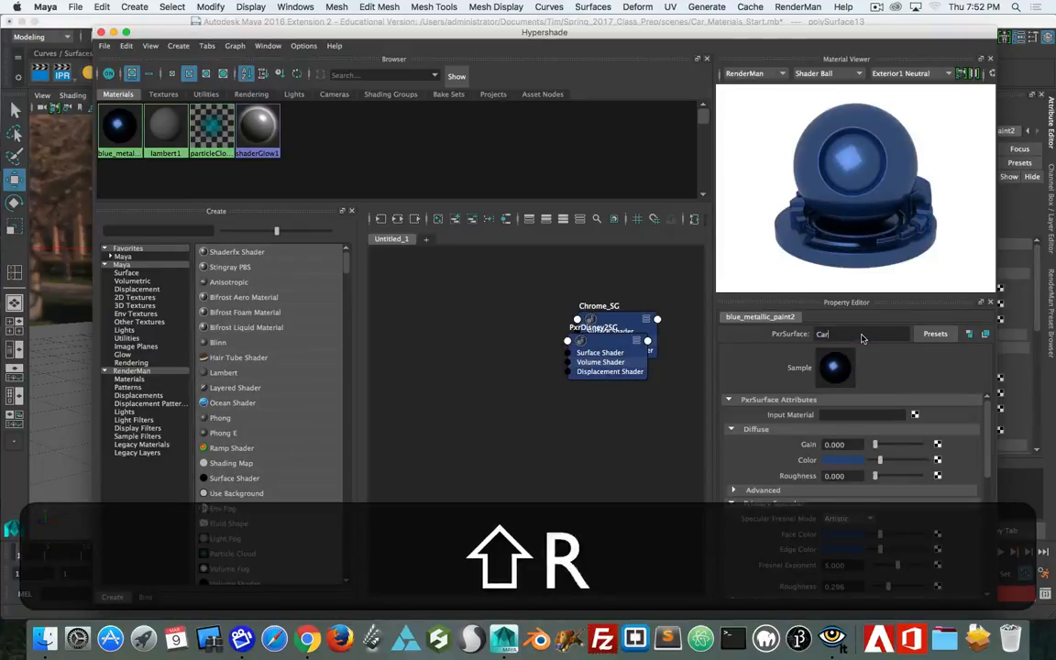
text(_Paint)
key(Return)
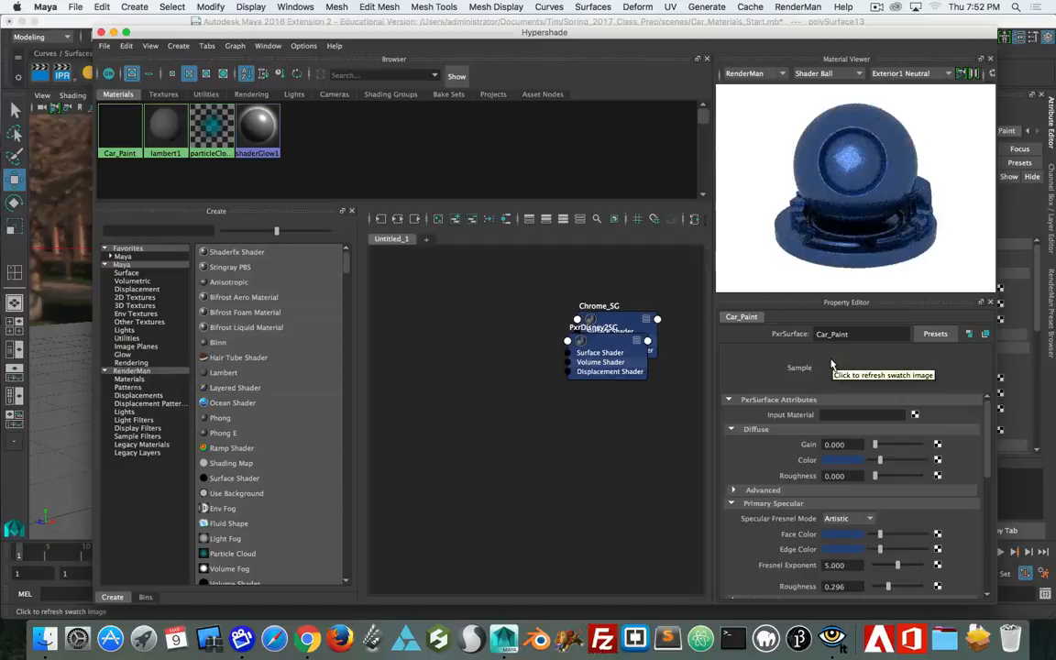
Step: Change Car_Paint's diffuse color from blue to a saturated red with hue 360 and saturation 1.000, adjusting its brightness
click(846, 460)
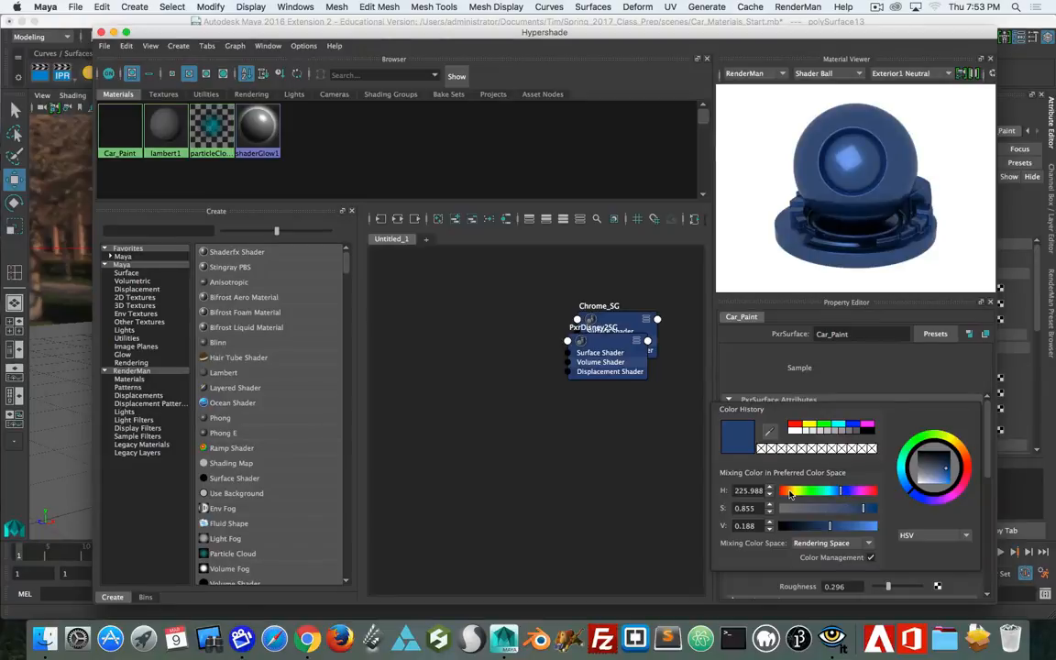
drag(789, 494, 781, 494)
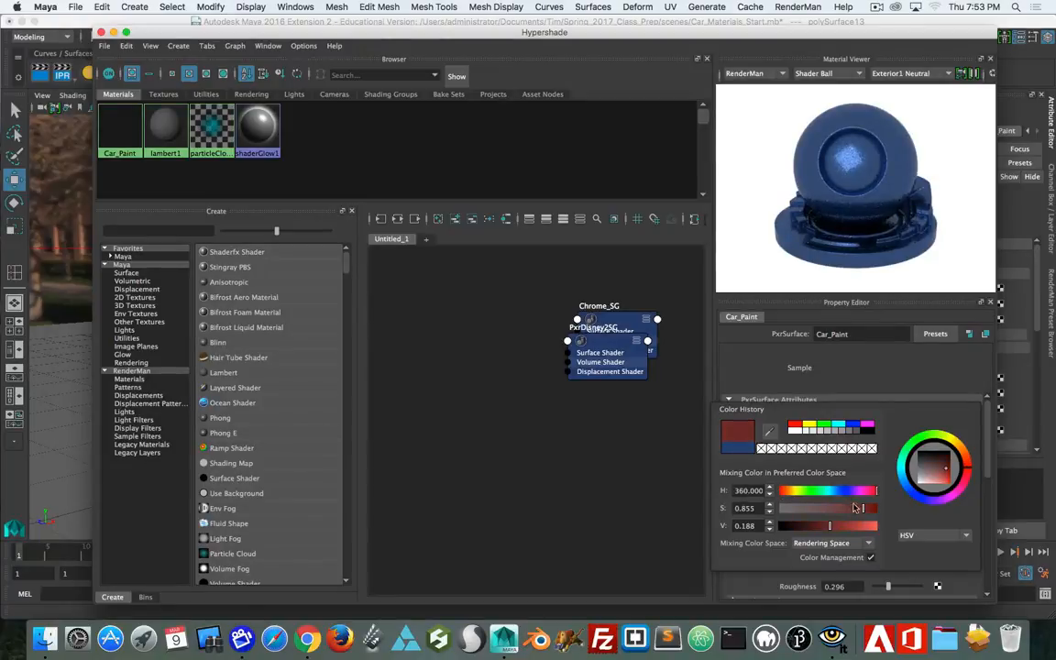
drag(839, 510, 835, 510)
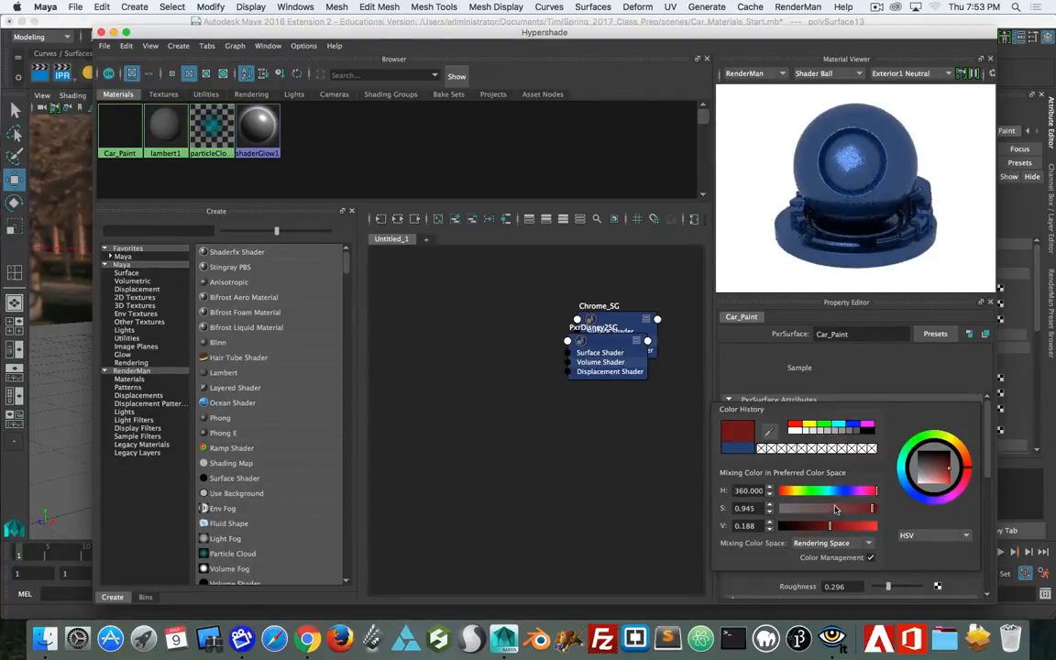
click(785, 494)
click(837, 527)
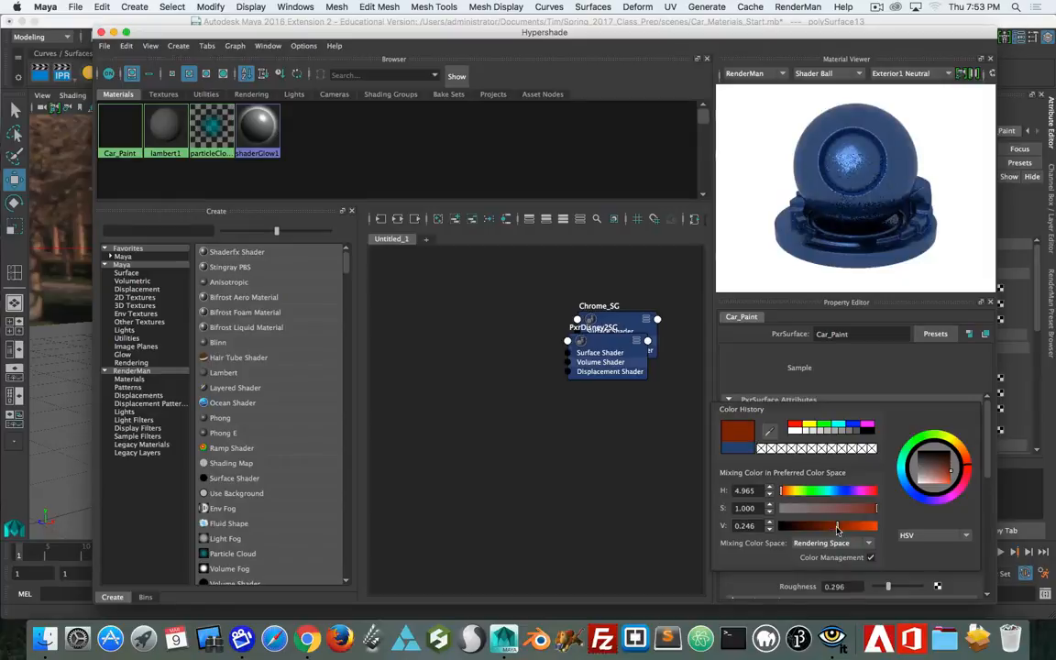
drag(842, 530, 860, 530)
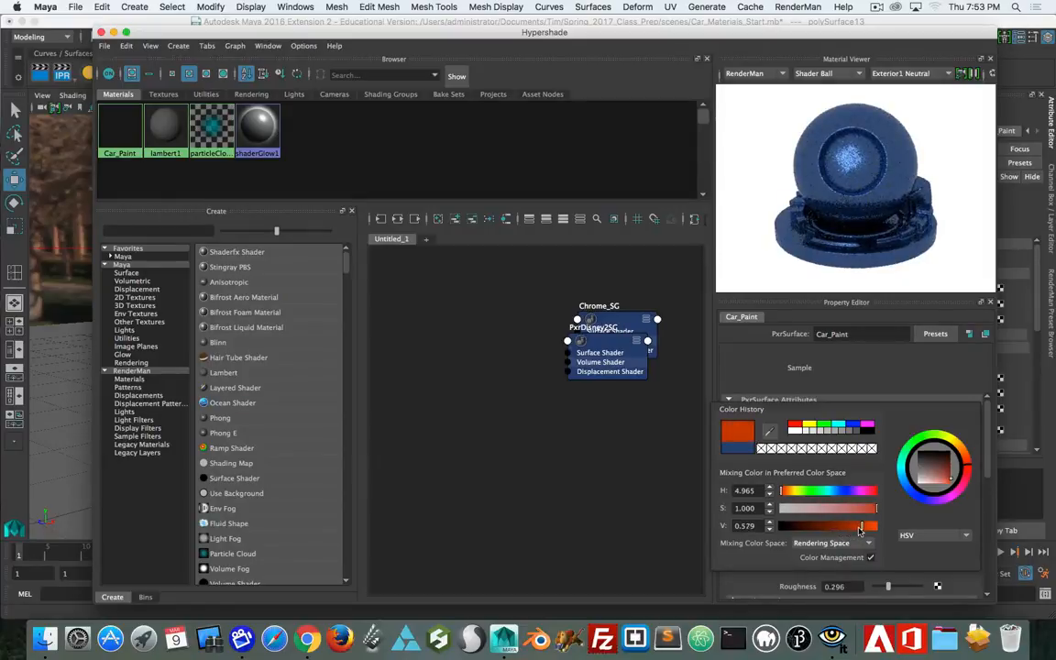
drag(793, 492, 874, 495)
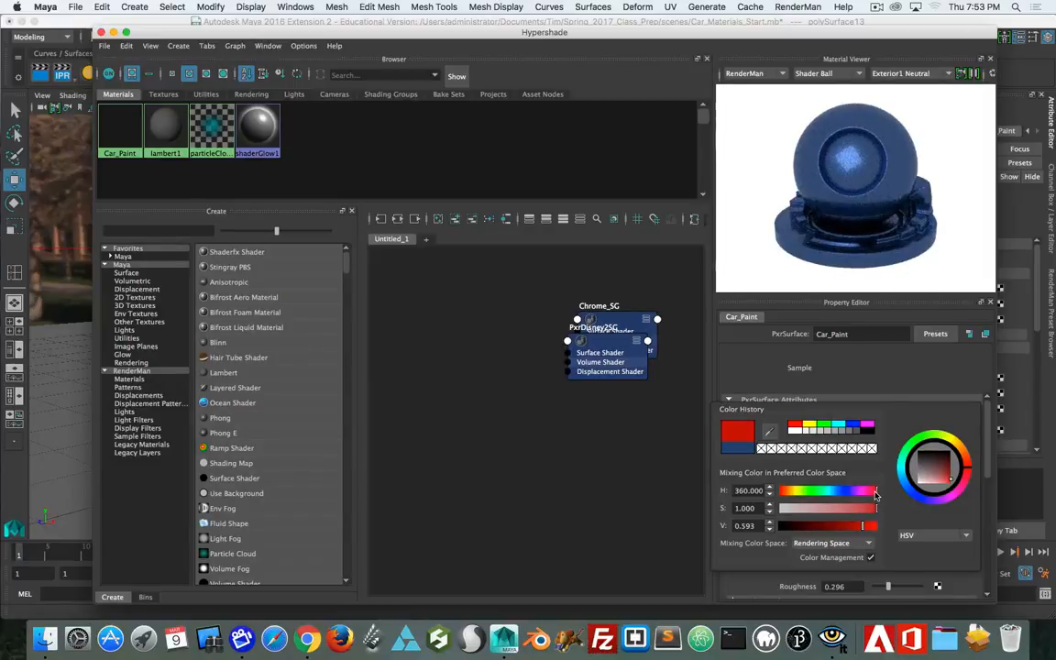
drag(863, 528, 851, 529)
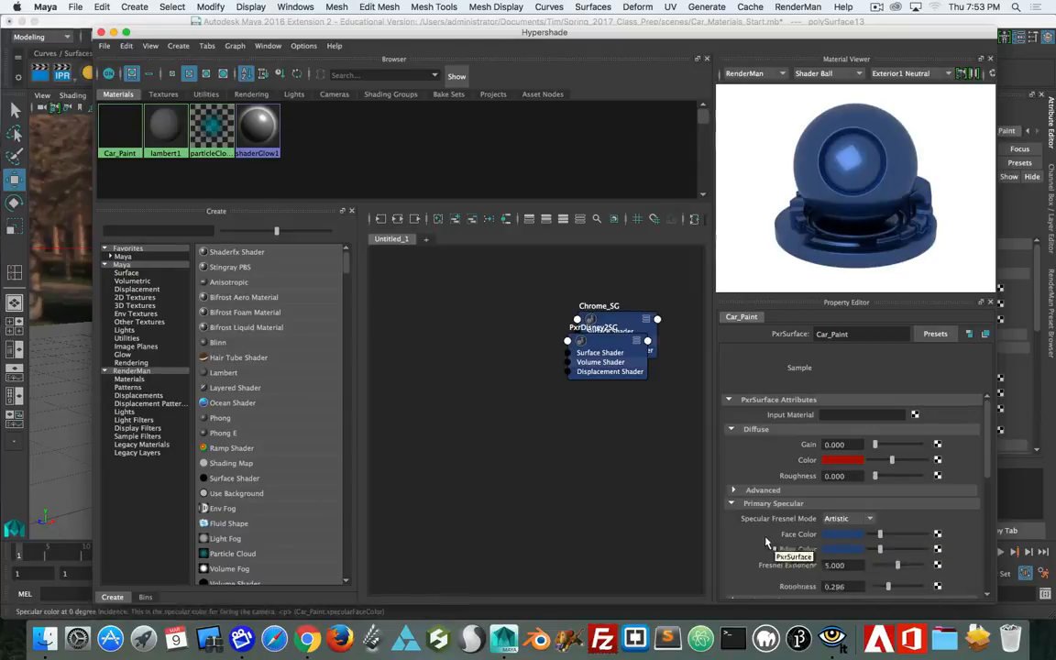
Step: Set Car_Paint's primary specular face color and edge color to the same red from the color history
scroll(767, 472, down, 3)
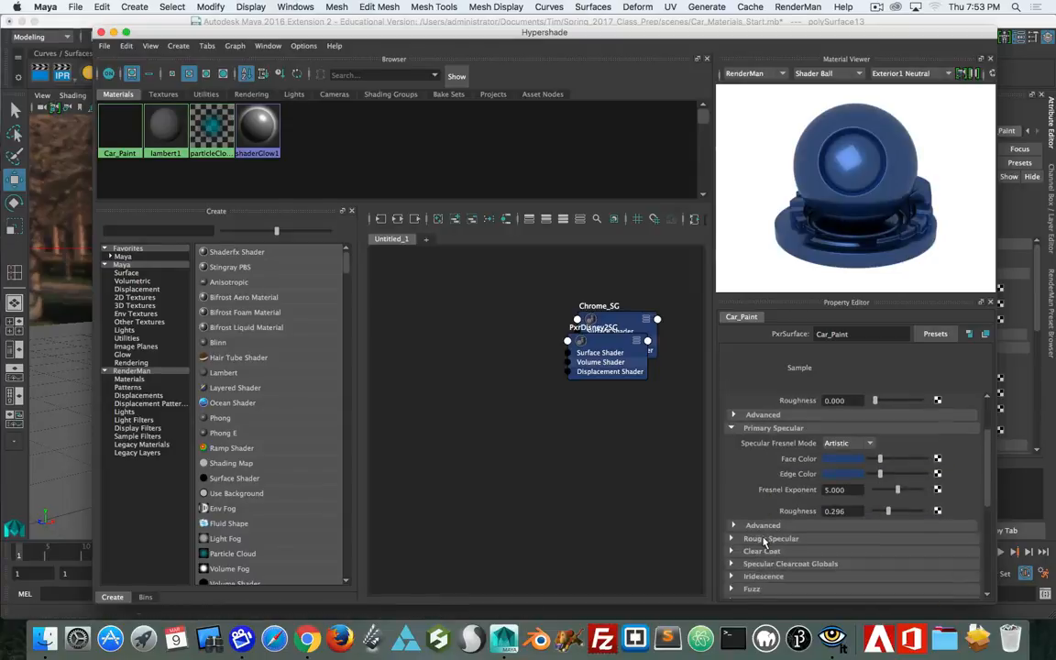
click(841, 468)
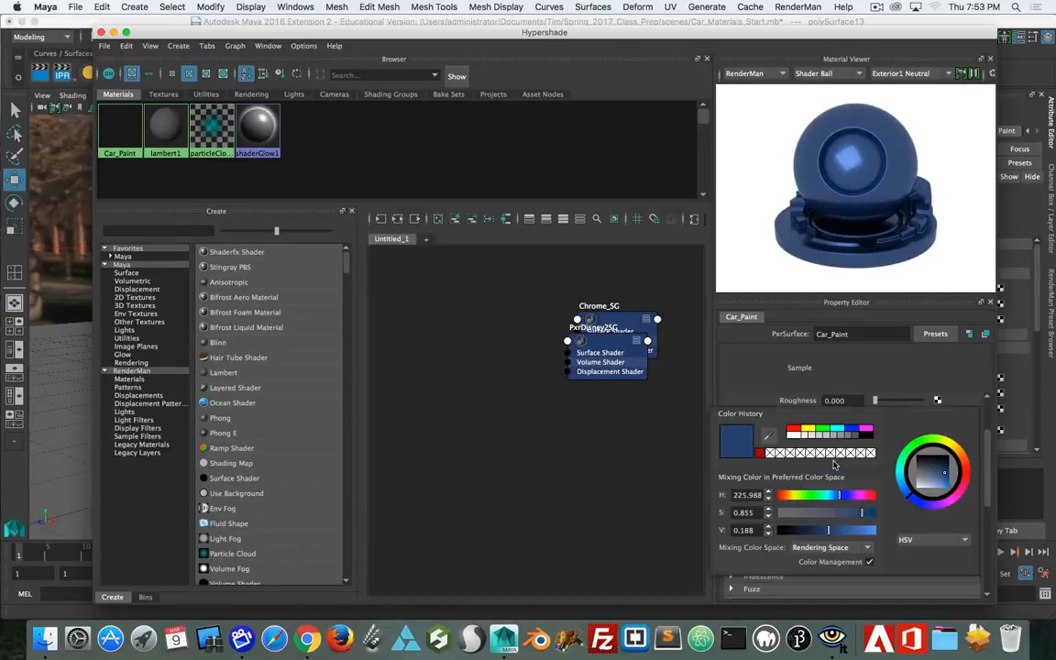
click(760, 455)
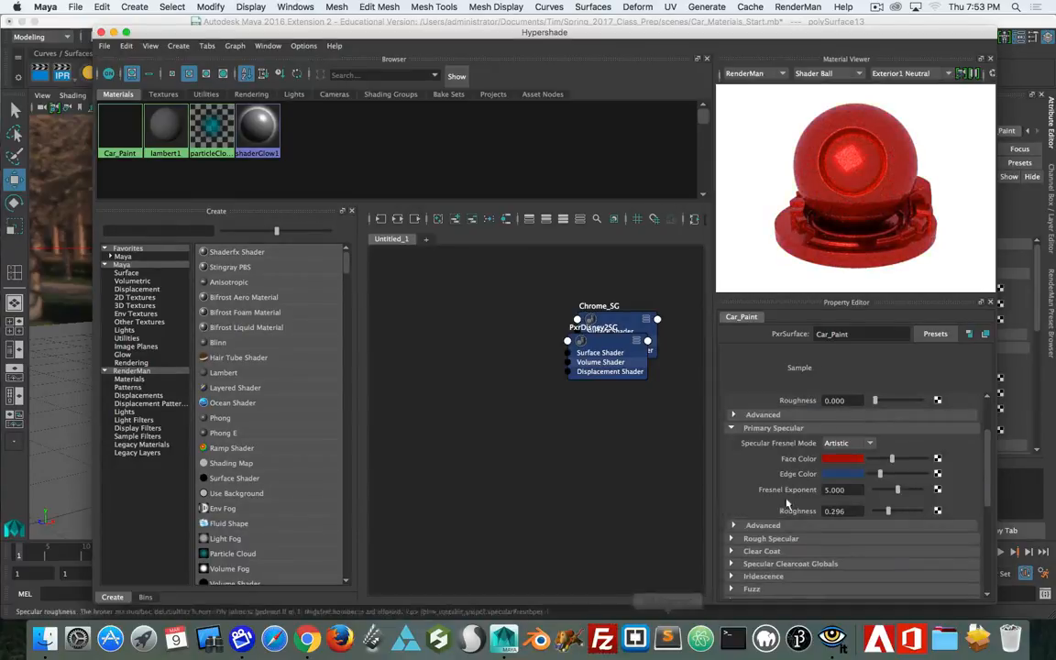
scroll(786, 503, up, 2)
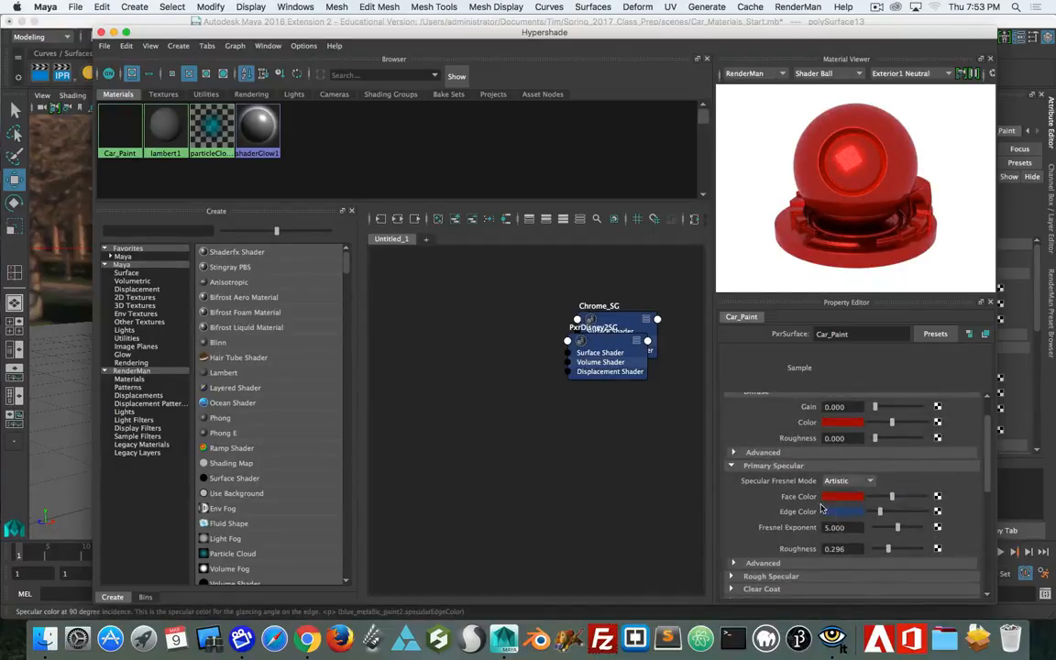
click(822, 510)
click(755, 506)
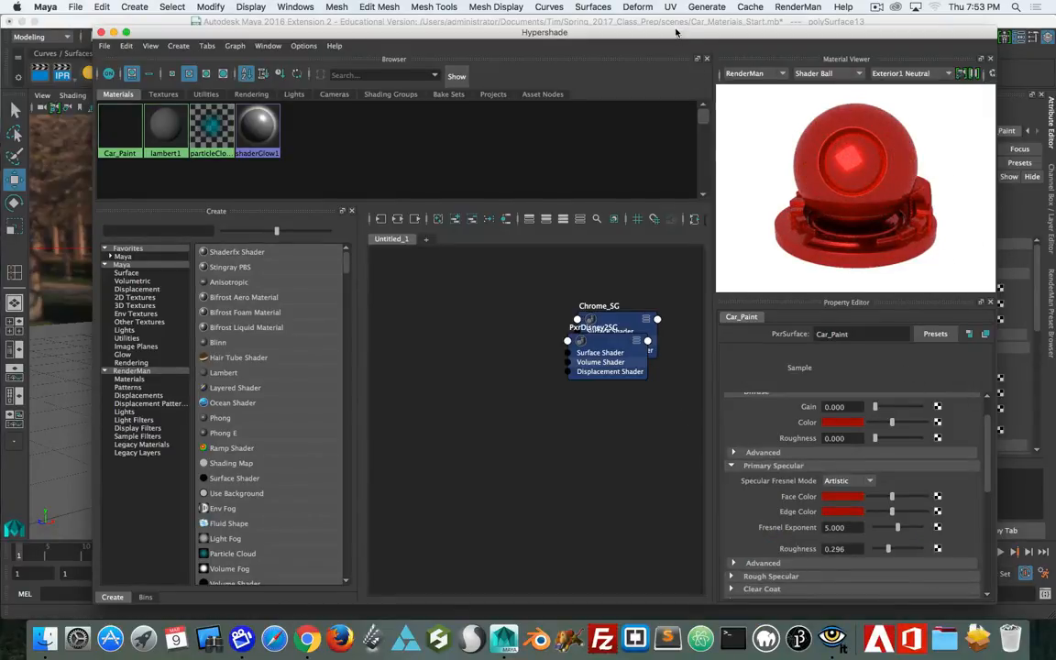
Step: Clear the Hypershade out of the way, bring the RenderMan render window into view and render the car again
drag(676, 33, 1055, 55)
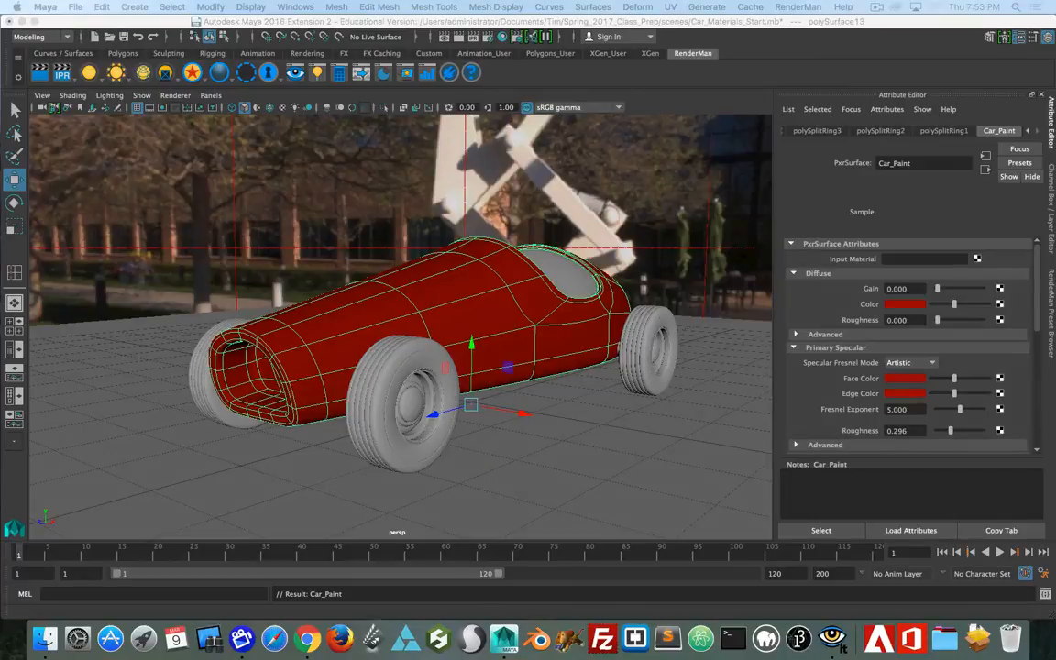
drag(1055, 302, 555, 195)
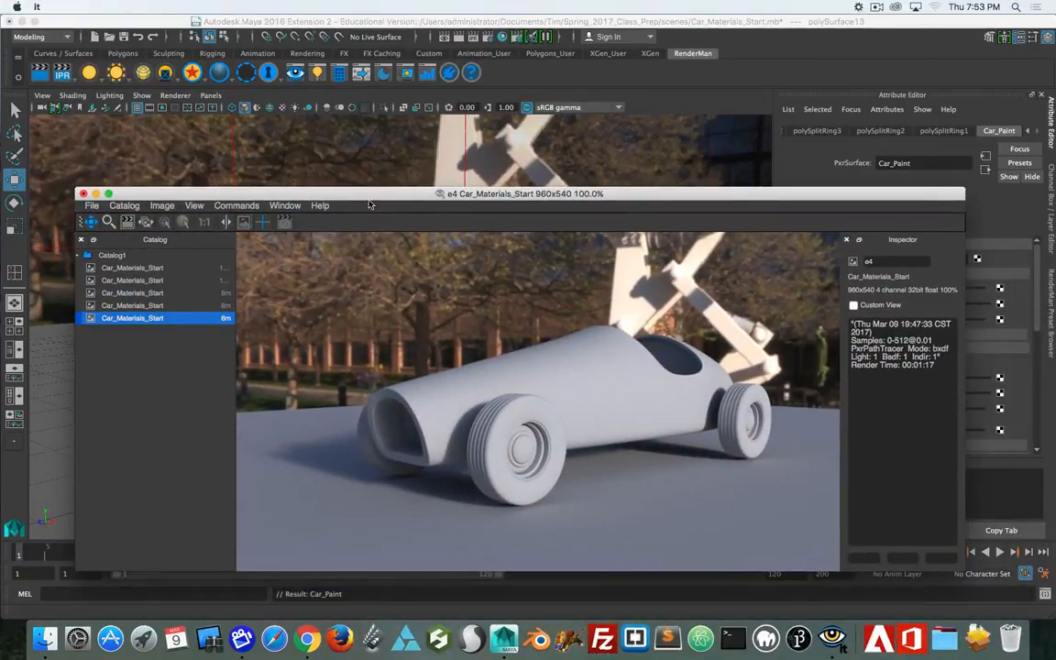
drag(370, 205, 375, 209)
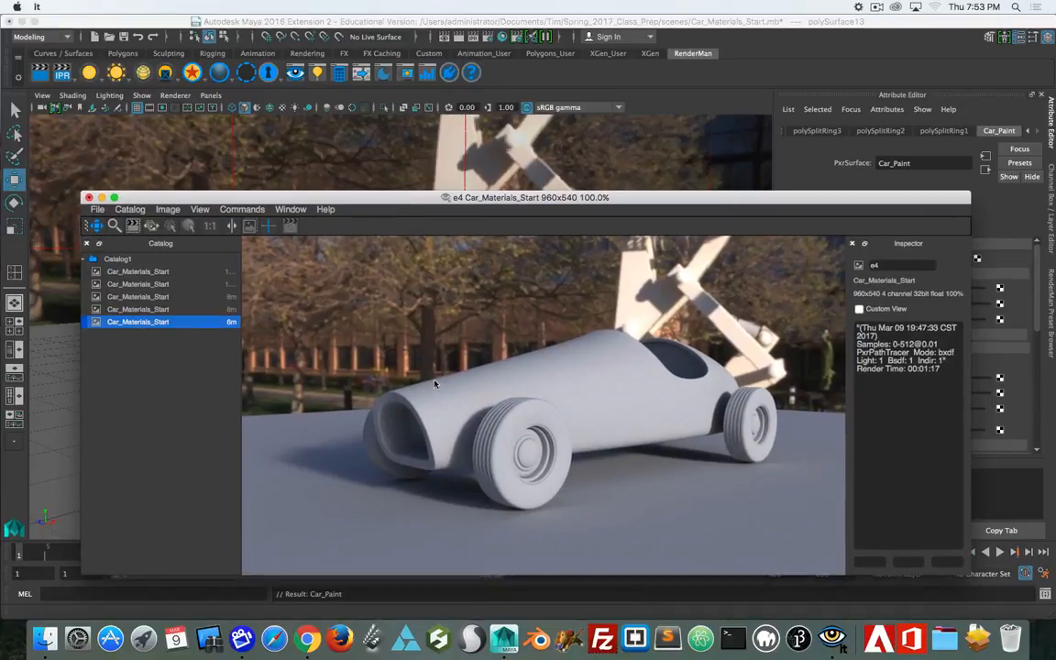
key(r)
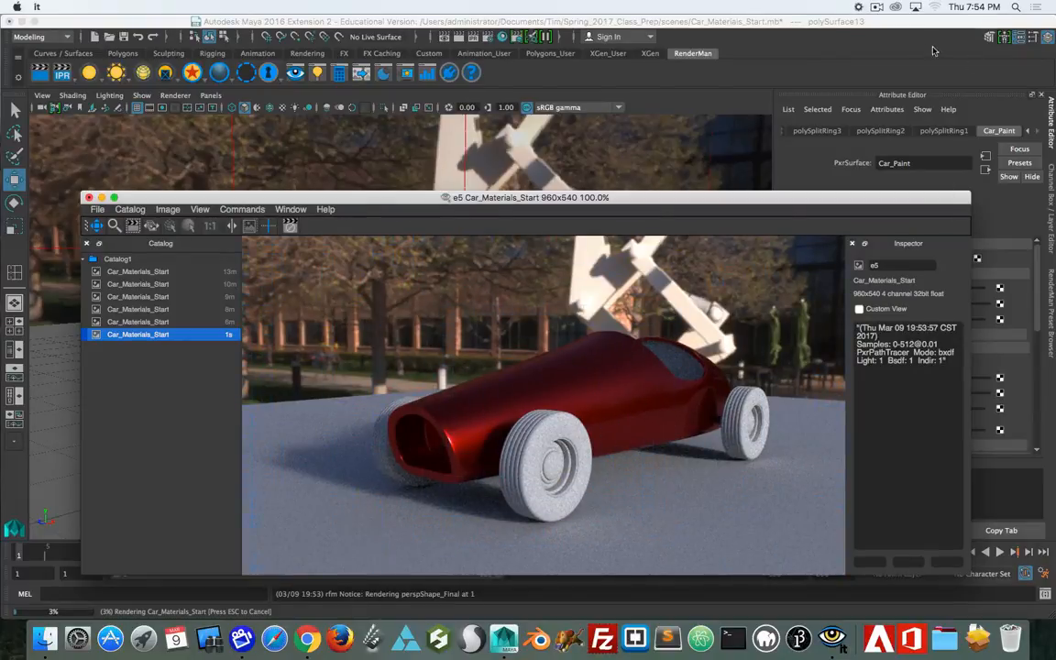
Step: Lower Car_Paint's primary specular roughness to 0.071 in the Hypershade, then stop the current render and start a new one
click(502, 37)
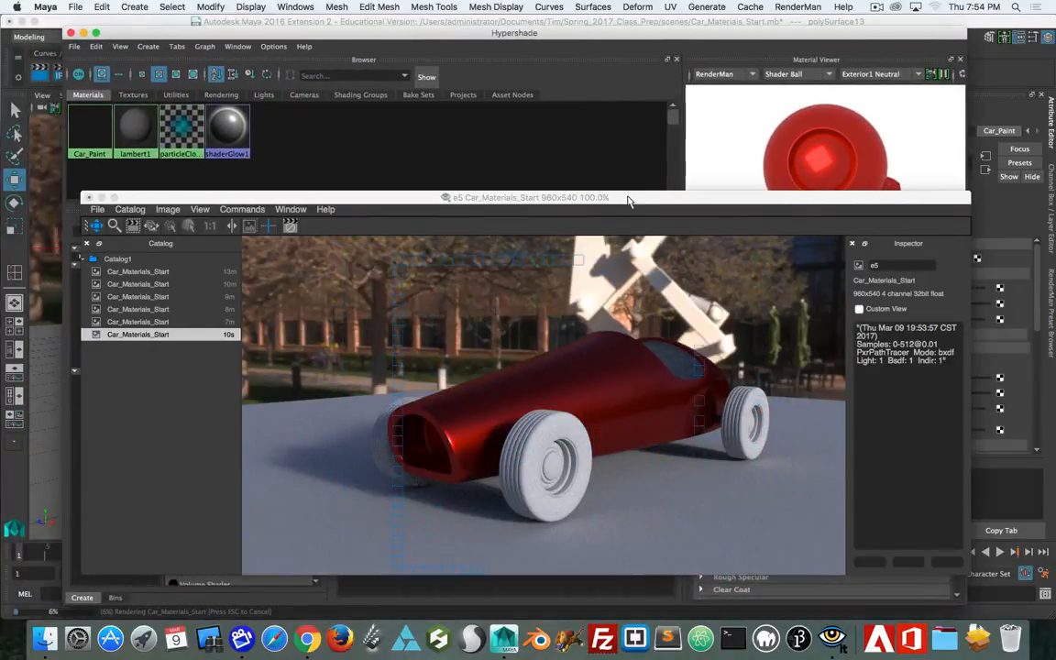
drag(586, 198, 0, 158)
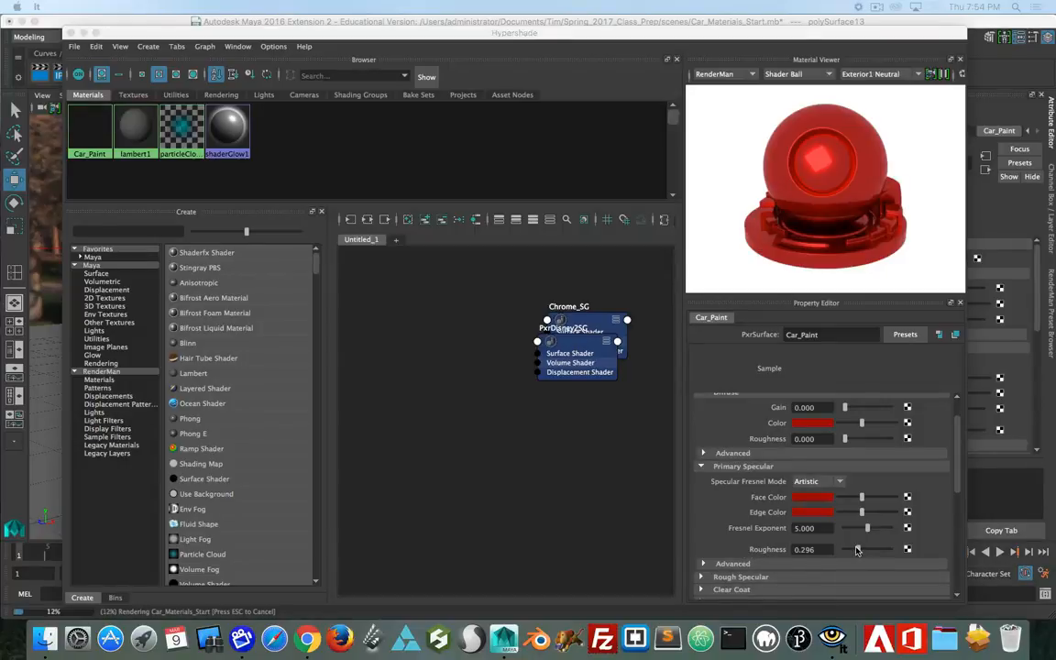
drag(858, 550, 855, 551)
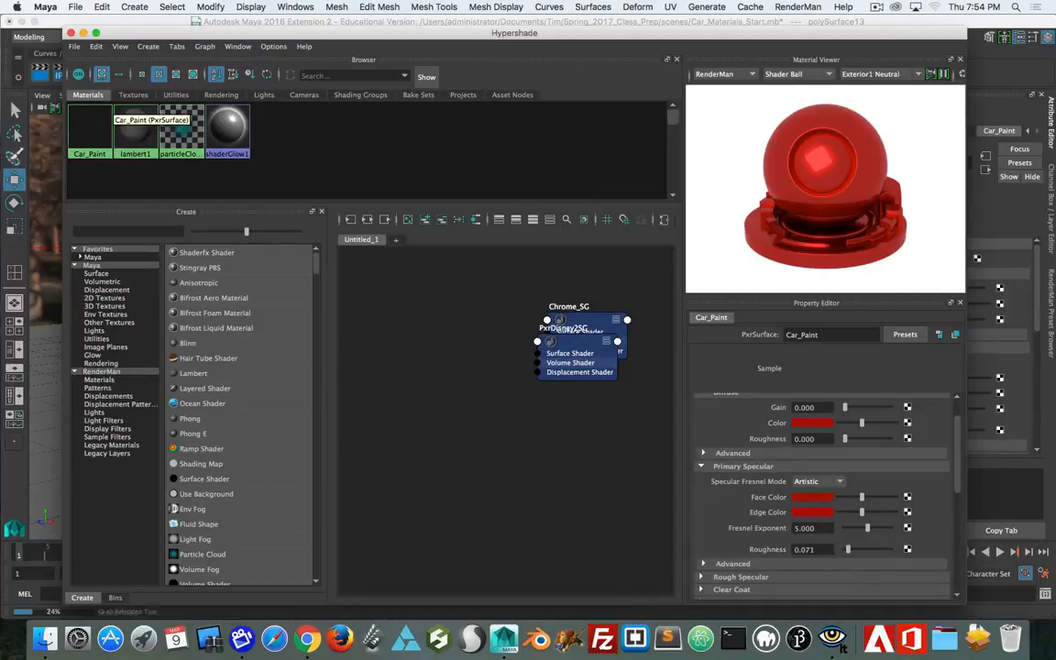
drag(0, 239, 662, 141)
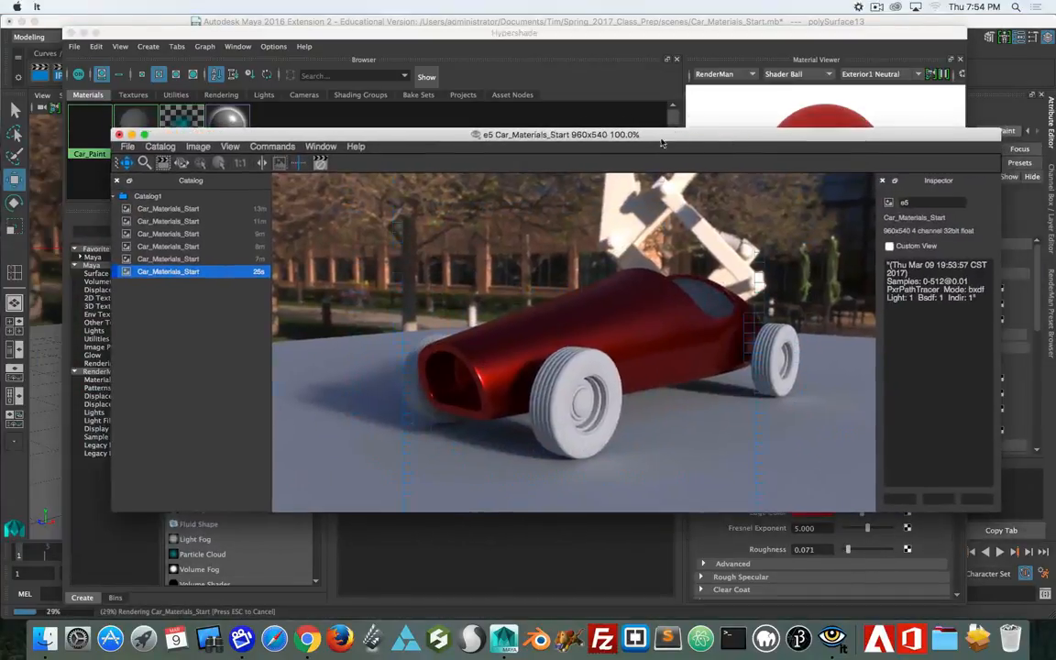
key(Escape)
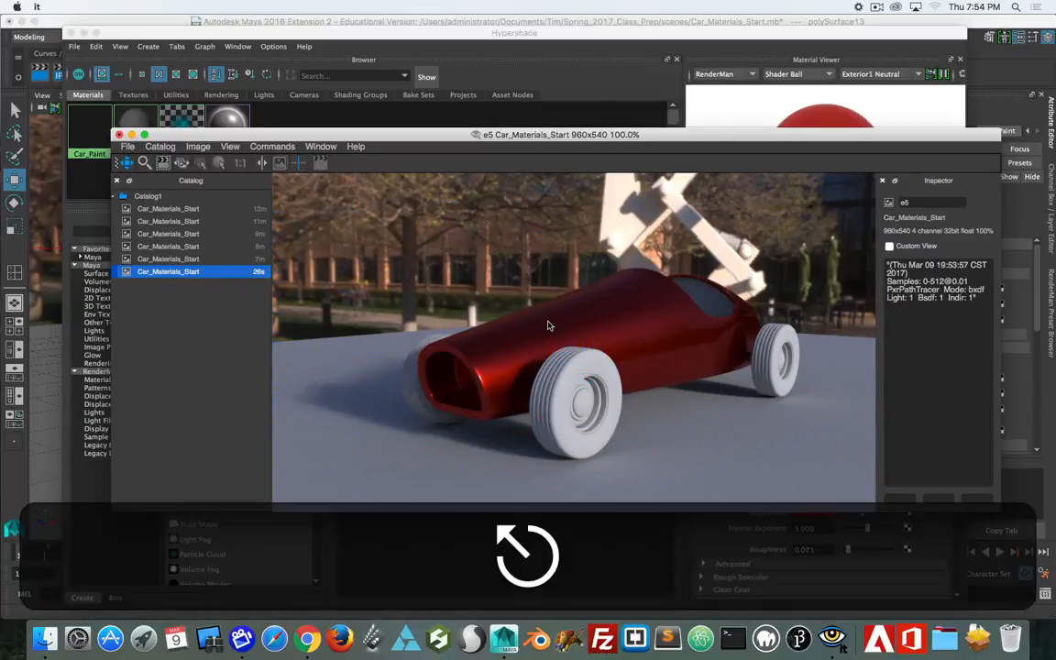
key(r)
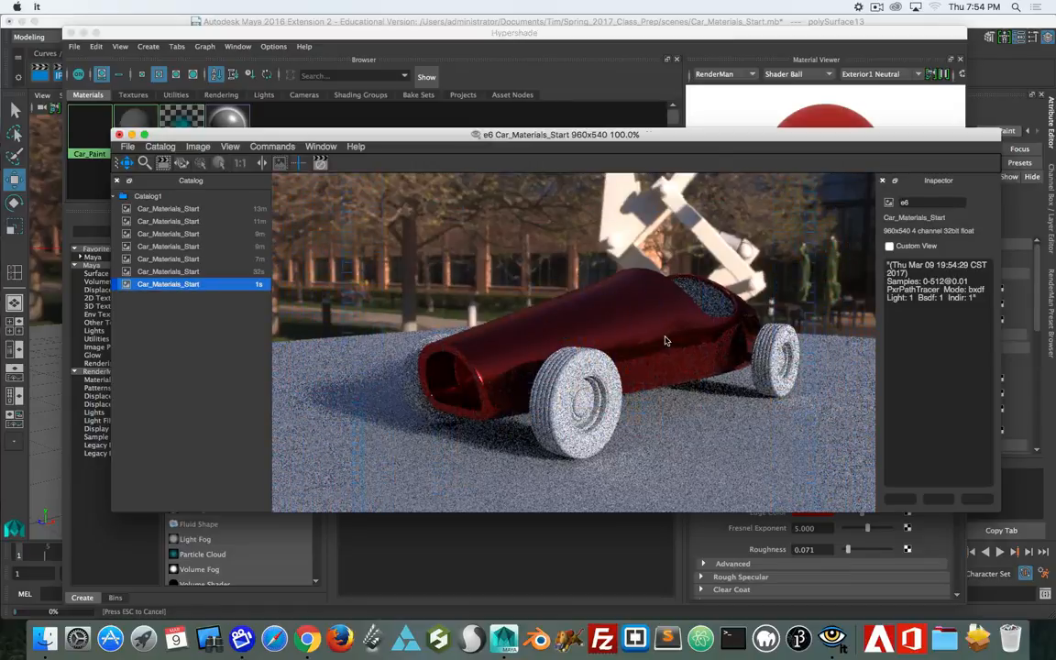
Step: Undo the last roughness change, set the primary specular roughness to 0.184 instead and restart the render
drag(739, 135, 0, 97)
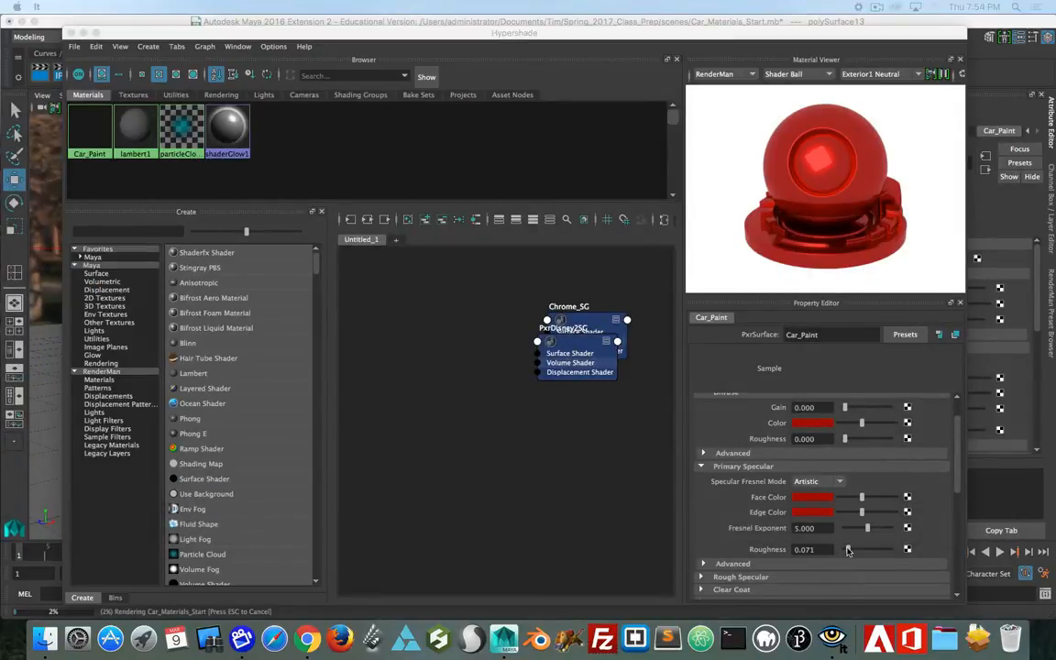
click(764, 550)
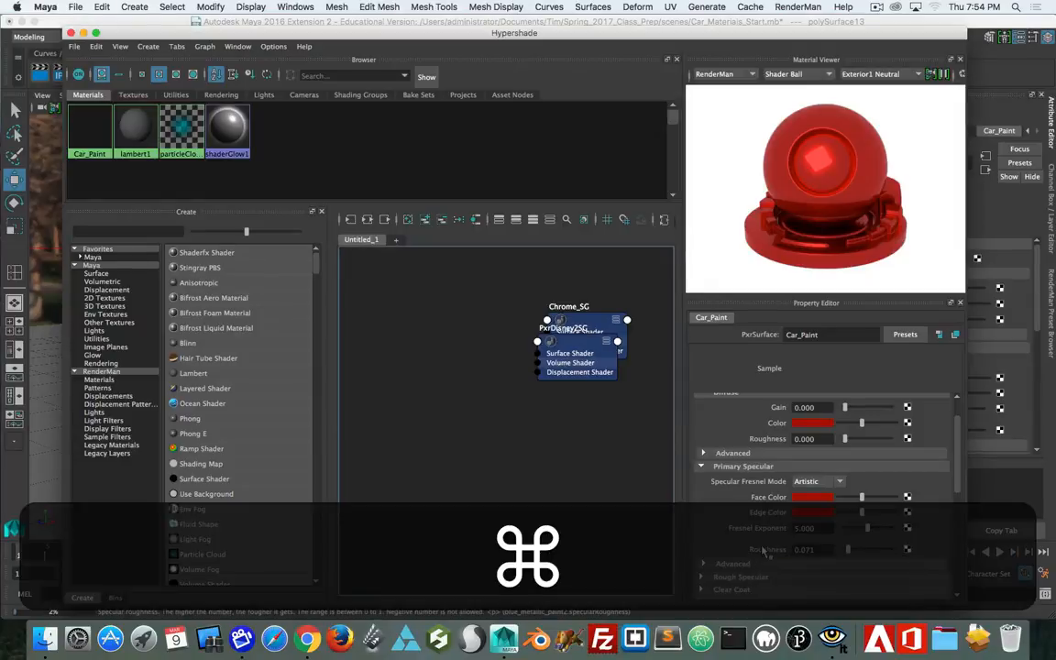
key(super+z)
drag(859, 550, 855, 551)
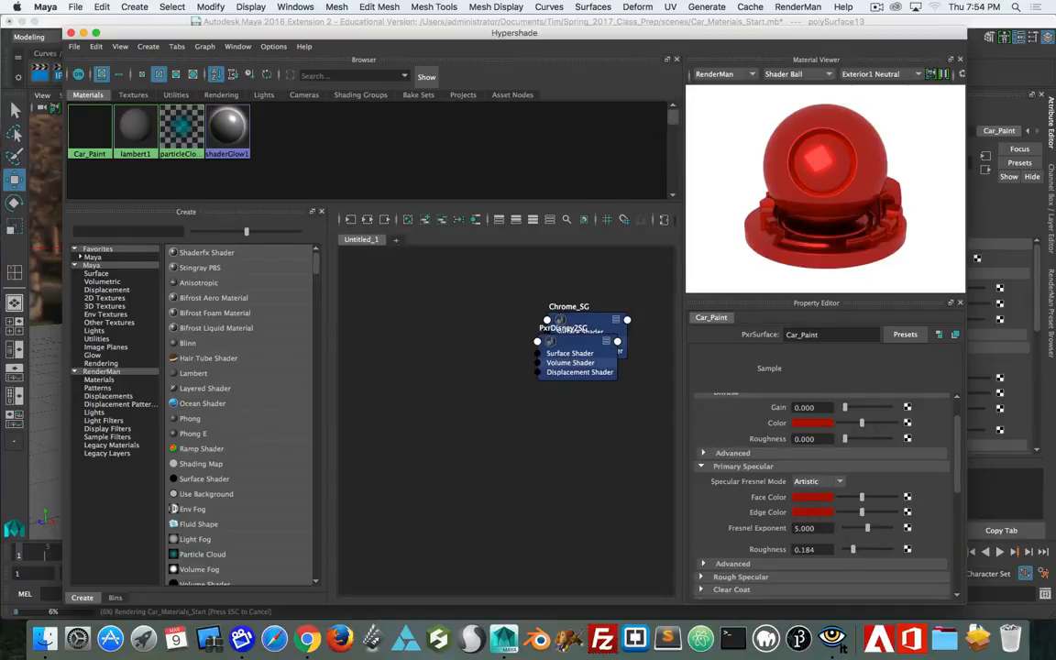
drag(2, 147, 731, 149)
key(Escape)
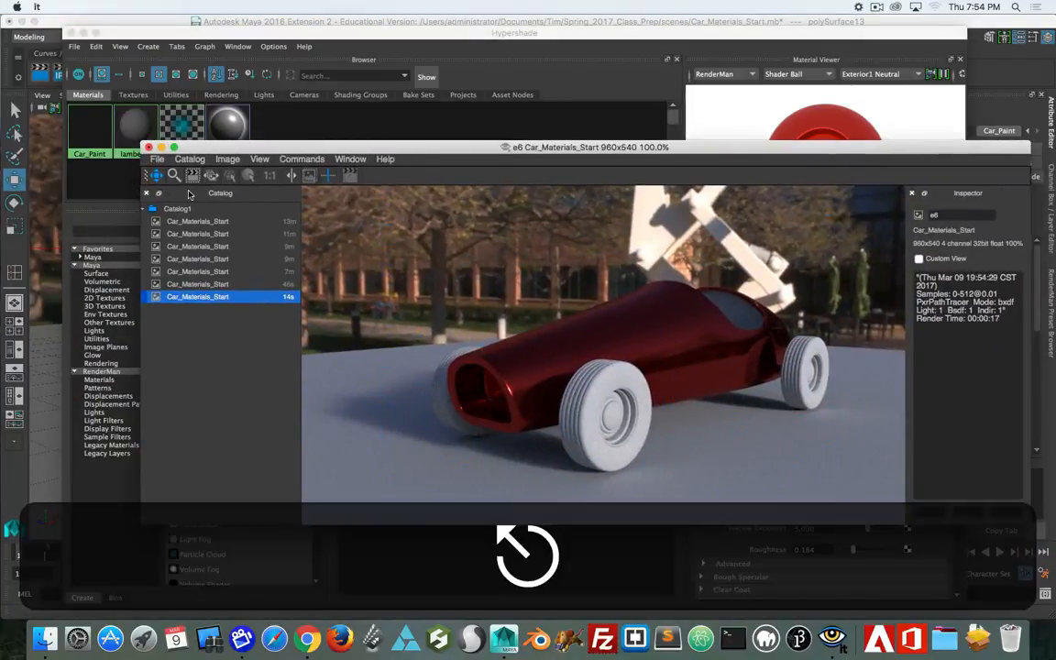
key(r)
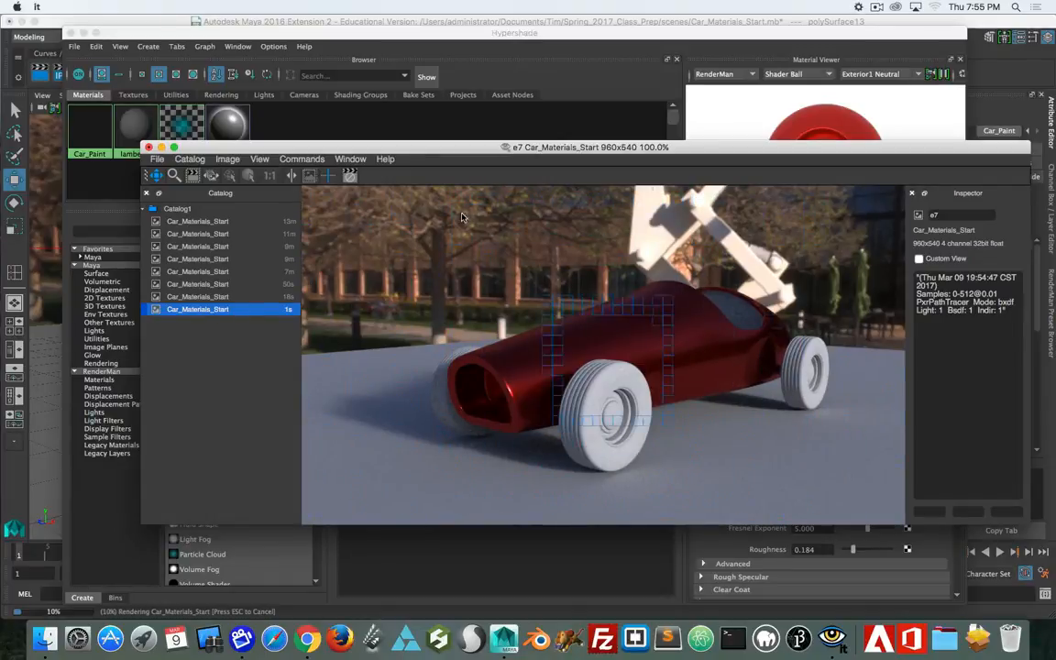
Step: Compare the three latest red car renders in the catalog to judge how roughness affects the paint's reflections
click(213, 296)
click(217, 286)
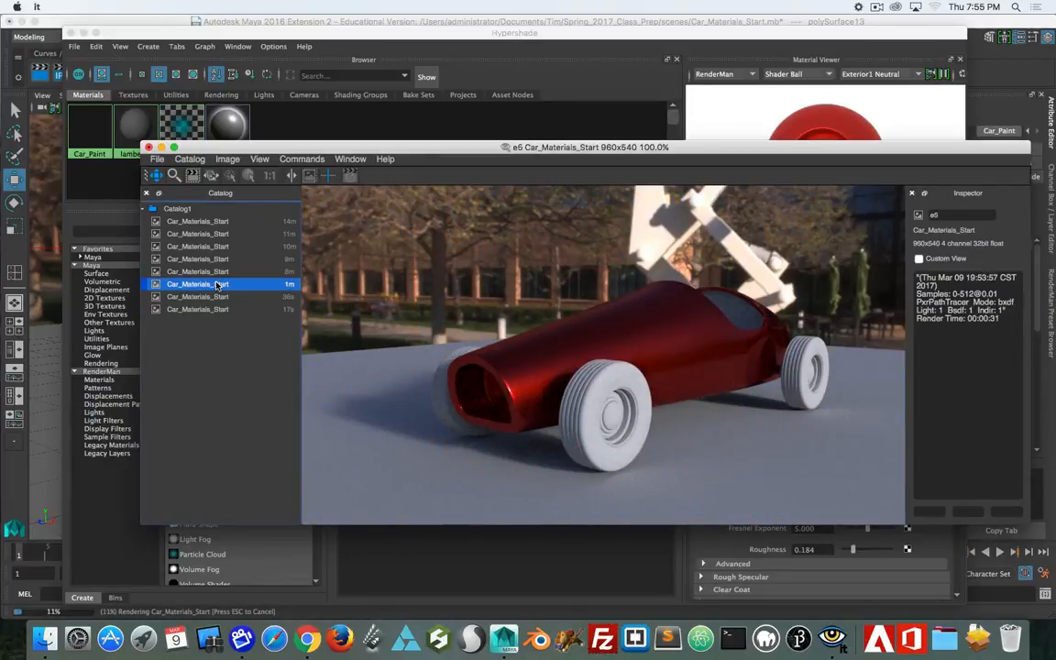
click(223, 300)
click(226, 311)
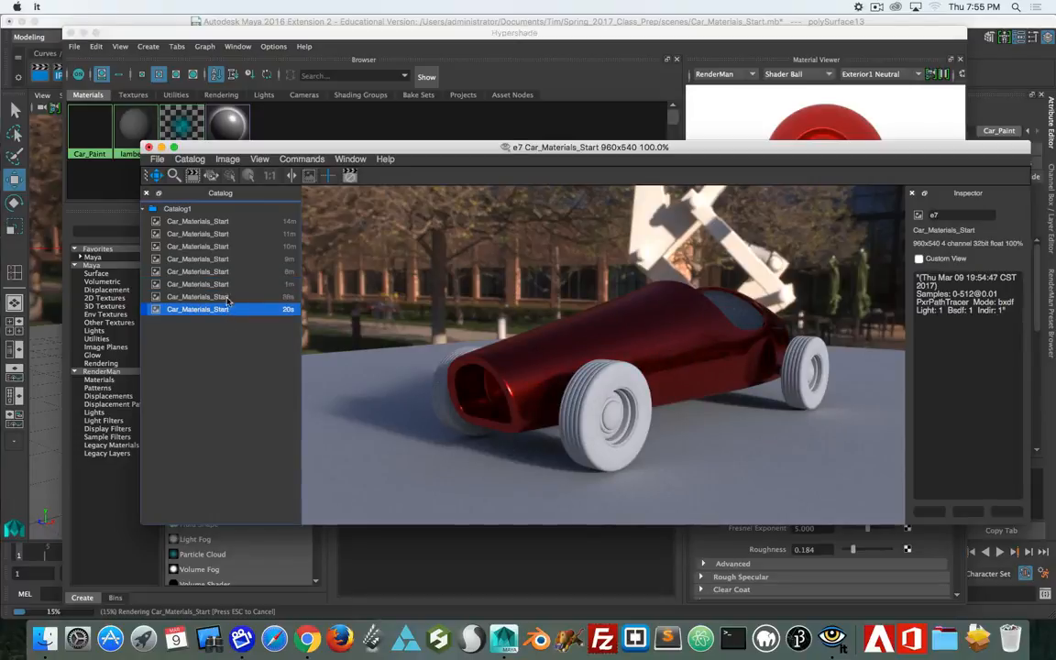
click(229, 297)
click(230, 285)
click(229, 297)
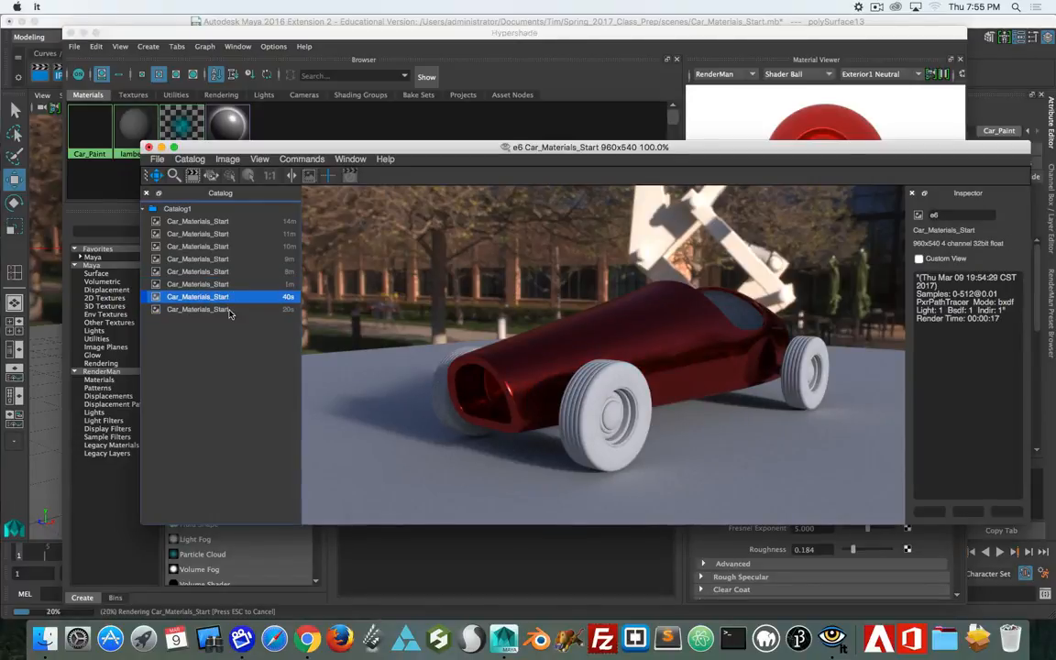
click(230, 310)
key(Up)
key(Up)
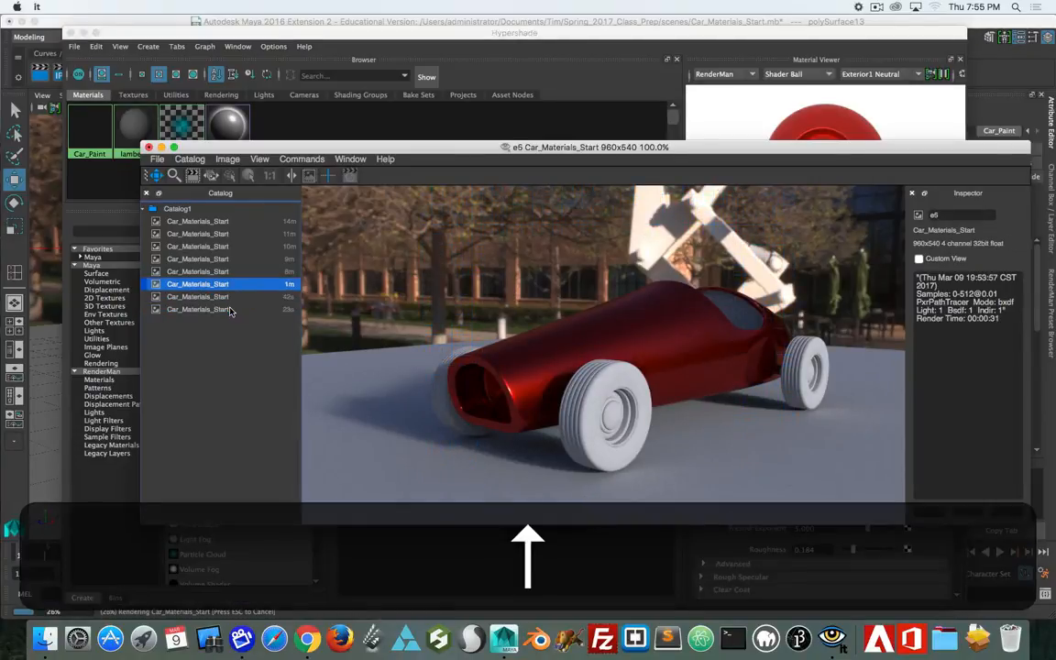
key(Down)
key(Down)
key(Up)
key(Up)
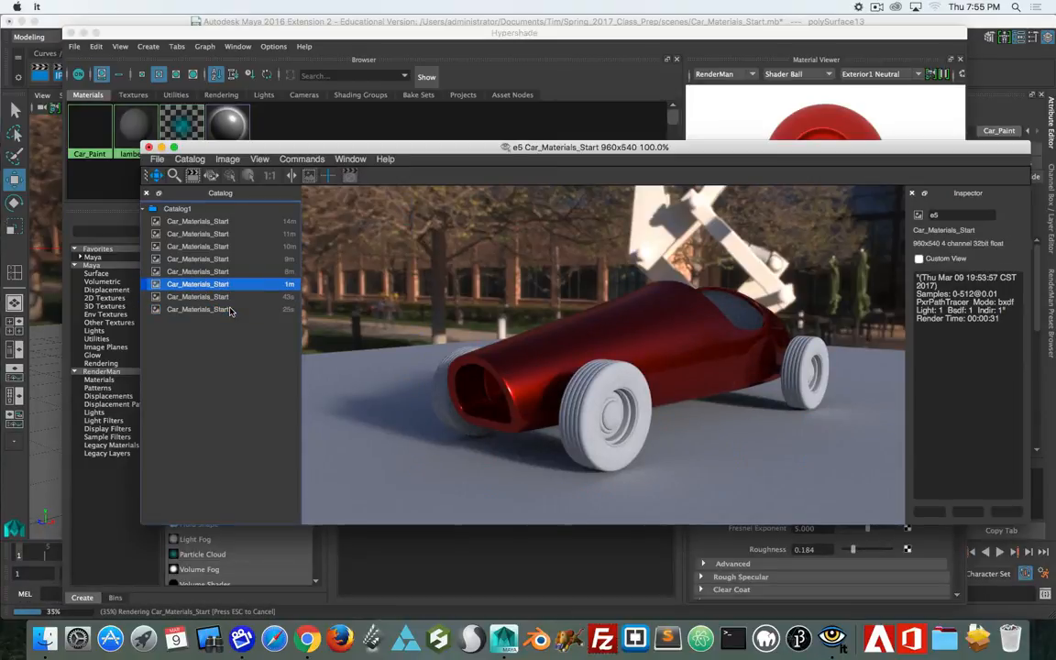
key(Down)
key(Down)
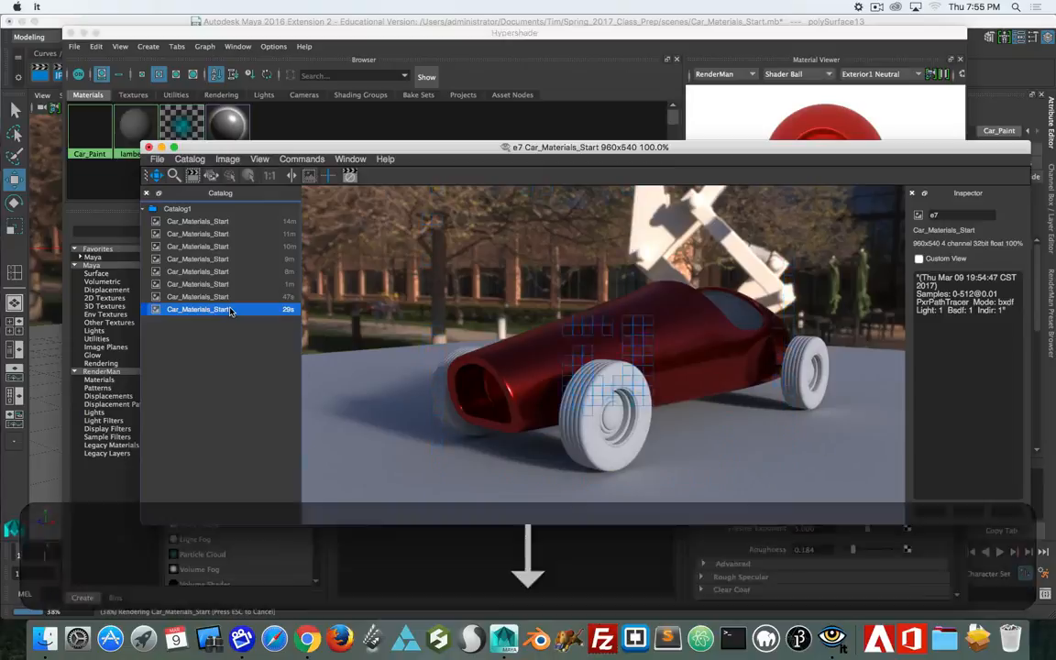
key(Up)
key(Up)
key(Down)
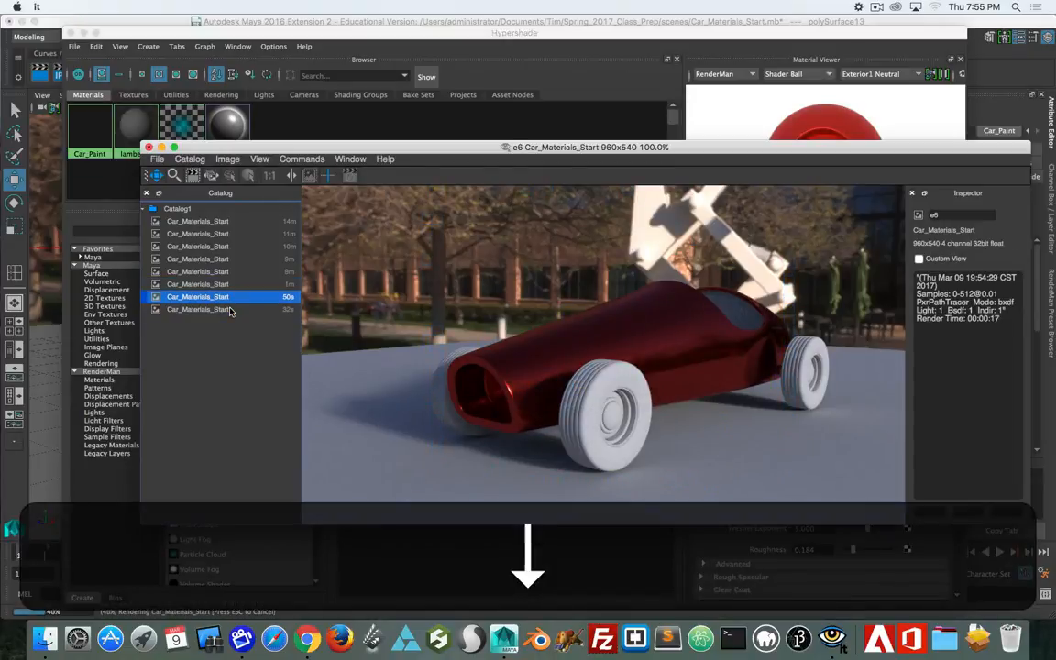
key(Down)
key(Up)
key(Up)
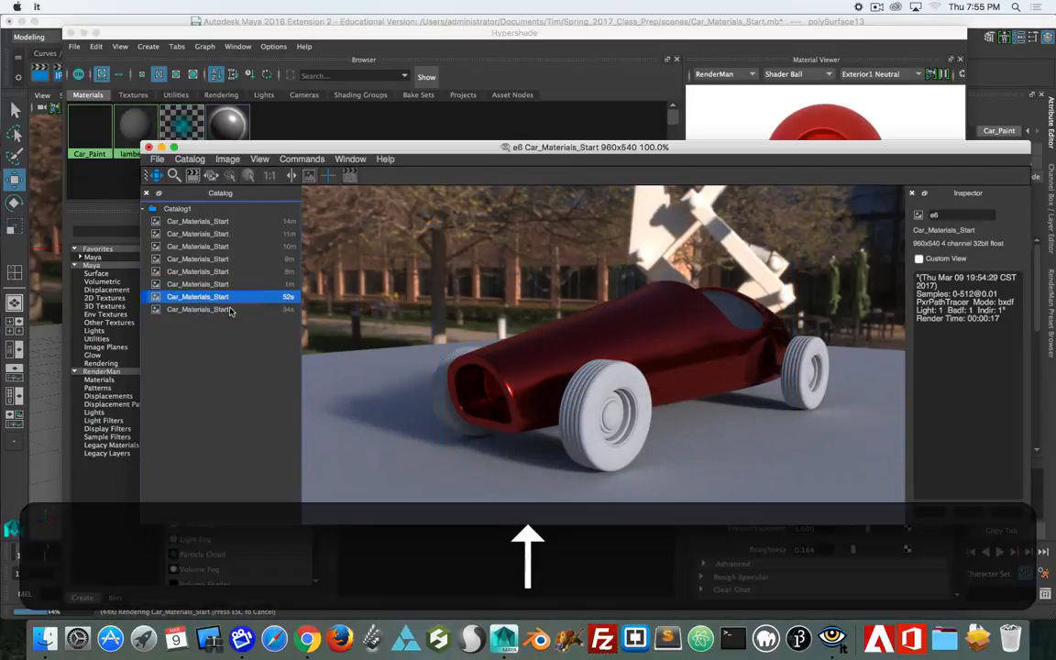
Step: Switch between the two newest red car renders in the catalog to compare how sharp their paint reflections look
key(Down)
key(Down)
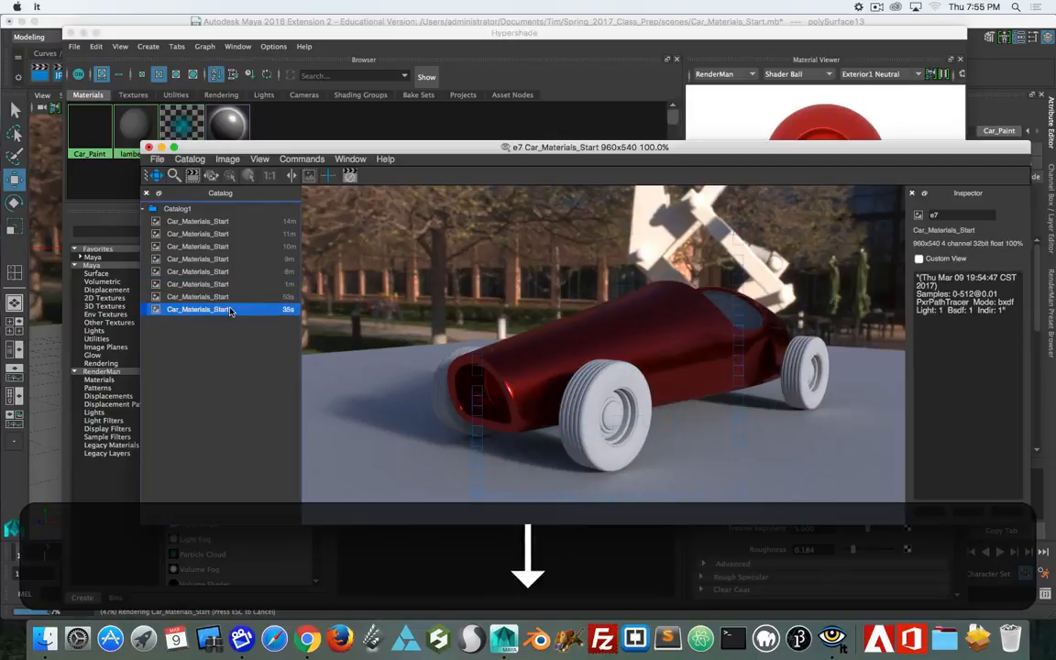
key(super+period)
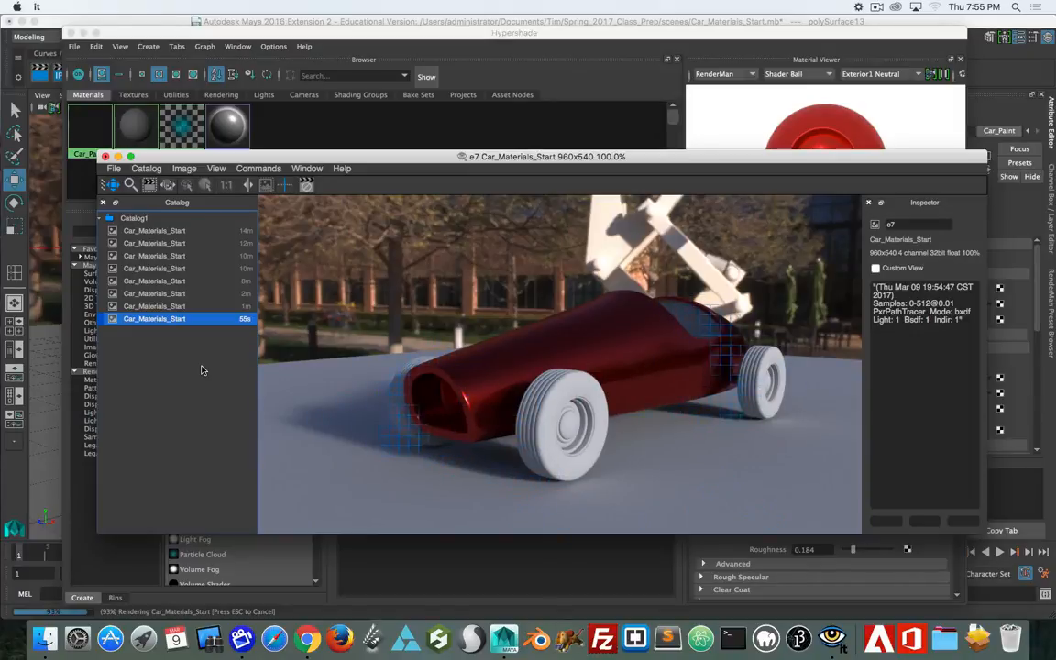
click(206, 307)
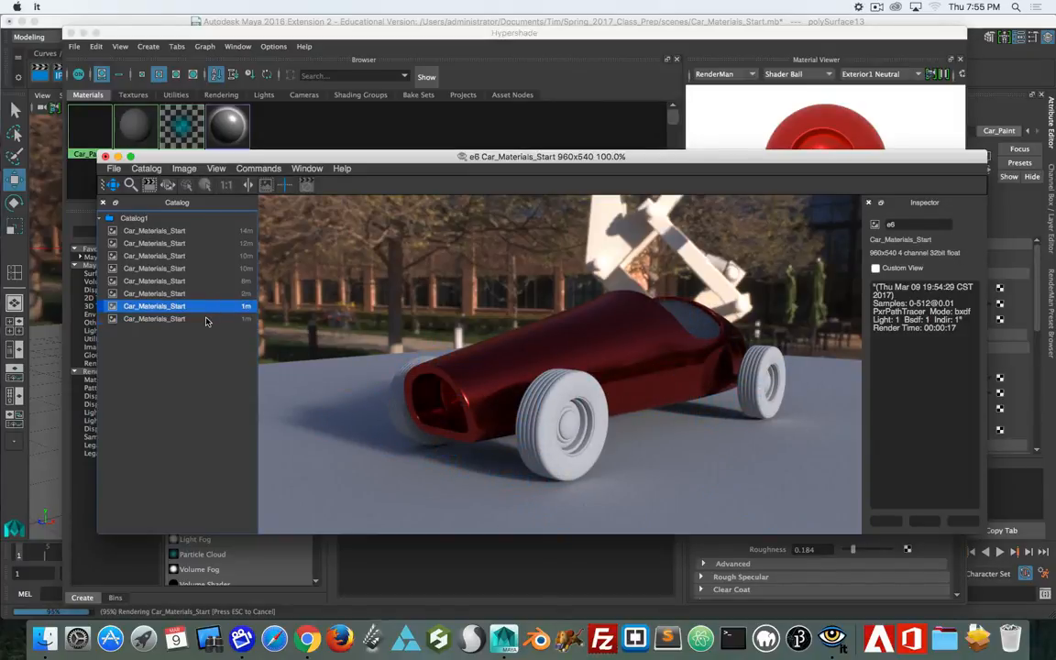
click(206, 319)
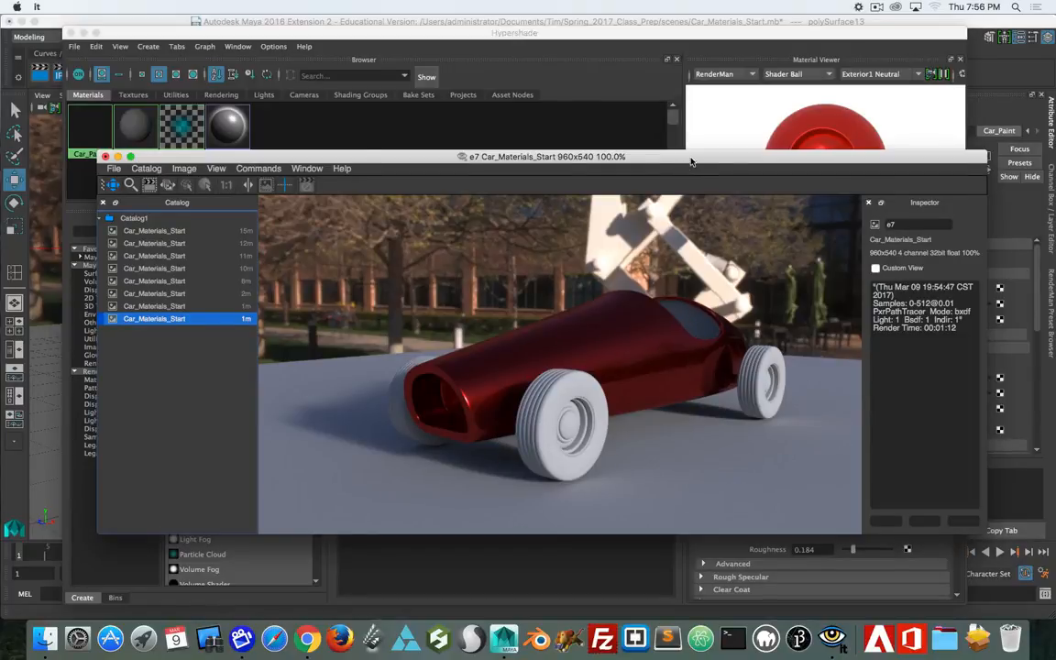
Step: Clear the render window and the Hypershade out of the way and select the car's near front wheel in a close view
drag(692, 159, 0, 147)
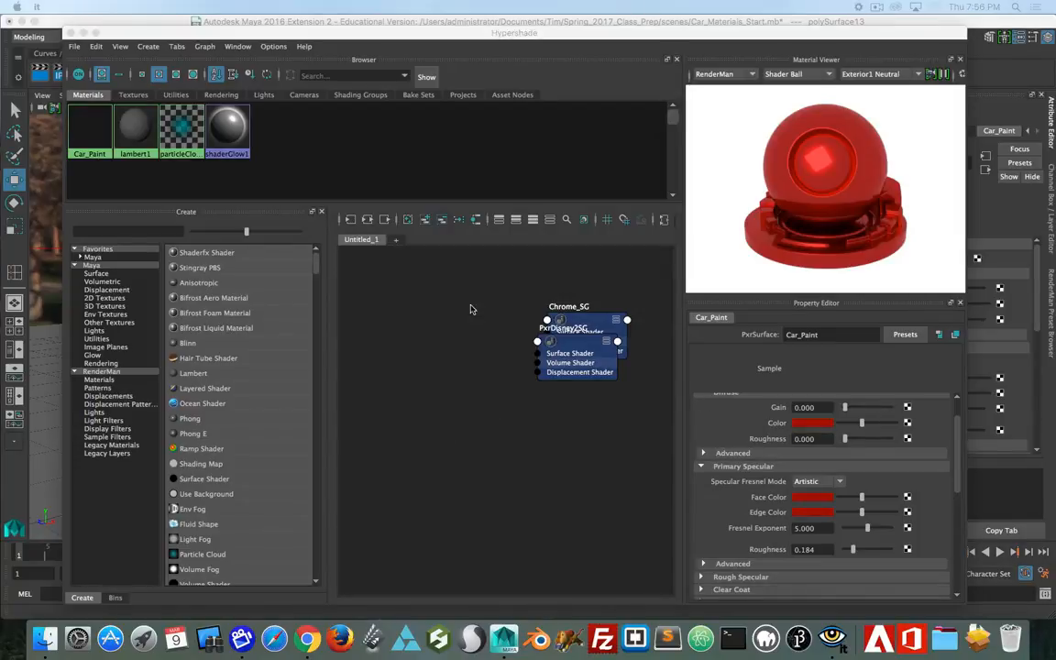
drag(123, 32, 0, 56)
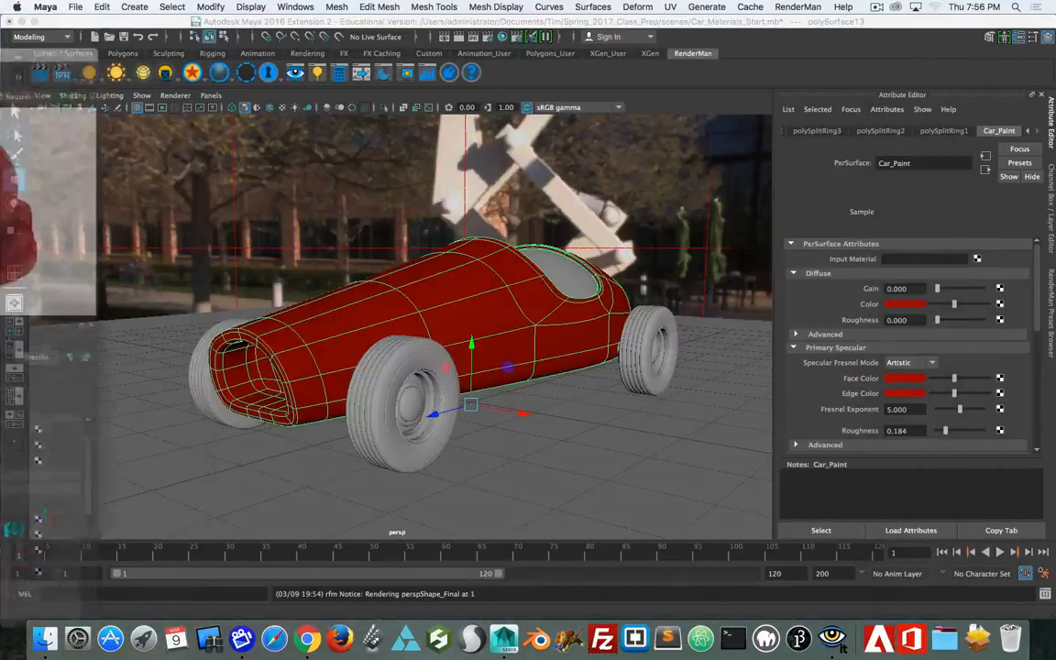
click(374, 383)
alt+drag(374, 382, 260, 323)
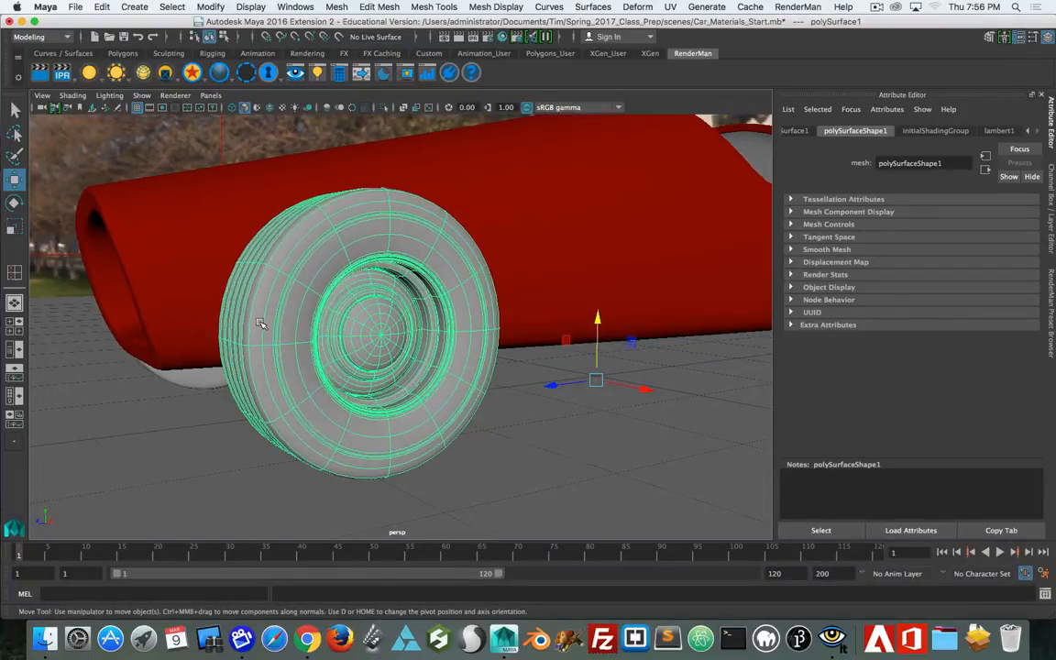
key(alt)
alt+drag(323, 353, 453, 372)
alt+drag(700, 367, 444, 346)
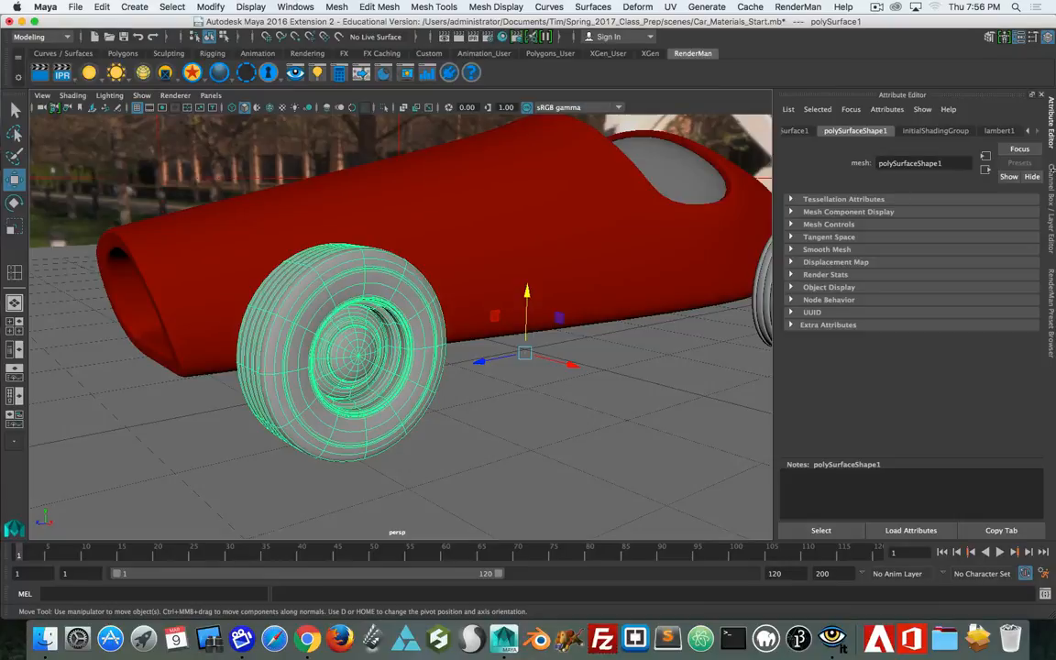
Step: Import the pure-rubber preset from the Rubber category of the RenderMan Preset Browser, assign it to the selected wheel and deselect the wheel
click(1052, 286)
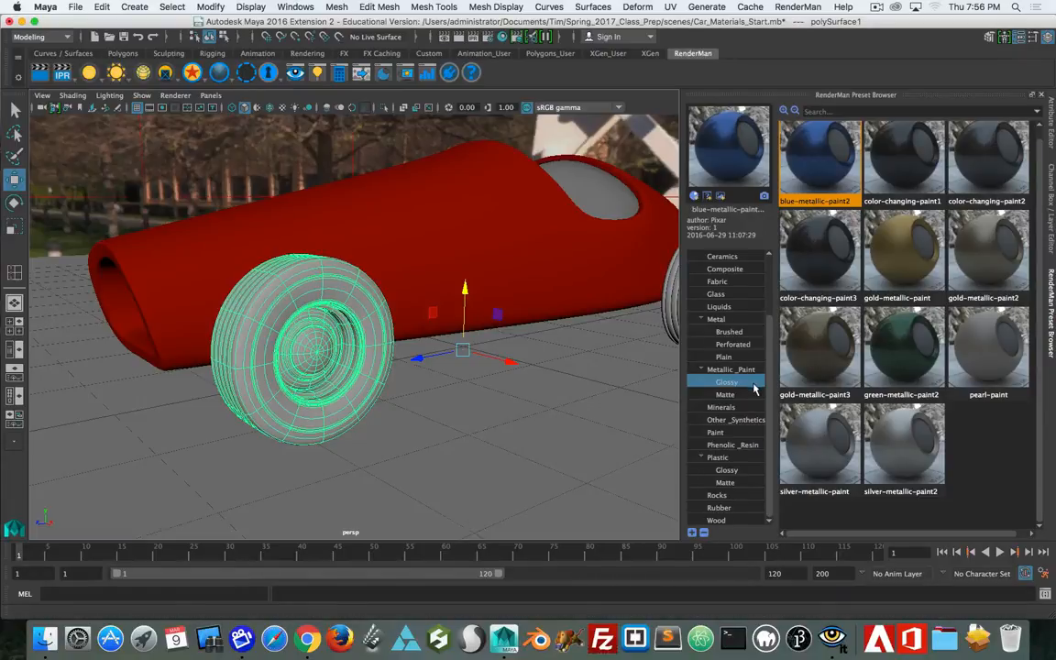
click(720, 508)
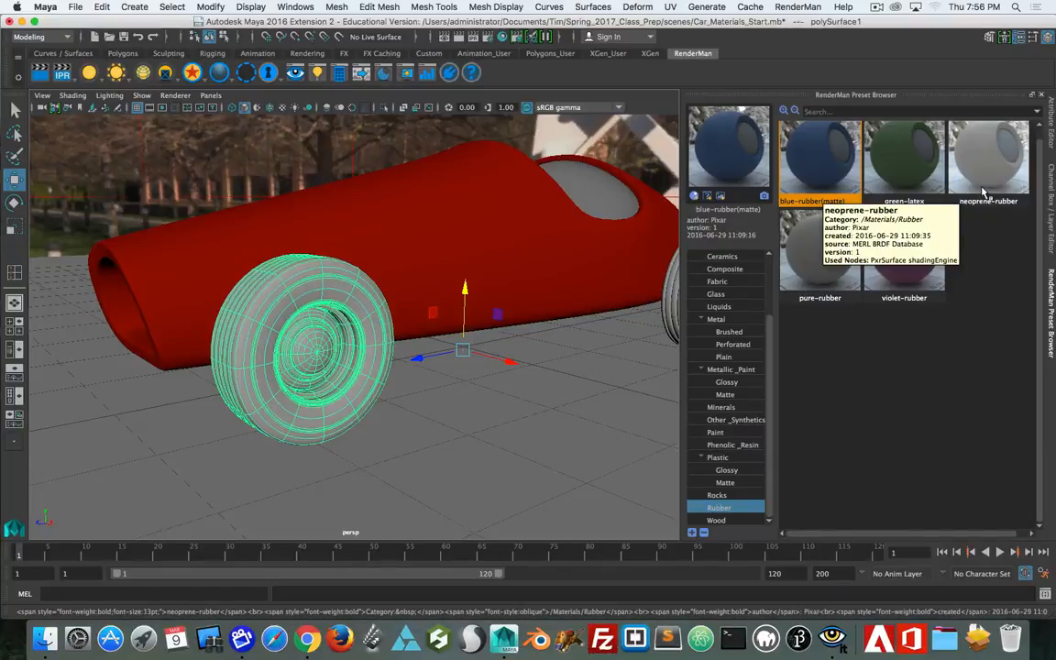
click(802, 269)
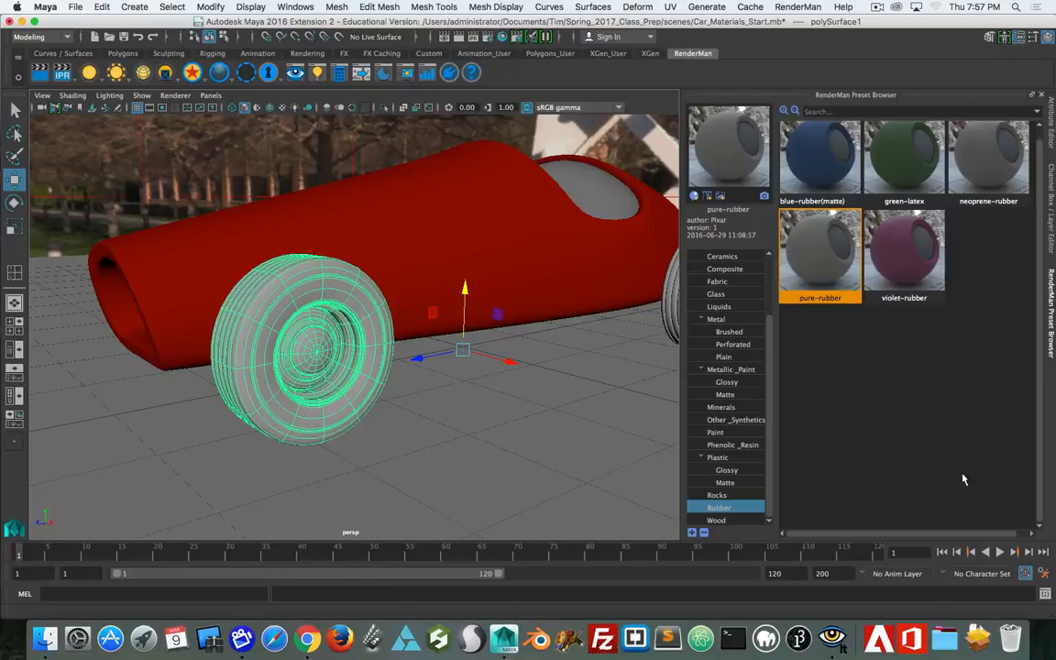
right_click(823, 264)
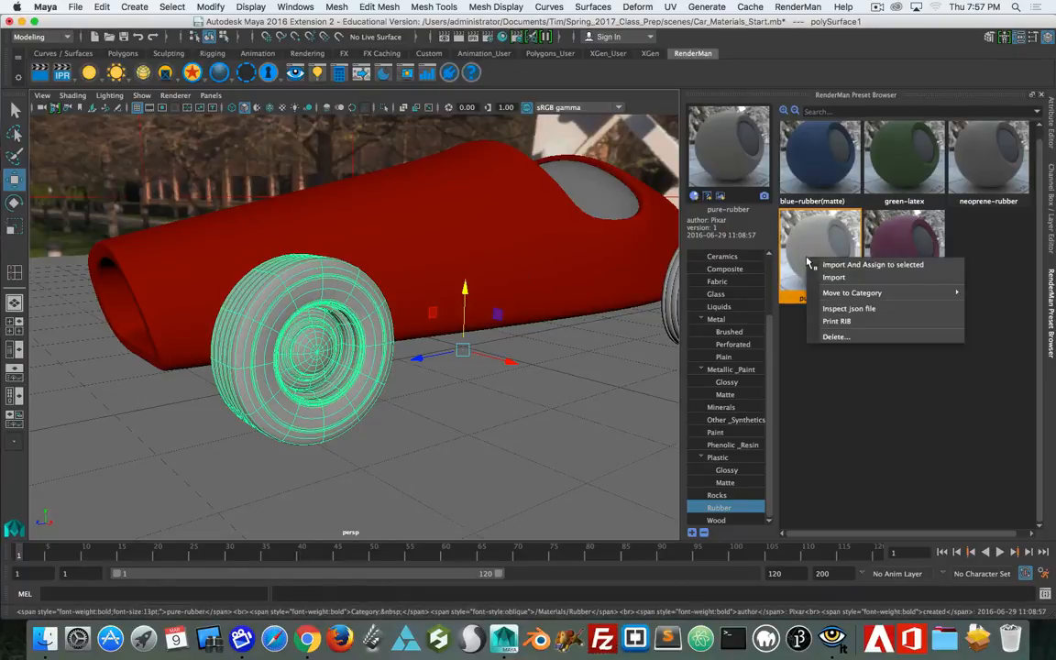
click(824, 265)
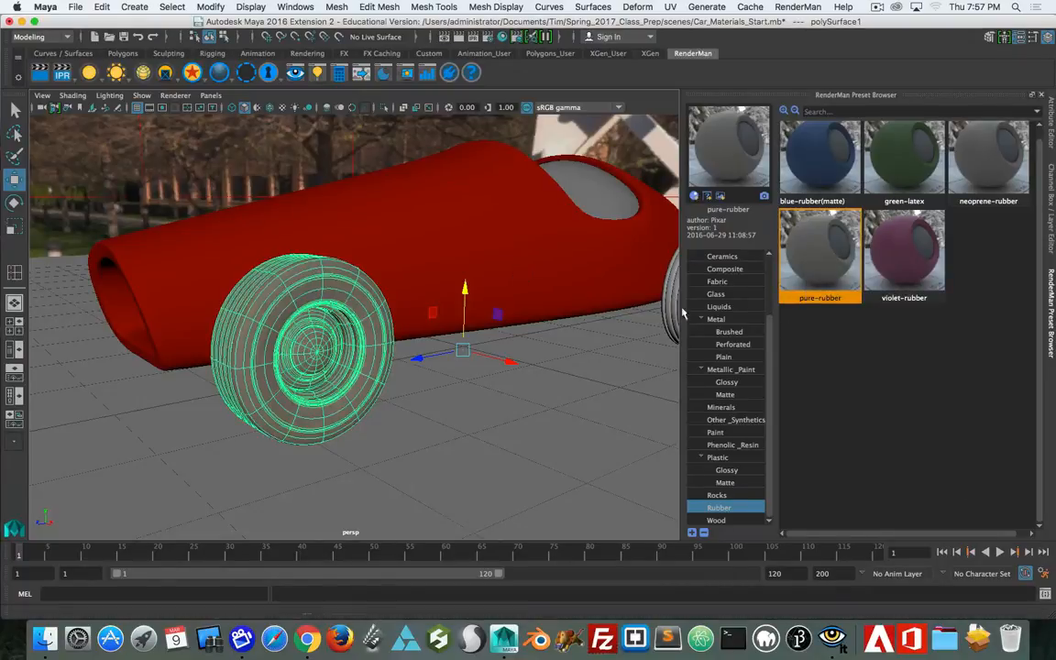
click(464, 416)
mouse_move(397, 441)
alt+mouse_down()
mouse_move(462, 431)
mouse_move(445, 447)
mouse_move(399, 445)
alt+mouse_up()
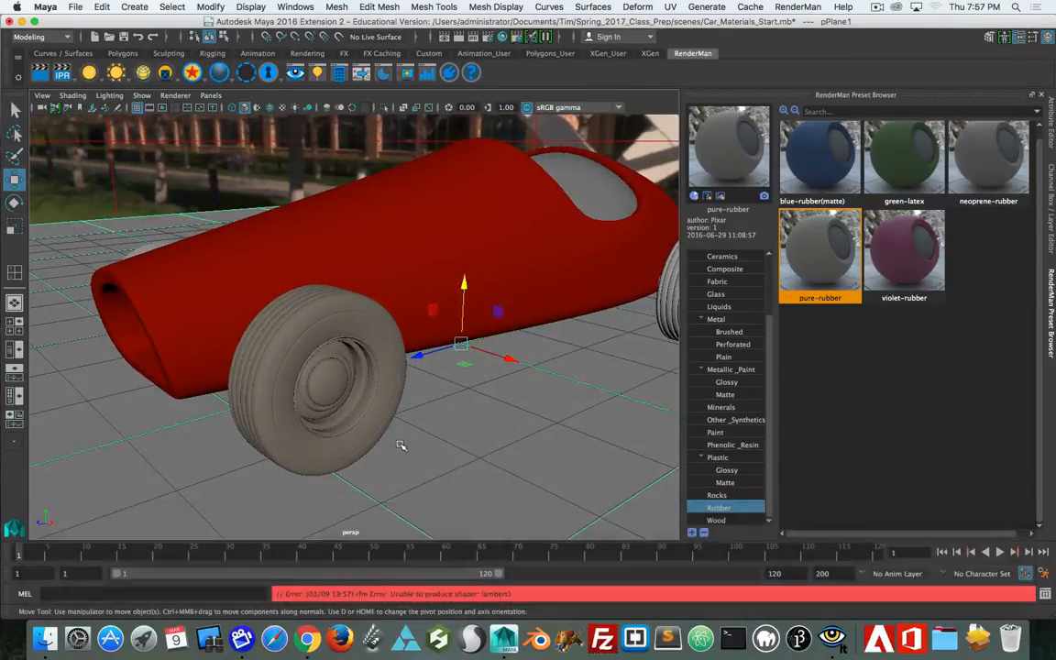
Step: Reselect the front wheel, bring the Hypershade back into view and rename the pure_rubber material as Tire_Rubber
click(314, 354)
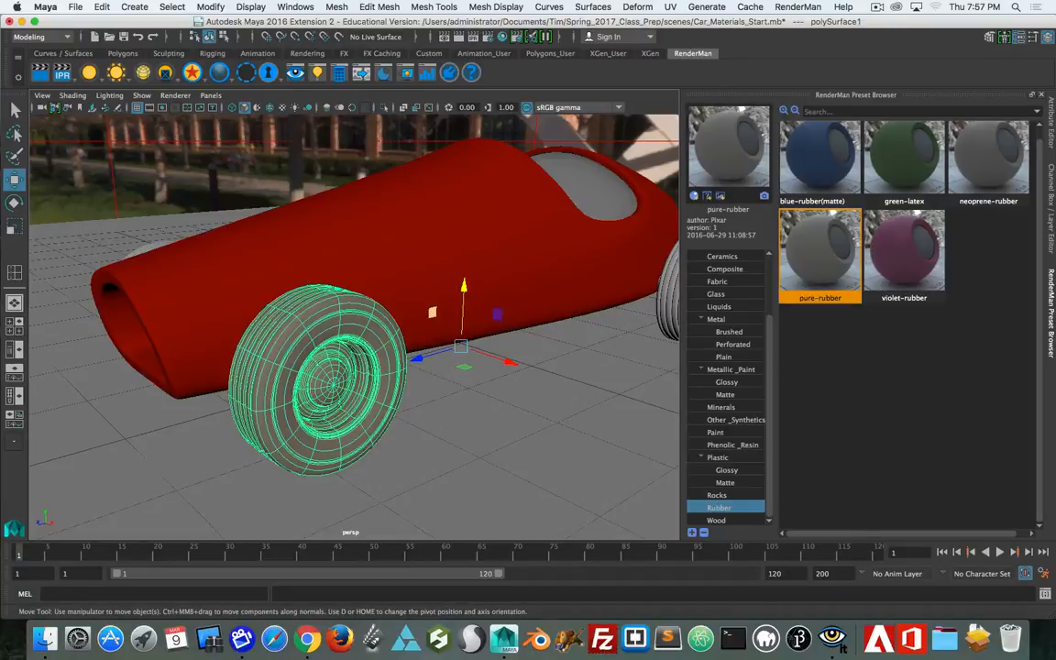
drag(0, 174, 701, 27)
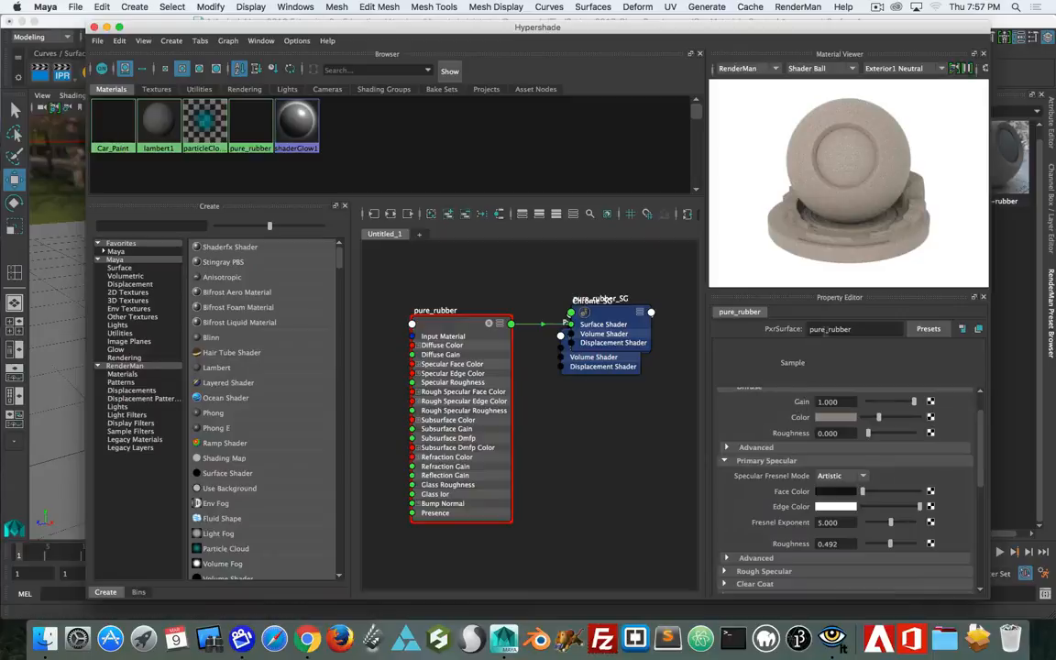
double_click(830, 329)
text(Tire)
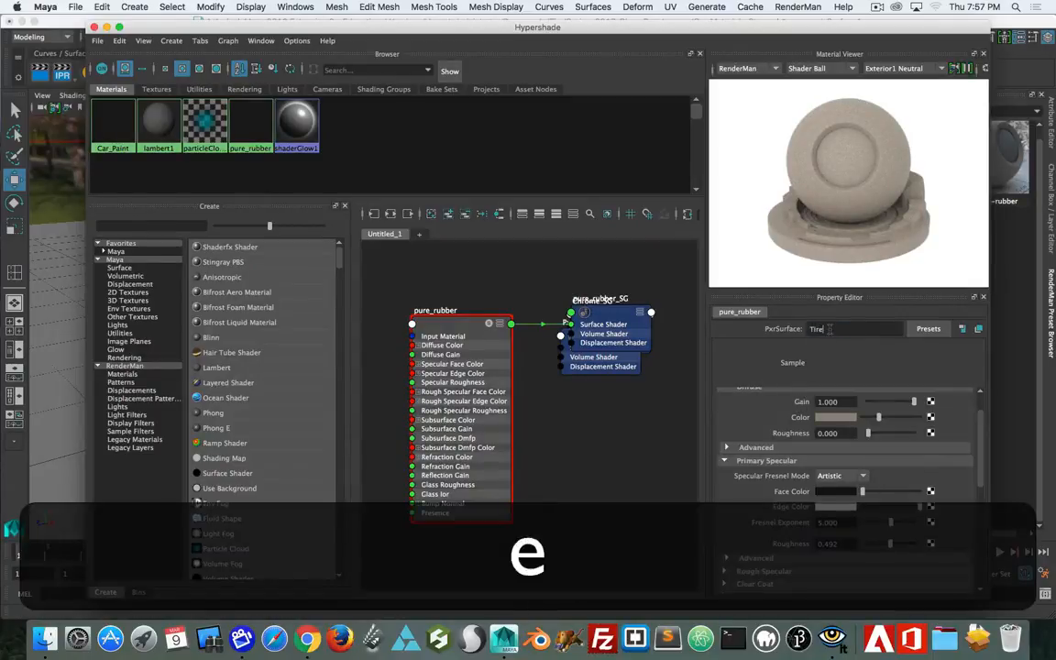
text(_)
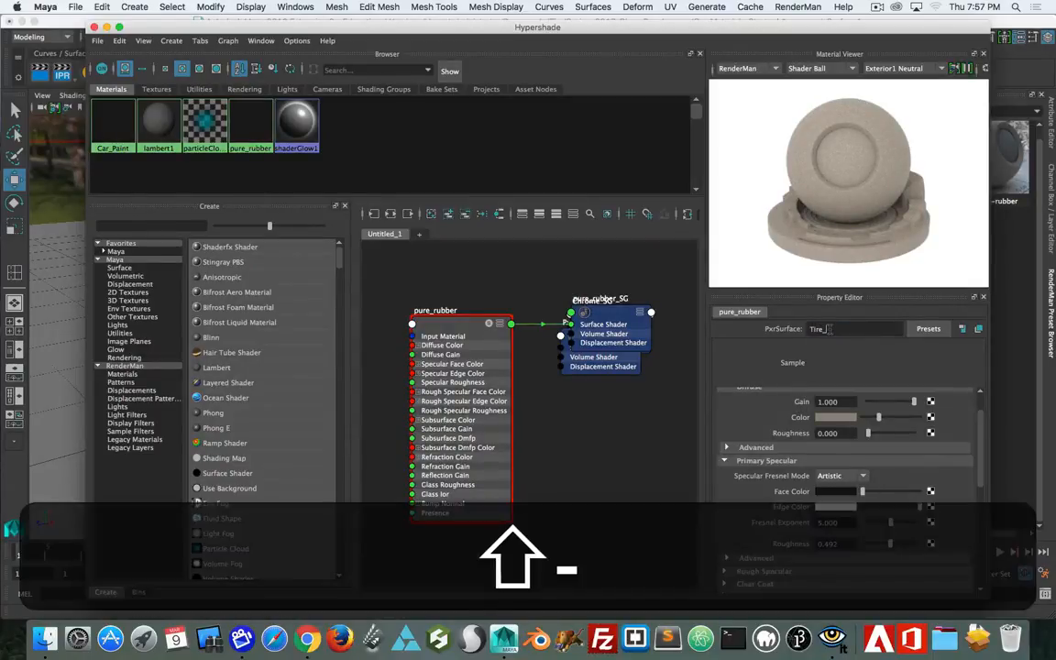
text(Rubber)
key(Return)
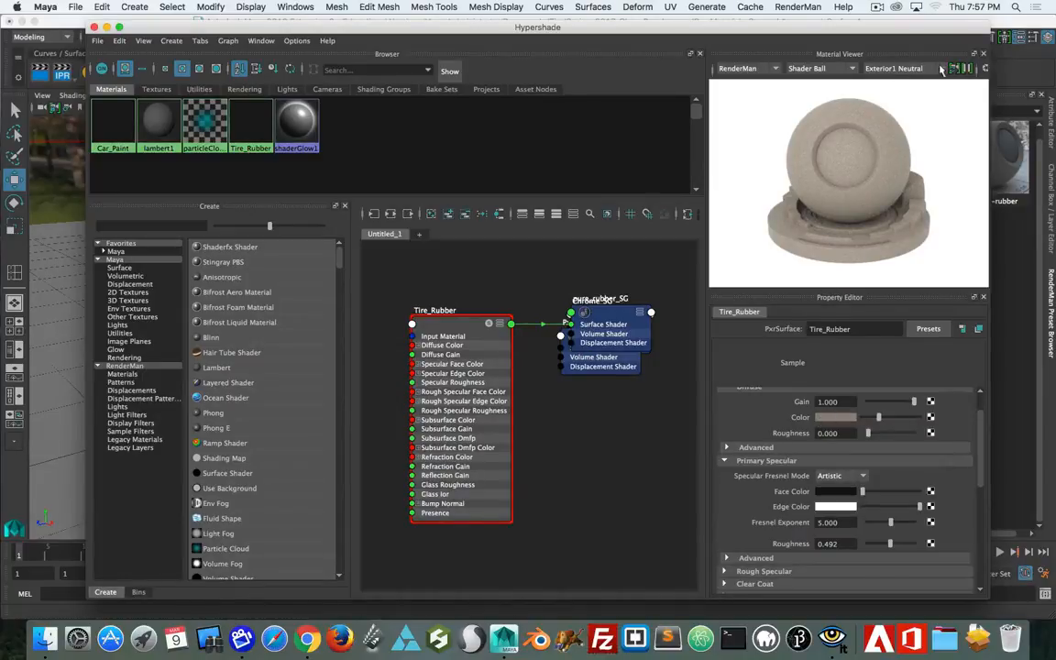
Step: Turn off the Material Viewer's environment lighting and darken Tire_Rubber's diffuse color to a nearly black, barely saturated gray
click(903, 67)
click(881, 79)
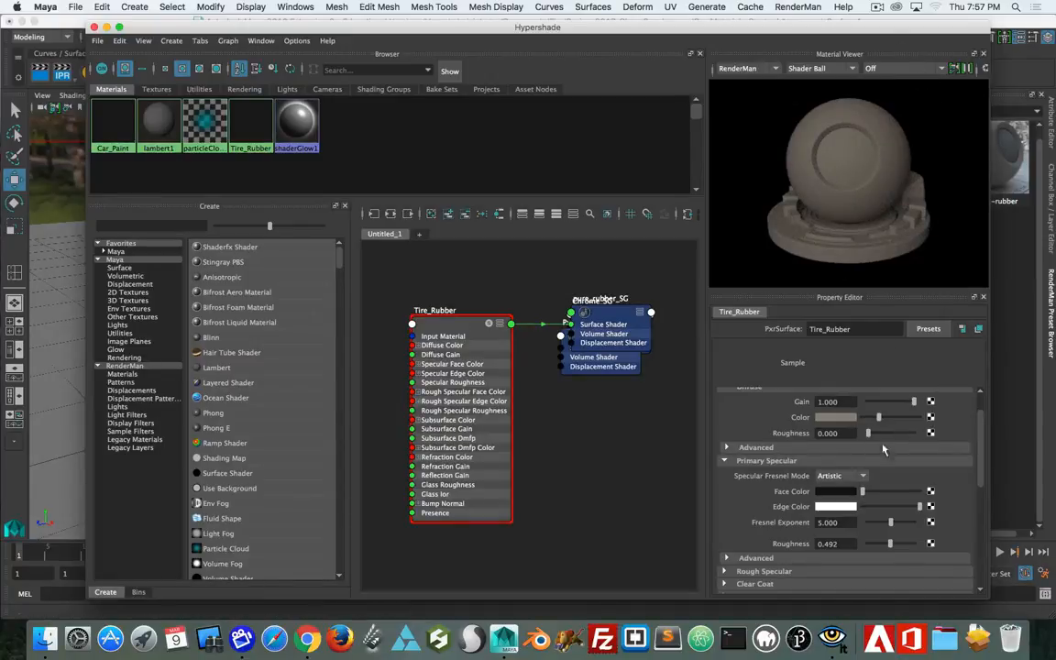
click(834, 417)
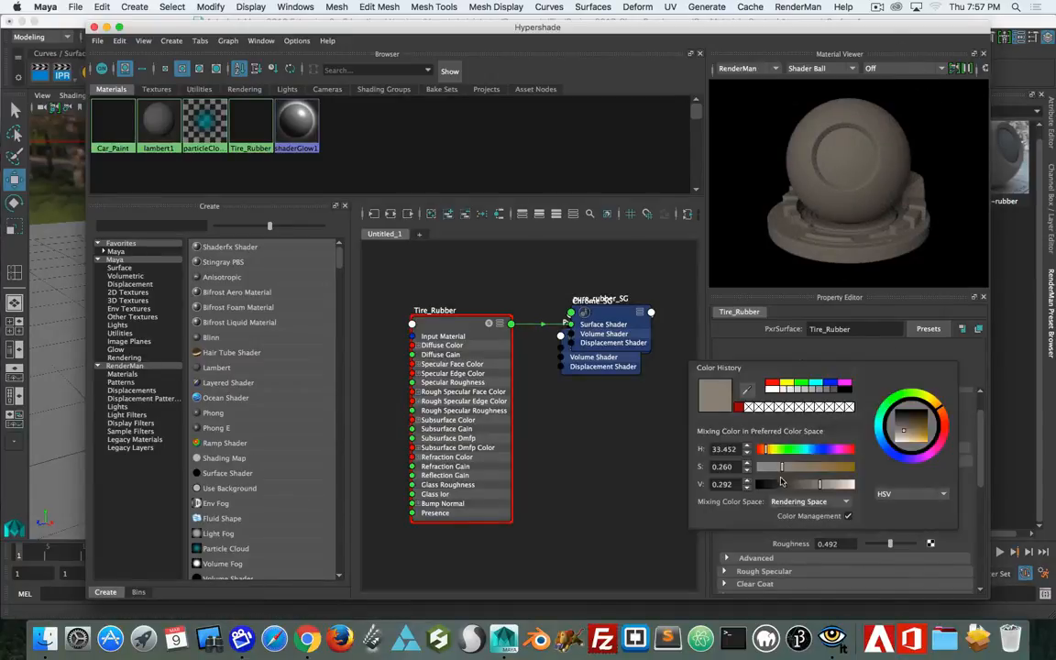
drag(781, 467, 780, 490)
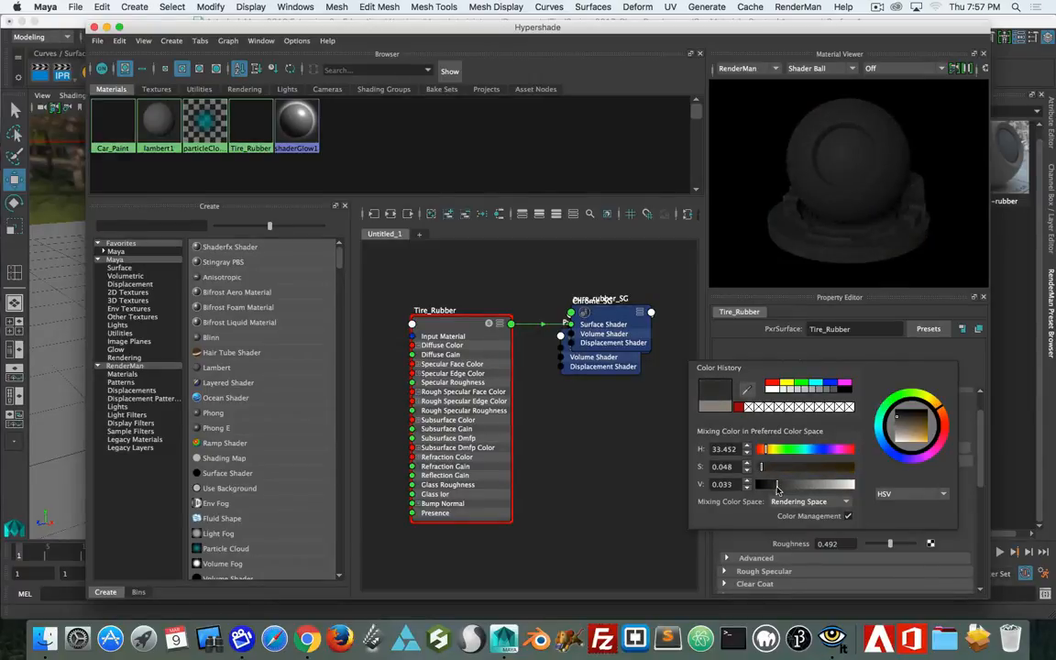
mouse_move(758, 493)
mouse_down()
mouse_move(747, 495)
mouse_move(934, 486)
mouse_move(776, 492)
mouse_up()
drag(776, 491, 776, 492)
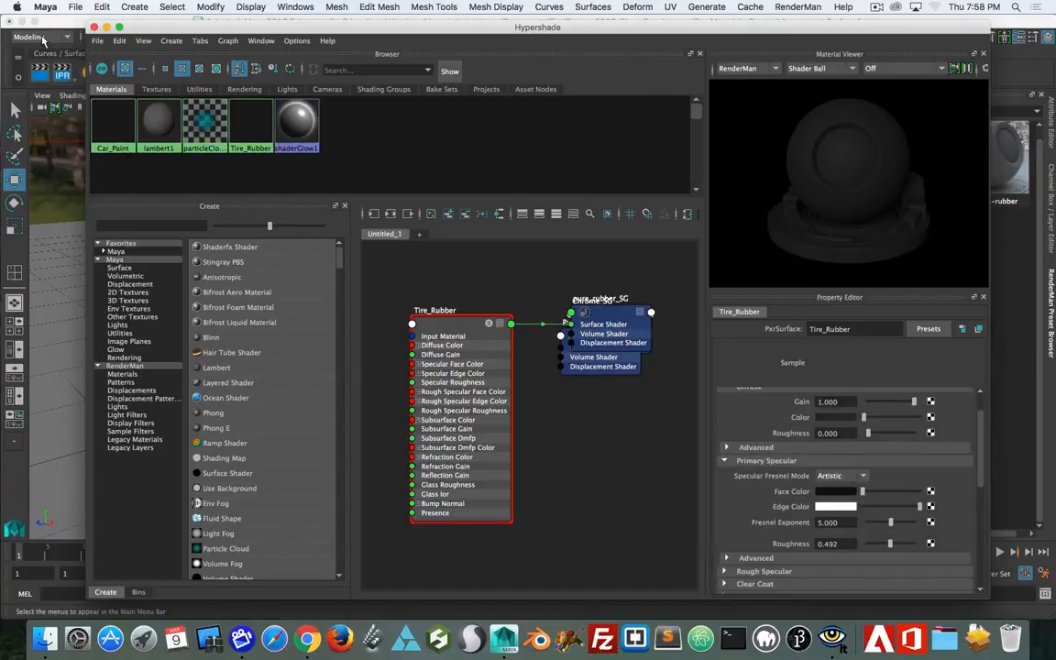
Step: Close the Hypershade, bring the RenderMan render window back into view and render the car with the dark tire
click(93, 28)
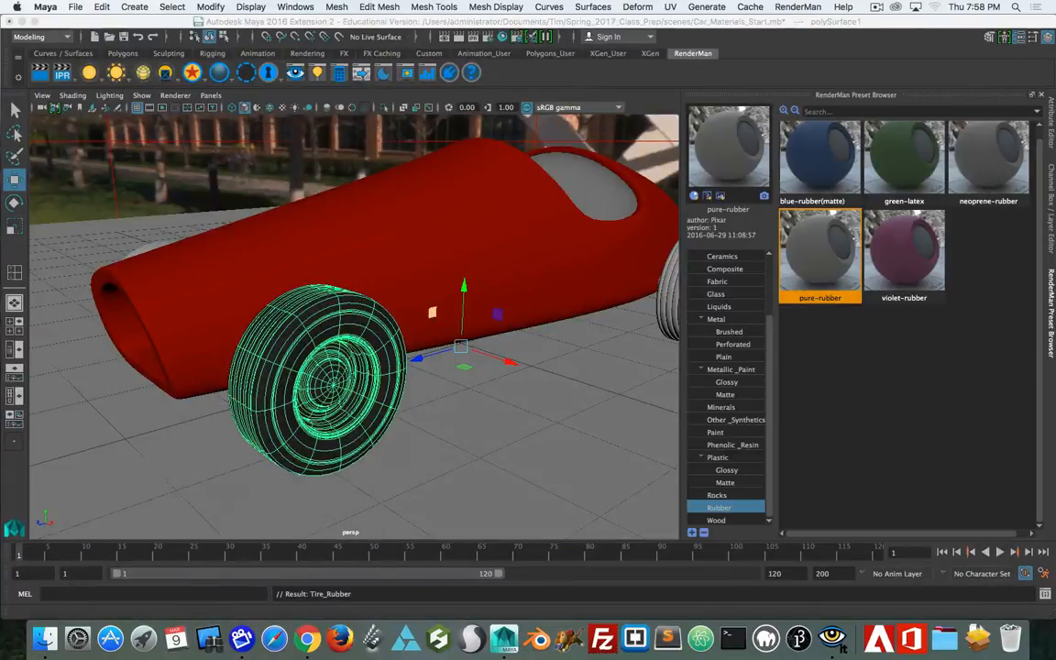
drag(0, 269, 293, 146)
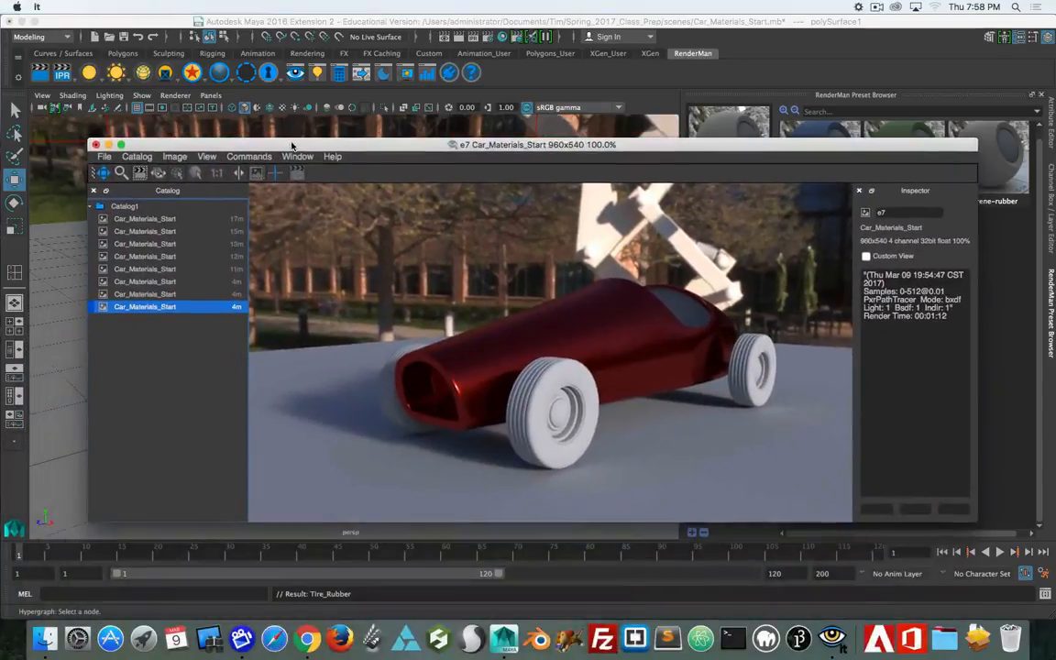
key(r)
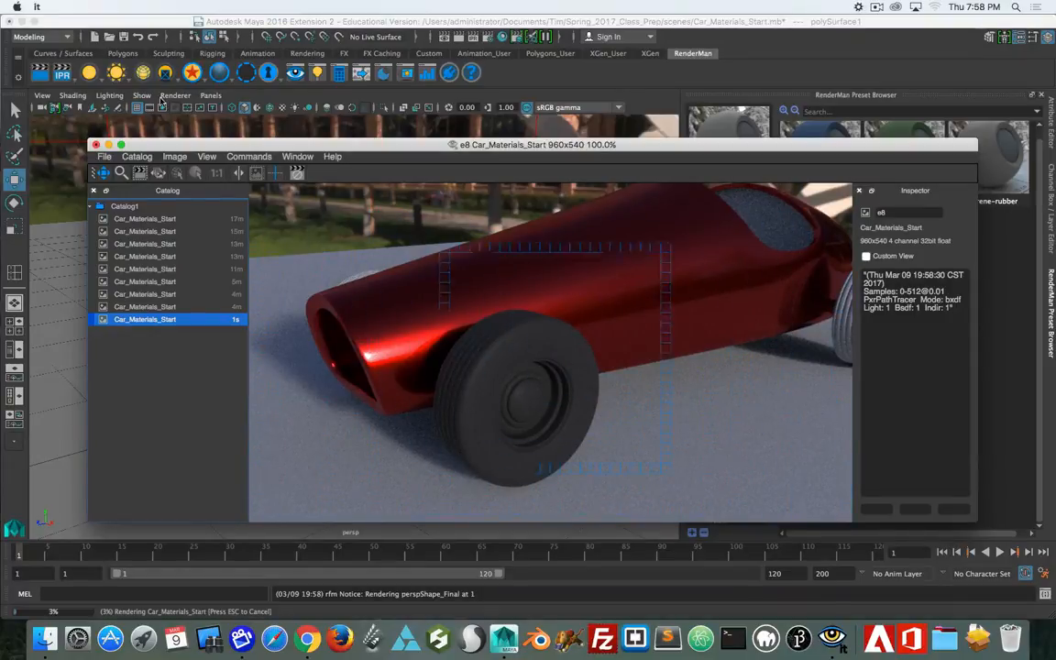
click(176, 157)
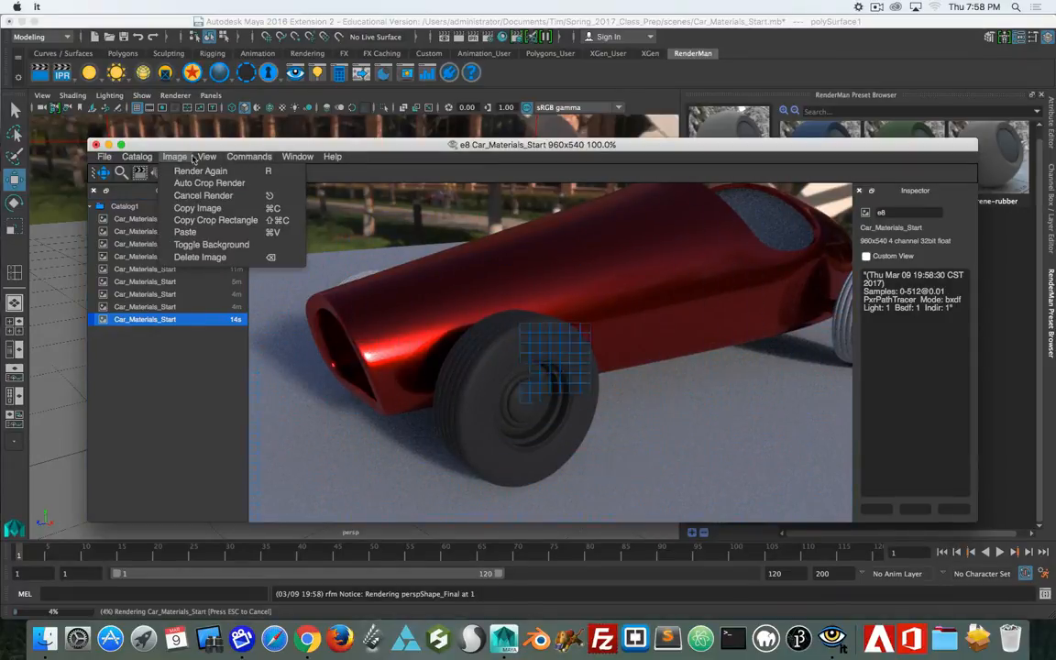
mouse_move(296, 157)
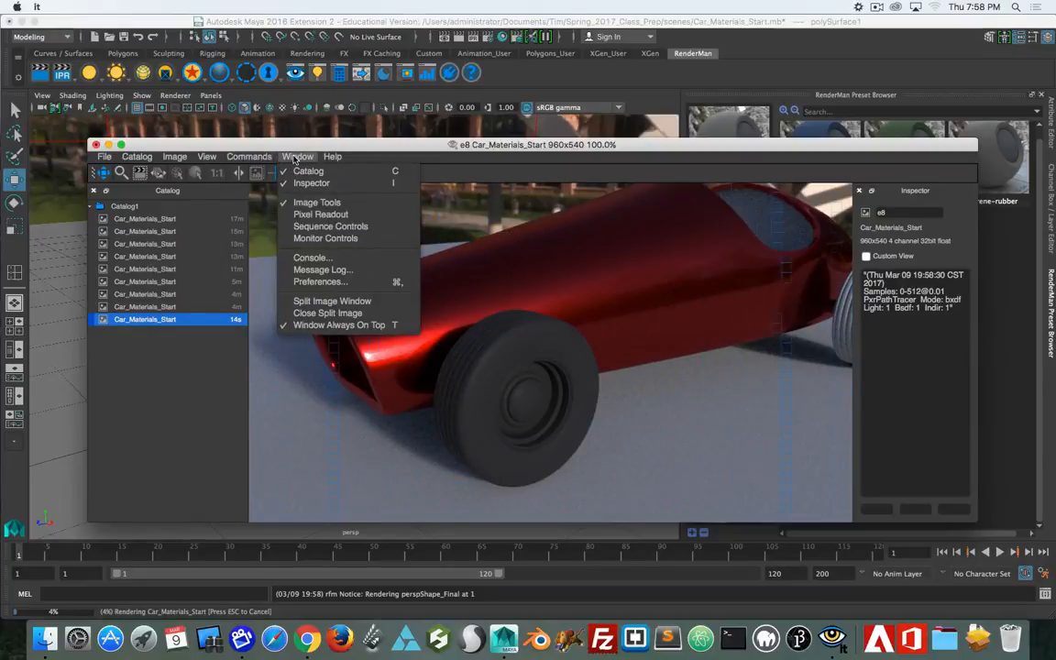
mouse_move(204, 156)
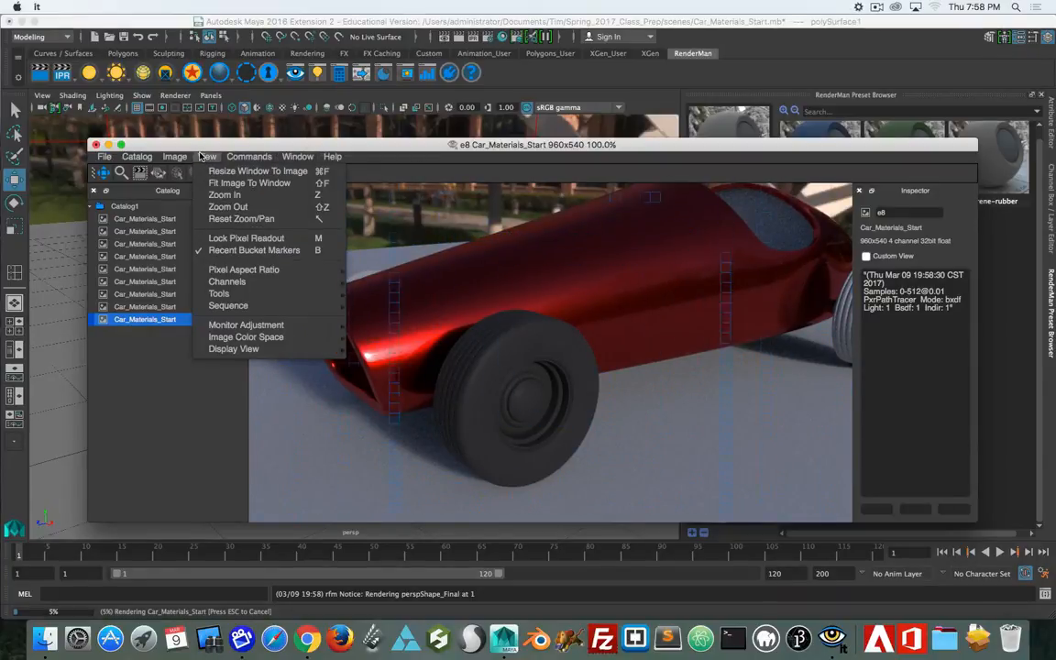
click(356, 150)
Step: Open the Render Settings, move the render window clear of them and set the image size preset to 640x480
click(491, 37)
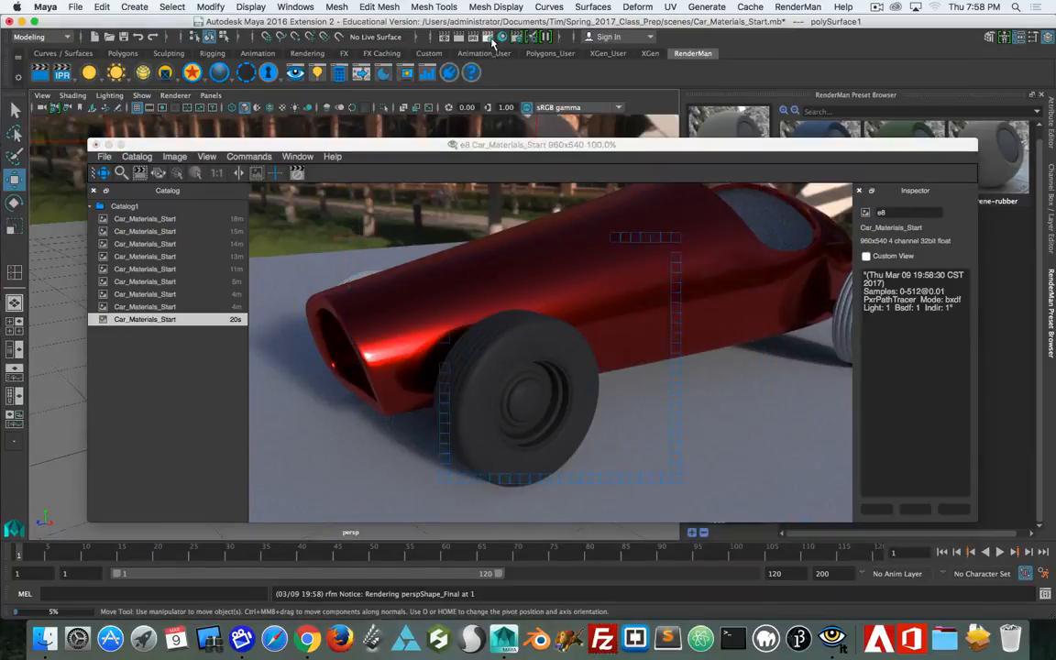
drag(483, 99, 142, 45)
drag(223, 145, 175, 483)
drag(197, 45, 387, 32)
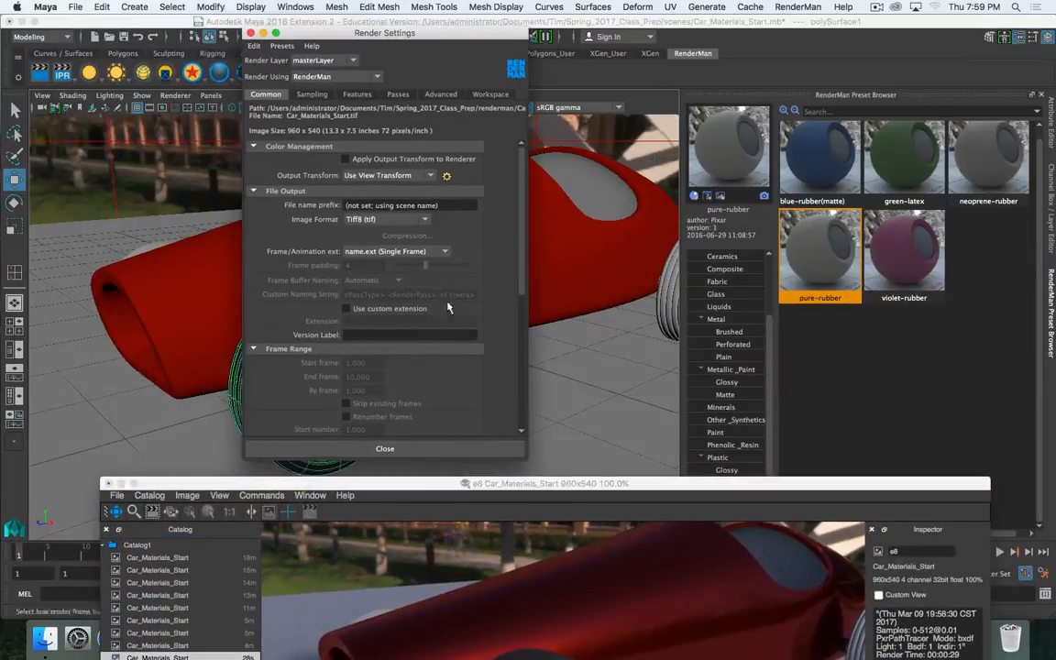
scroll(262, 258, down, 6)
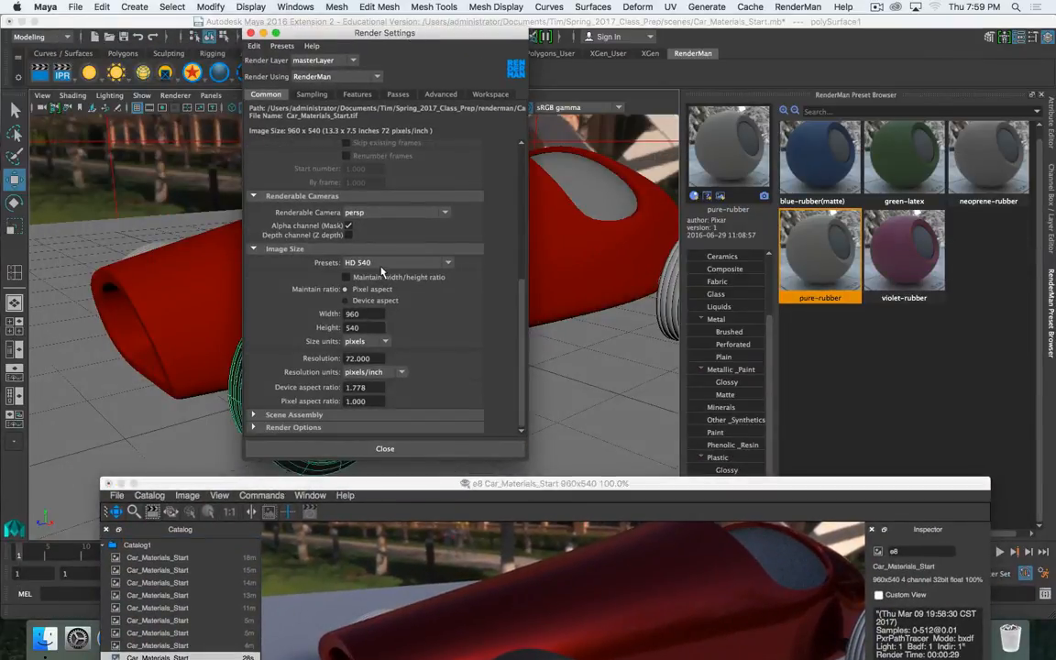
click(408, 262)
scroll(404, 299, down, 5)
scroll(403, 299, up, 5)
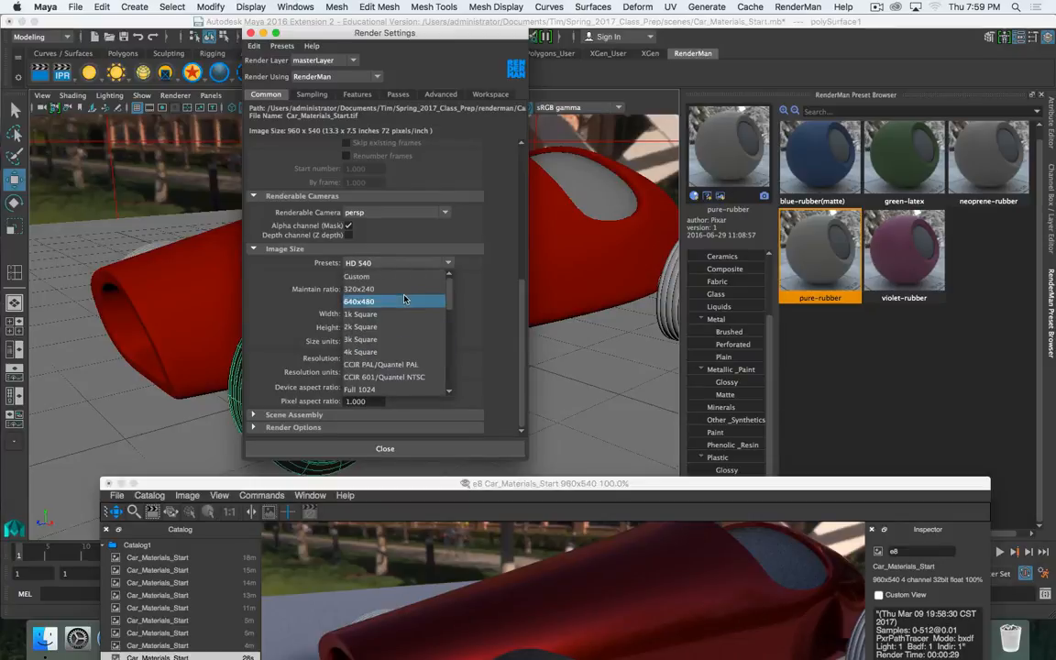
click(405, 302)
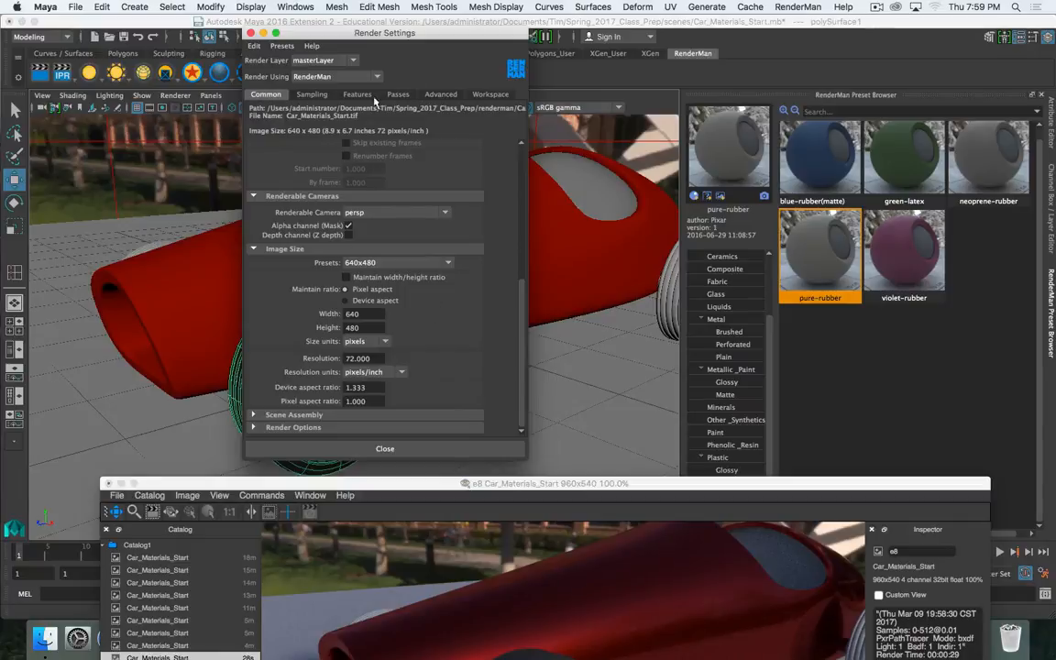
Step: Set the final render's maximum samples to 128 in the sampling settings
click(321, 96)
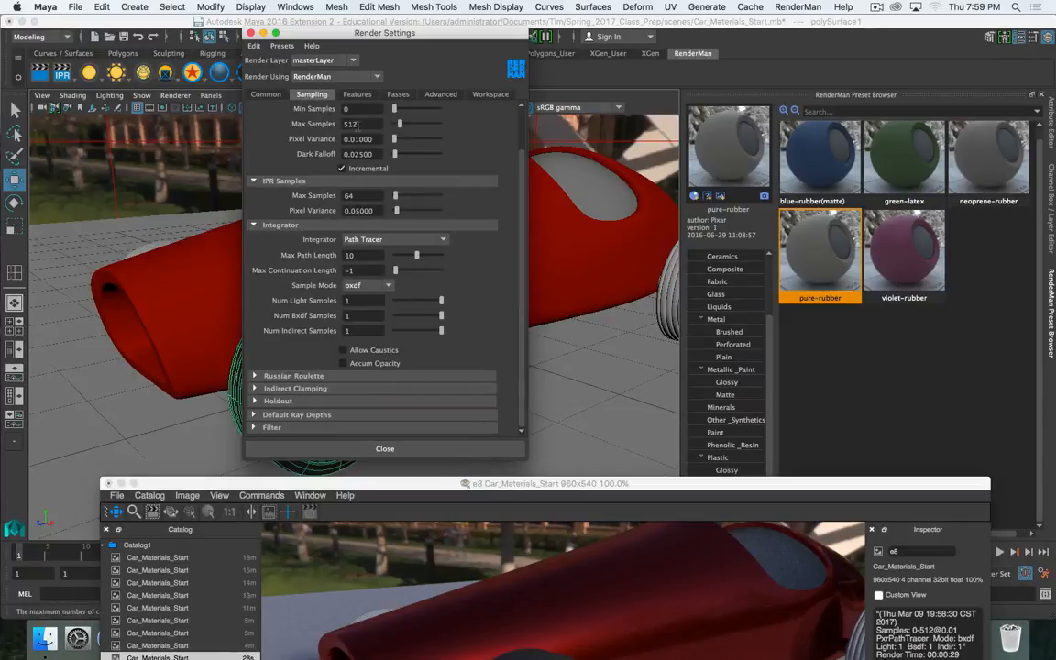
text(128)
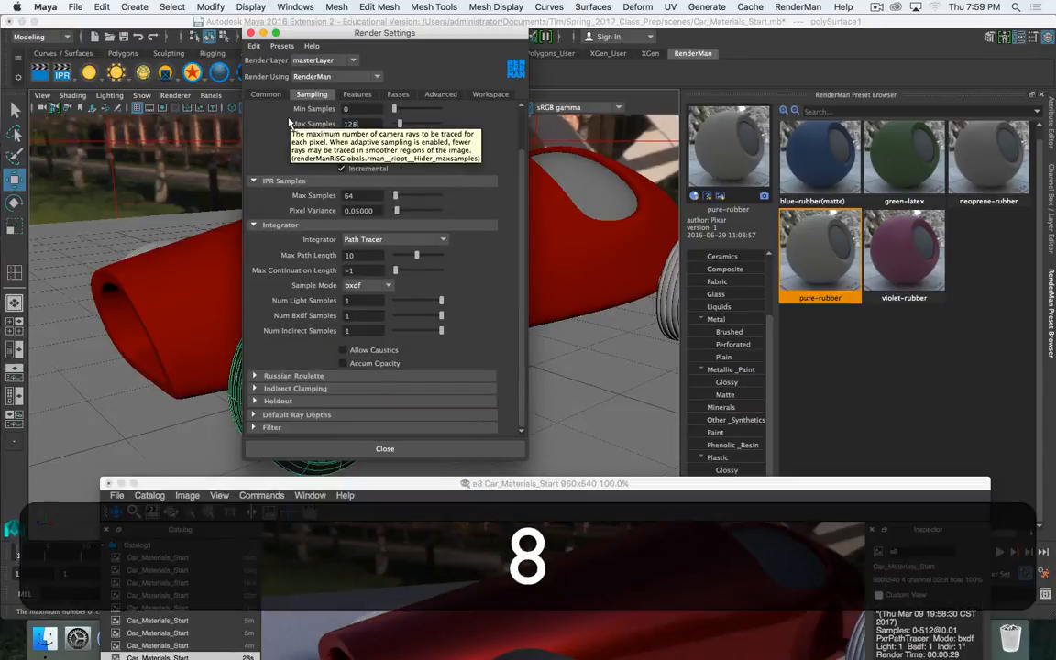
key(Return)
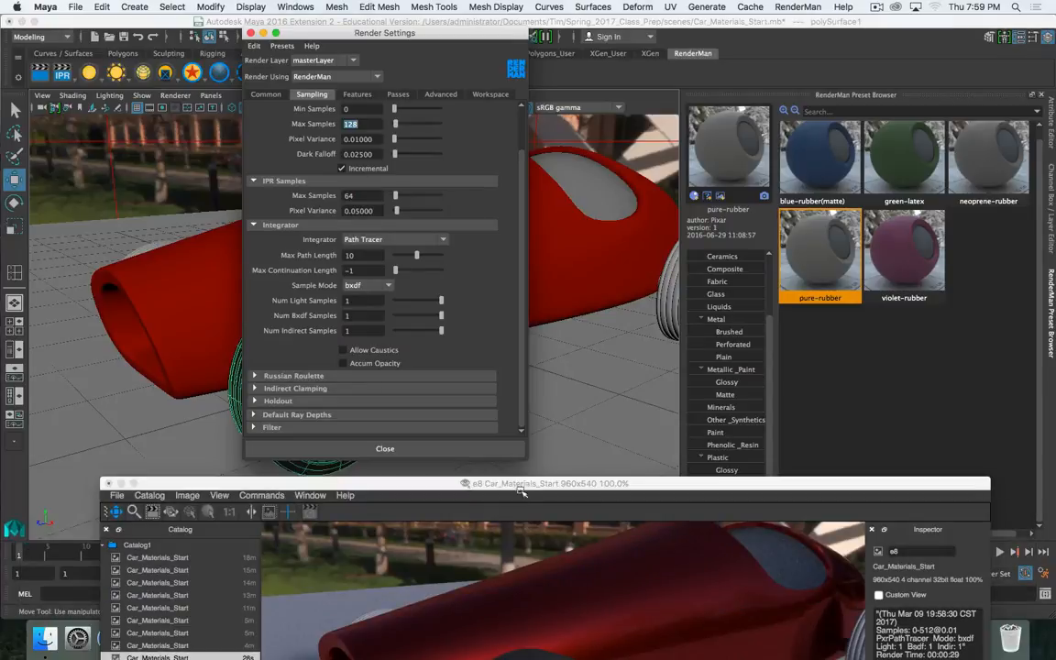
Step: Bring the render window back into view, render the car again and fit the window to the image
drag(520, 493, 549, 145)
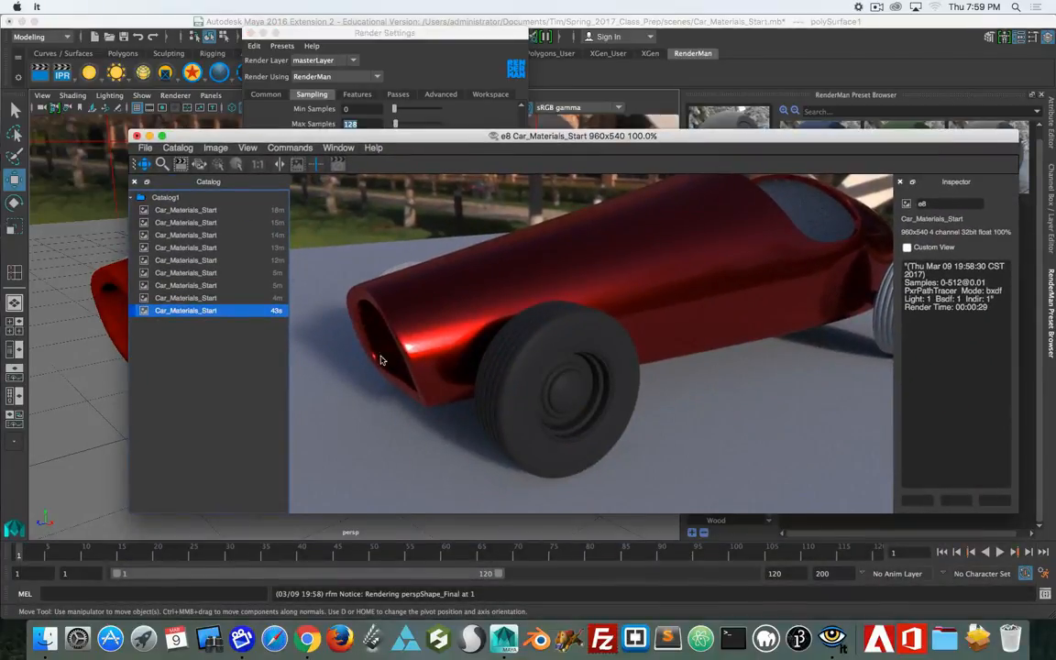
key(r)
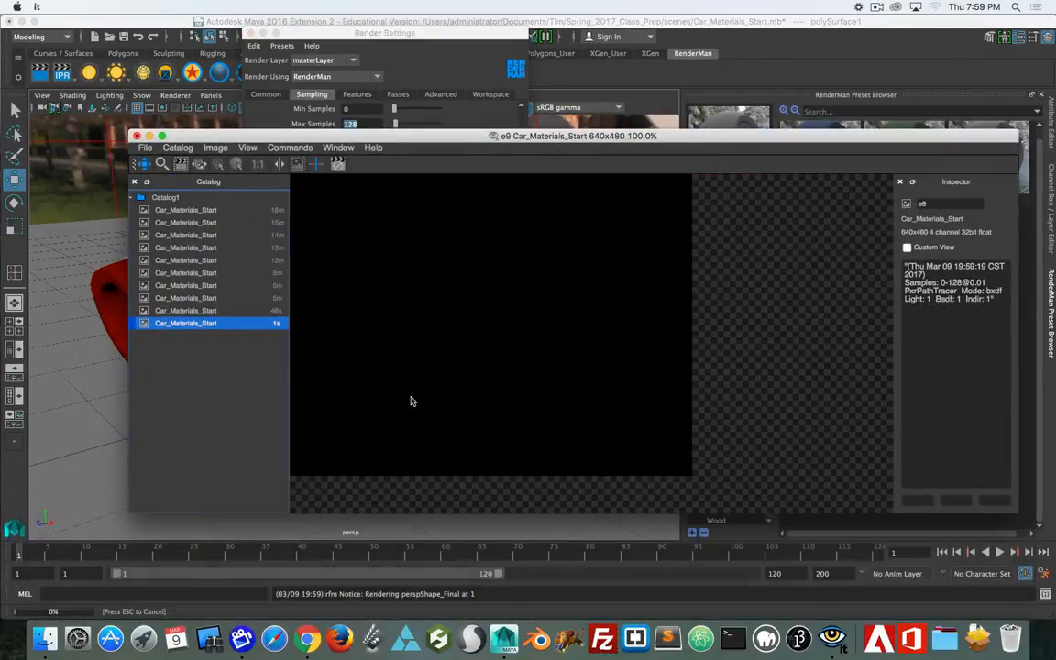
click(342, 148)
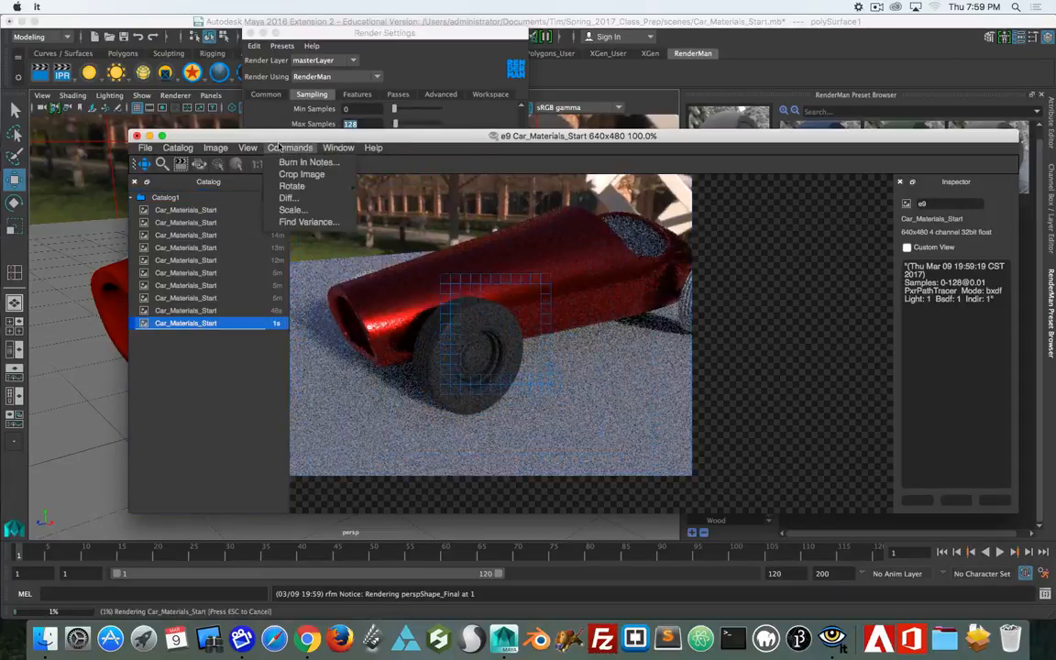
click(298, 163)
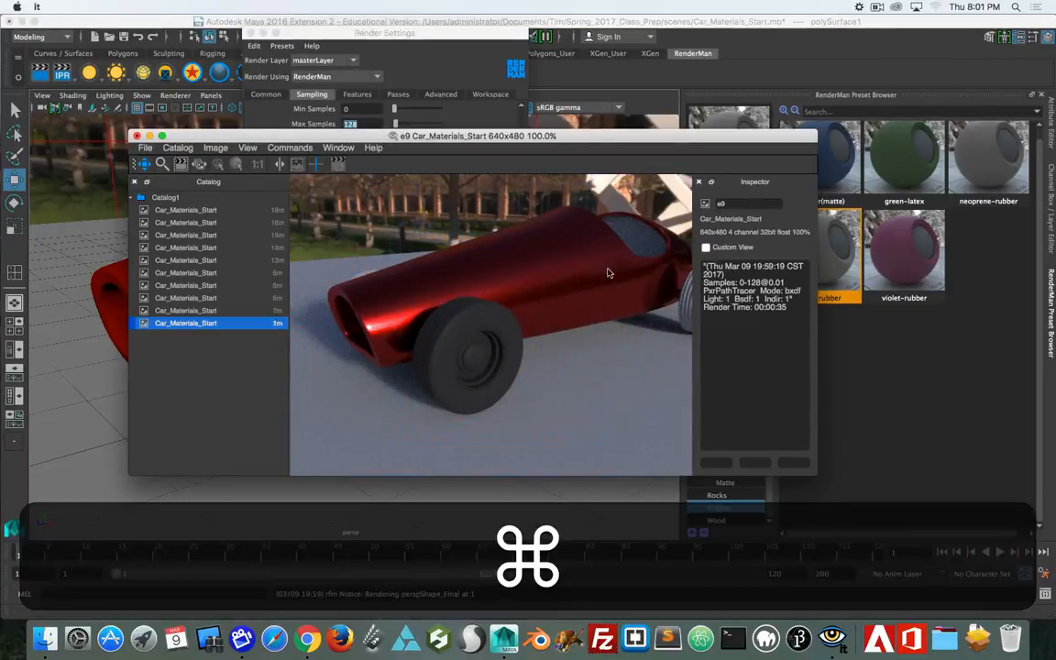
key(super+period)
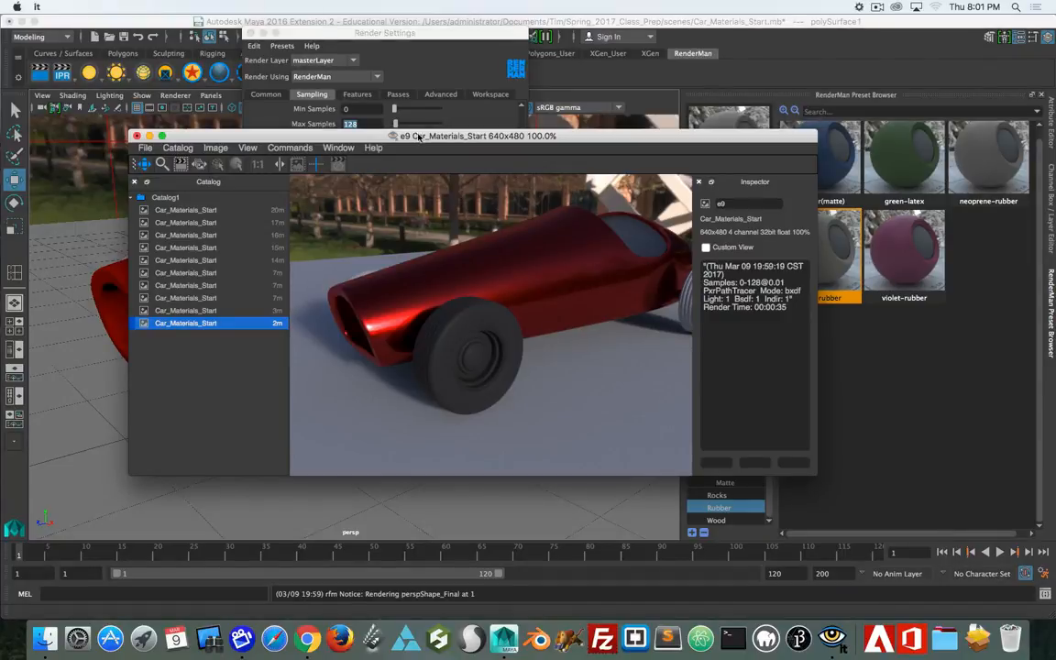
Step: Move the render window aside, close the Render Settings and switch the front wheel to face selection
drag(419, 136, 0, 115)
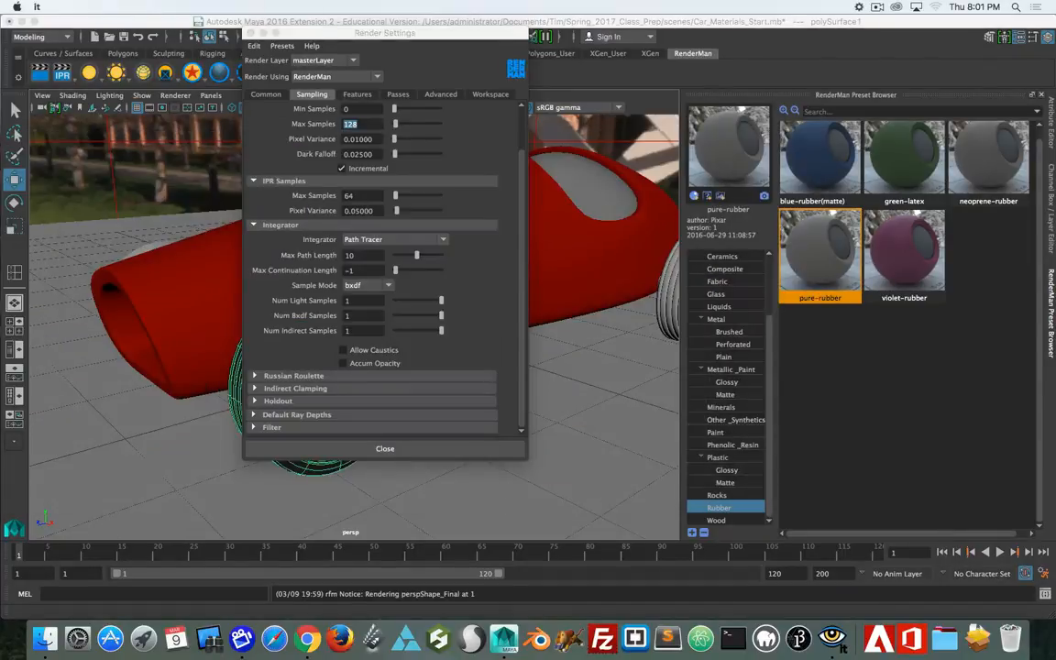
click(249, 34)
alt+drag(285, 338, 321, 352)
scroll(314, 330, up, 10)
scroll(312, 330, down, 4)
right_click(266, 269)
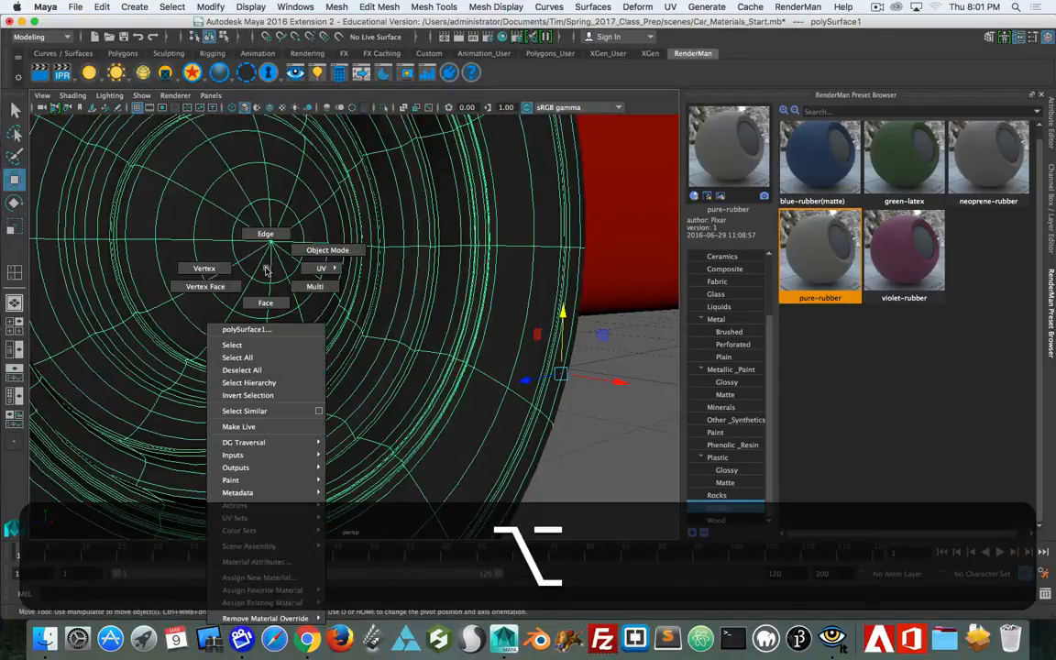
right_drag(266, 269, 267, 305)
scroll(269, 304, down, 10)
scroll(301, 308, up, 5)
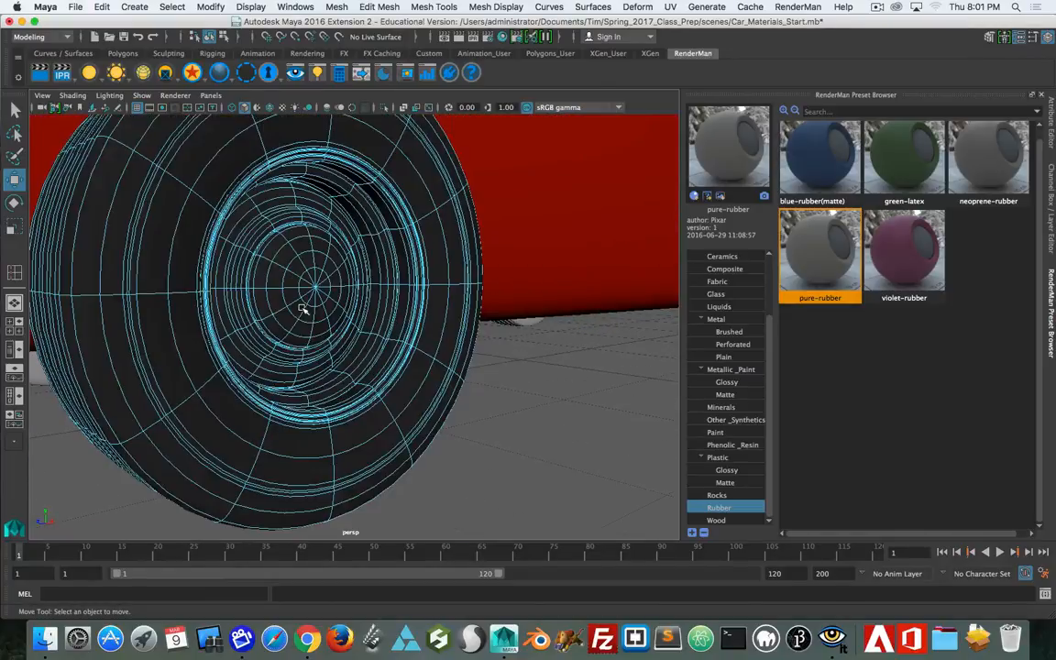
mouse_move(303, 310)
alt+mouse_down()
mouse_move(389, 294)
mouse_move(316, 293)
alt+mouse_up()
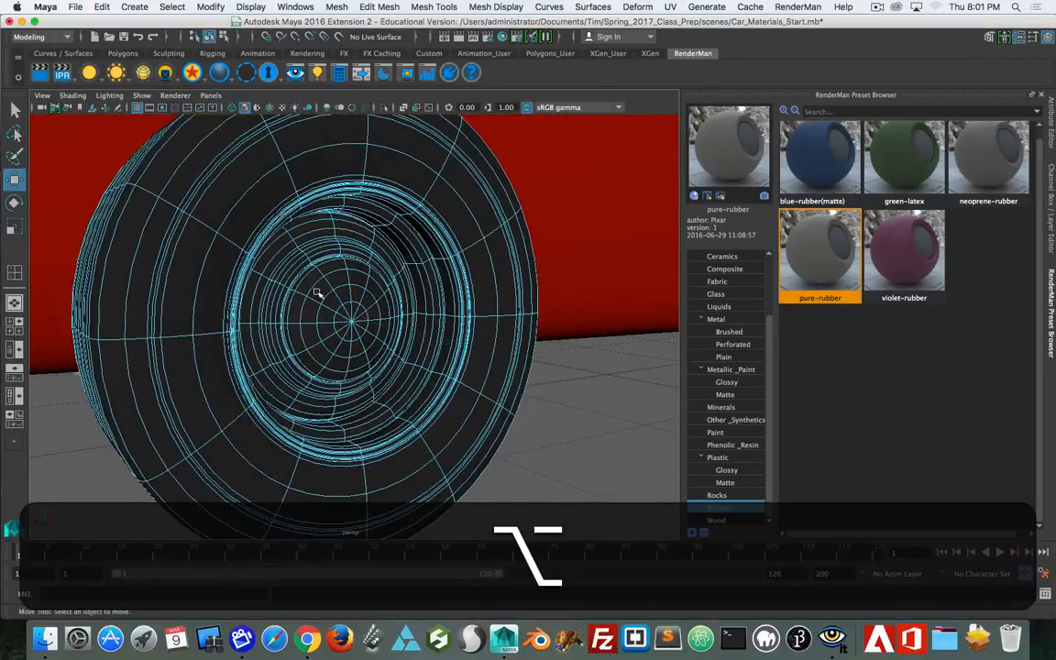
Step: Select the full ring of faces around the center of the front wheel's hub and switch to the Select Tool
click(319, 292)
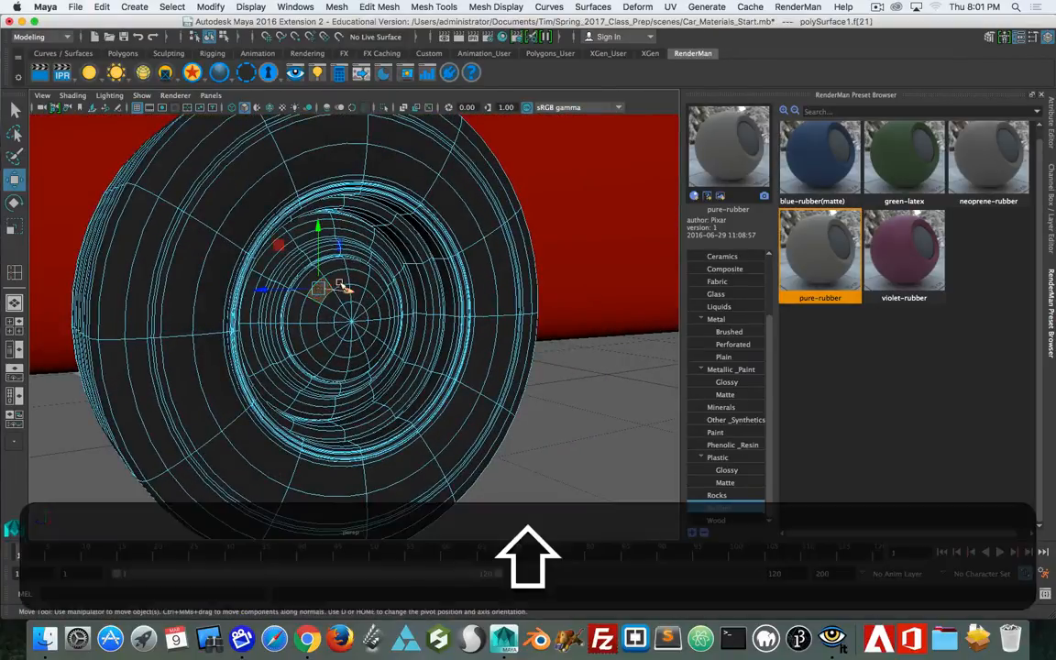
shift+double_click(339, 287)
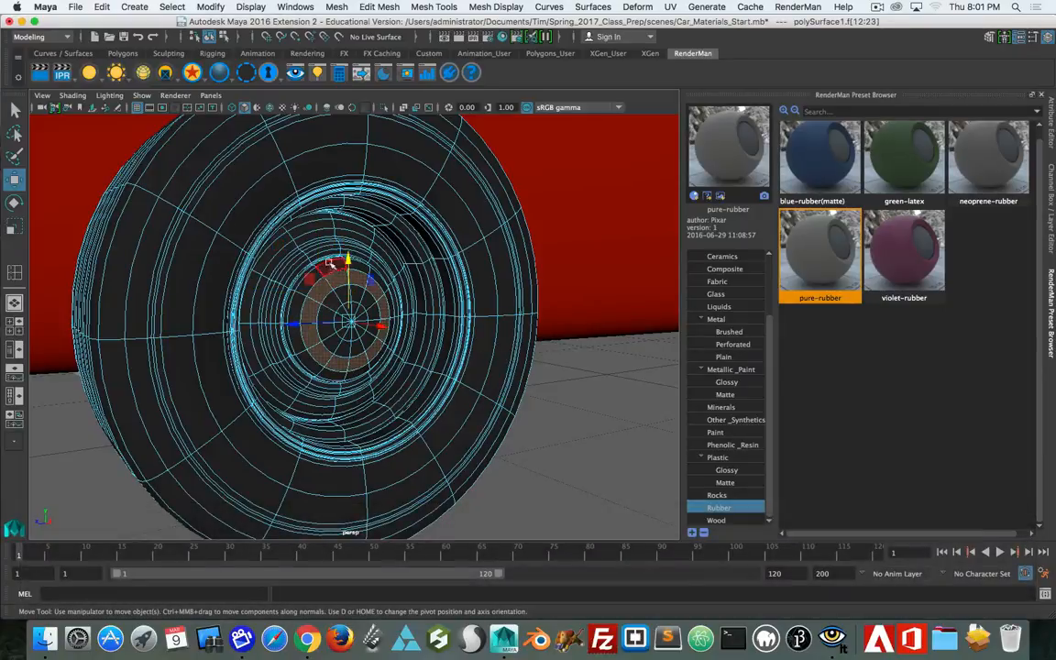
click(347, 260)
key(q)
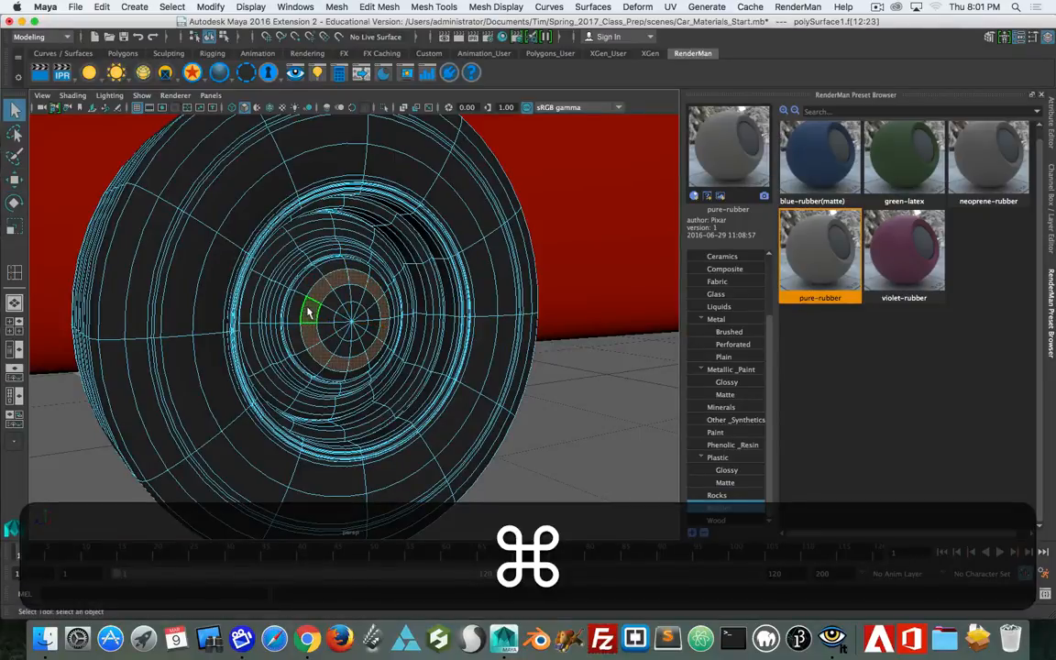
Step: Grow the face selection repeatedly from the hub ring until it covers the wheel's recessed rim
super+right_drag(308, 312, 337, 298)
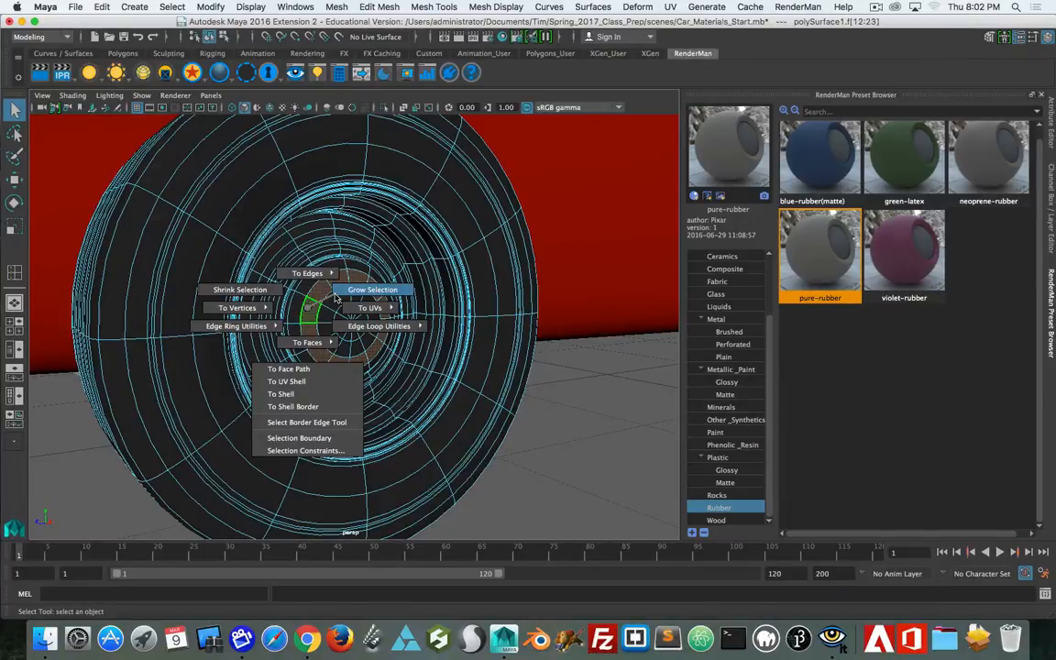
right_drag(340, 292, 343, 293)
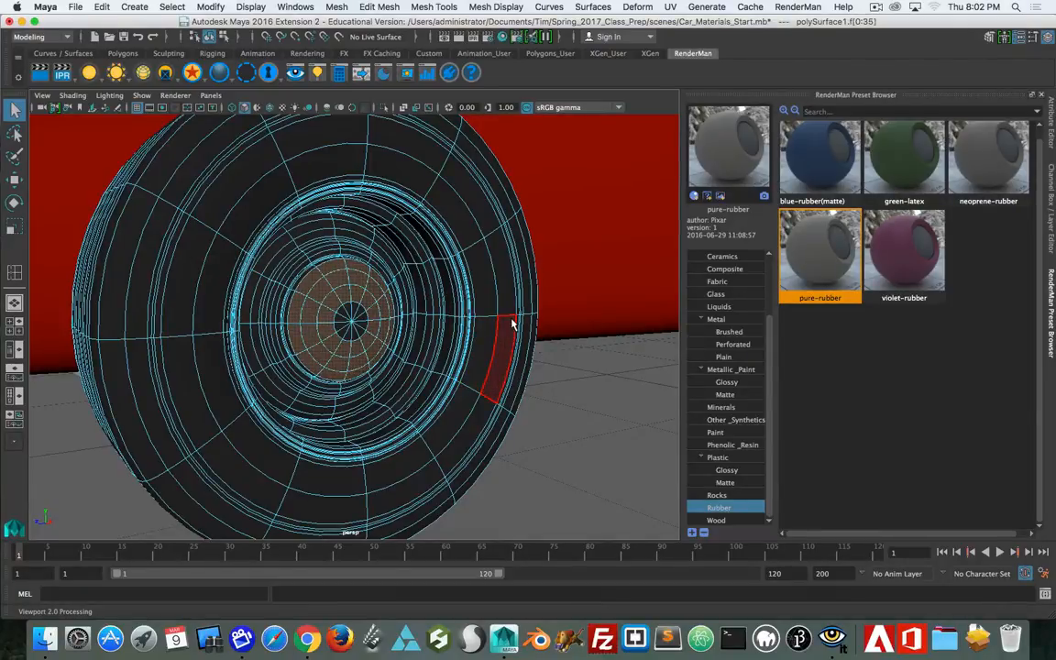
key(g)
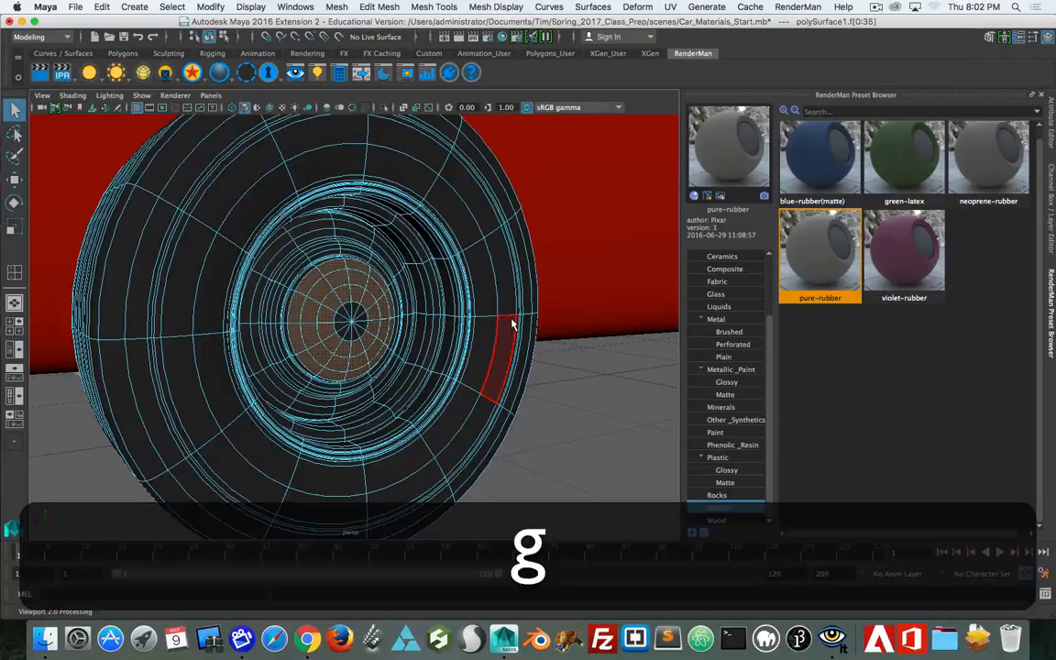
key(g)
key(g)
key(g)
key(g)
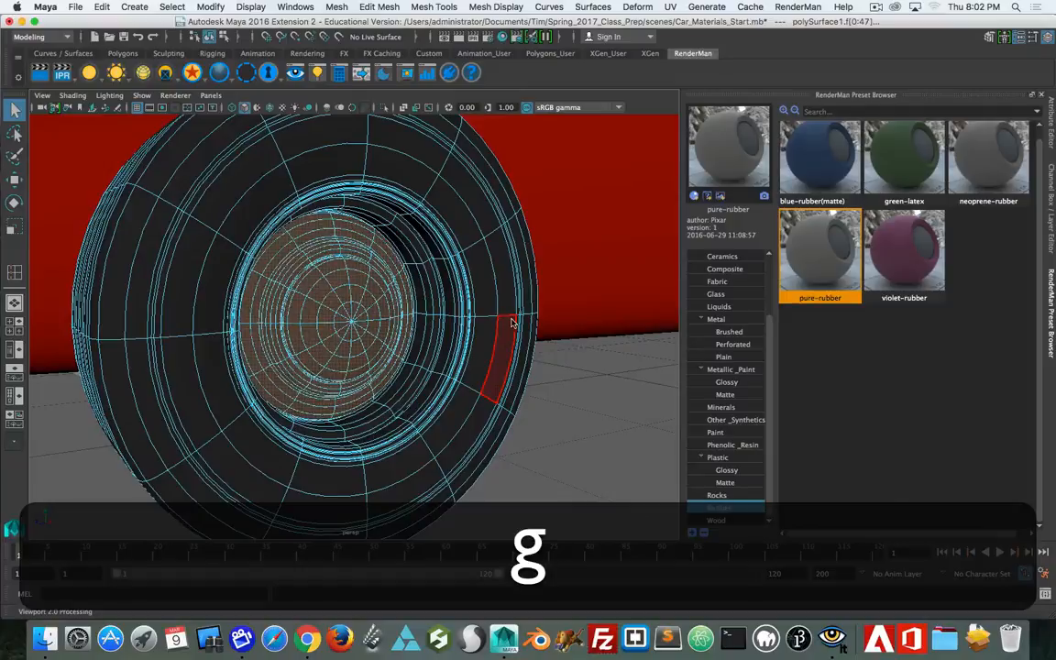
key(g)
key(g)
key(g)
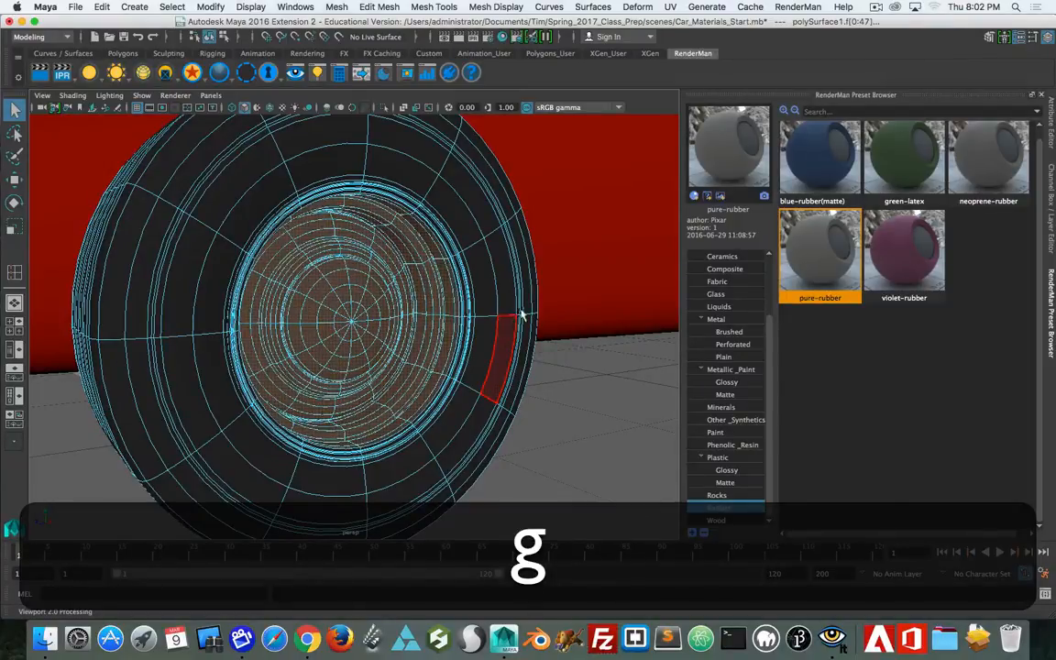
Step: Grow the face selection further, over the rim's outer lip up to where the tire sidewall begins
scroll(400, 303, up, 10)
alt+drag(288, 301, 342, 318)
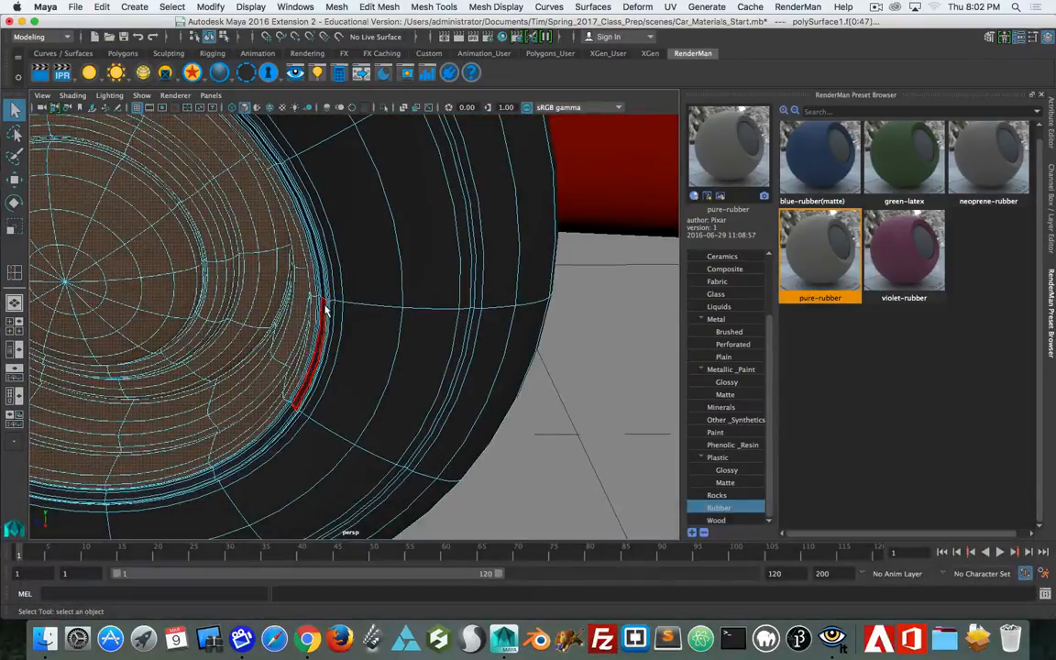
key(g)
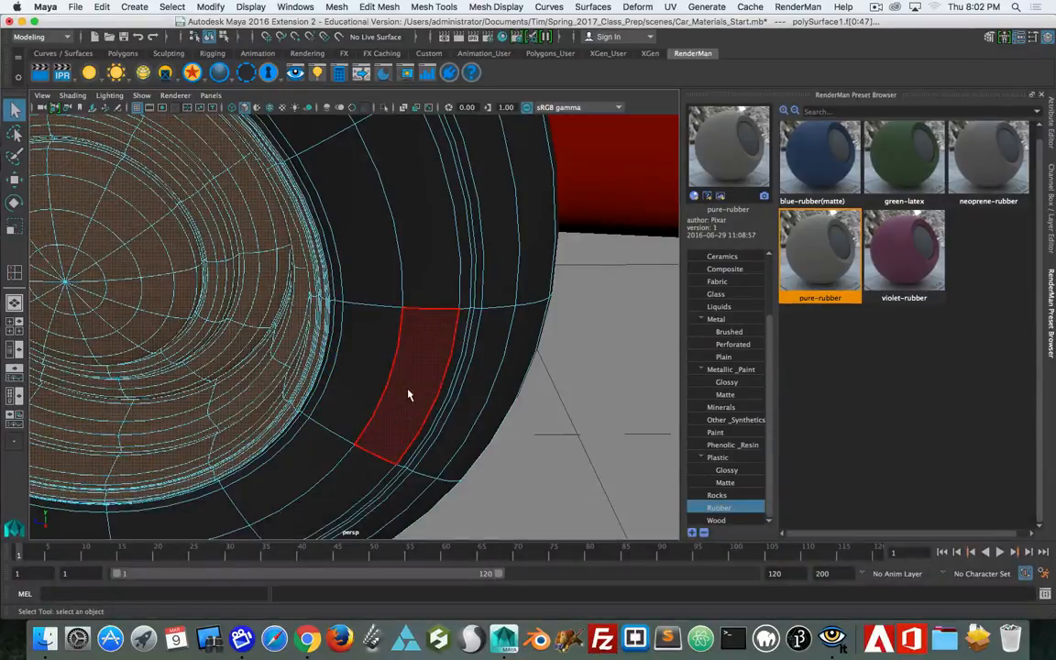
key(g)
Step: Turn off the wheel's smooth preview and inspect where the face selection borders the tire
mouse_move(251, 306)
alt+mouse_down()
mouse_move(255, 294)
mouse_move(253, 316)
alt+mouse_up()
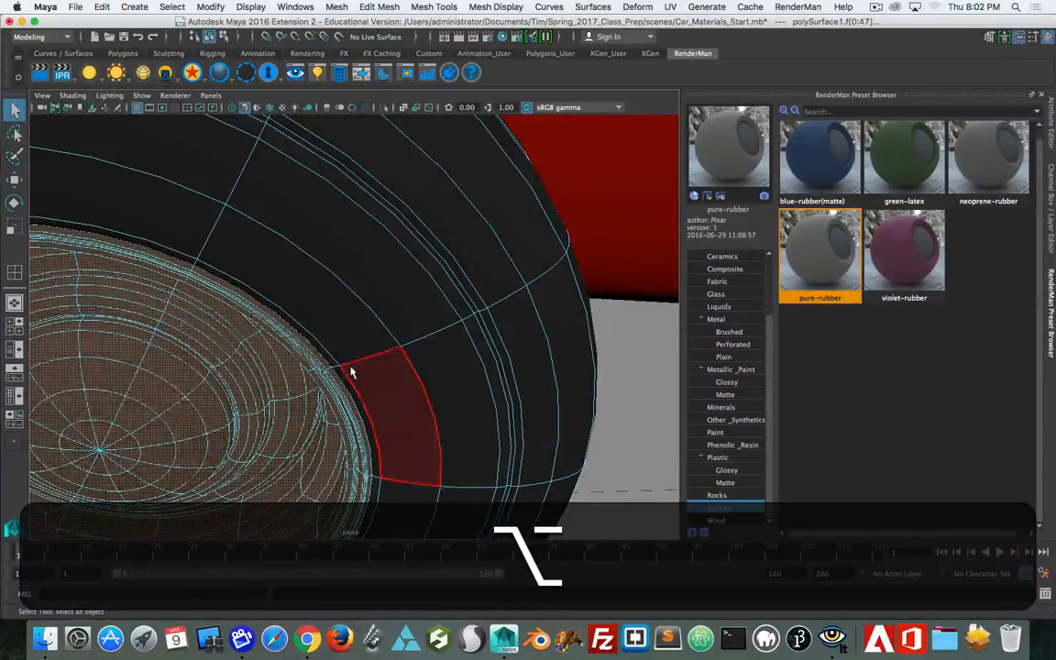
scroll(350, 373, up, 3)
scroll(351, 372, down, 3)
key(3)
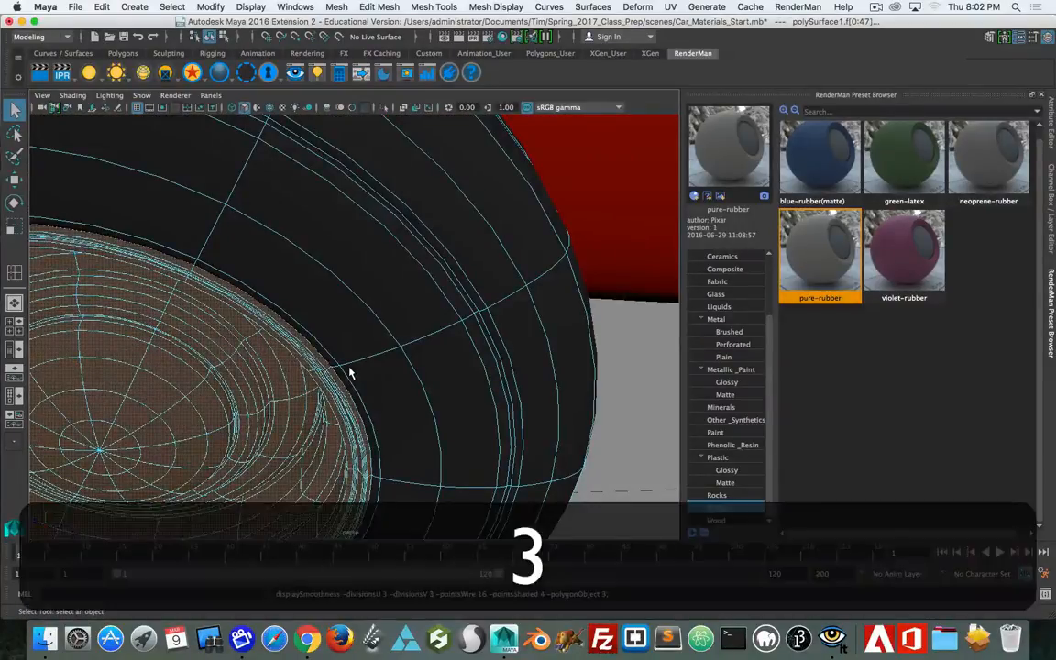
key(1)
alt+drag(349, 373, 337, 365)
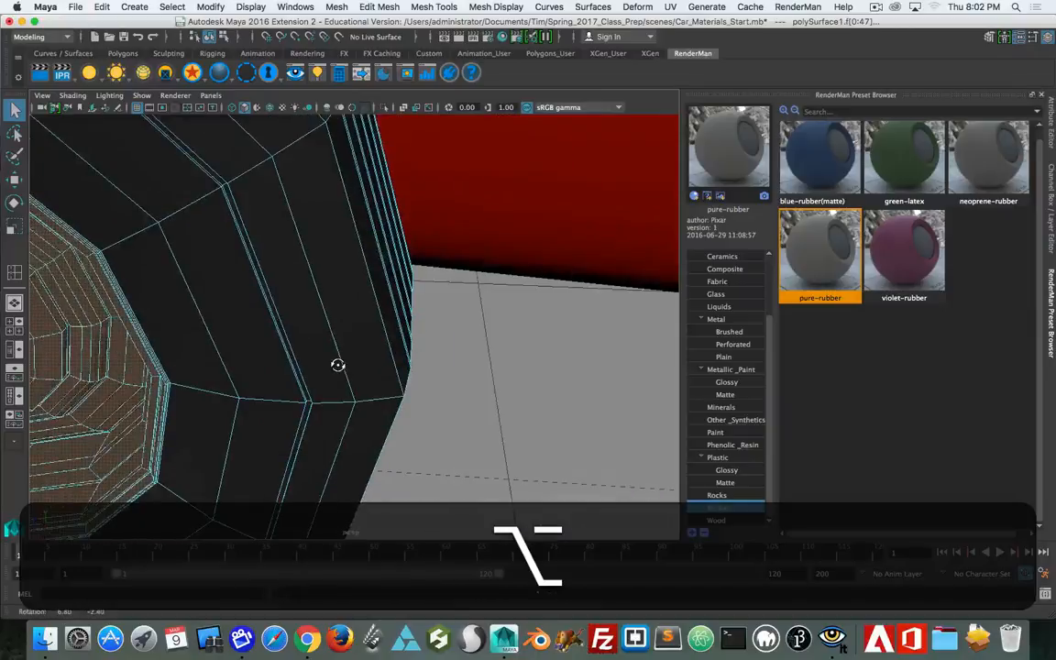
alt+drag(214, 360, 395, 365)
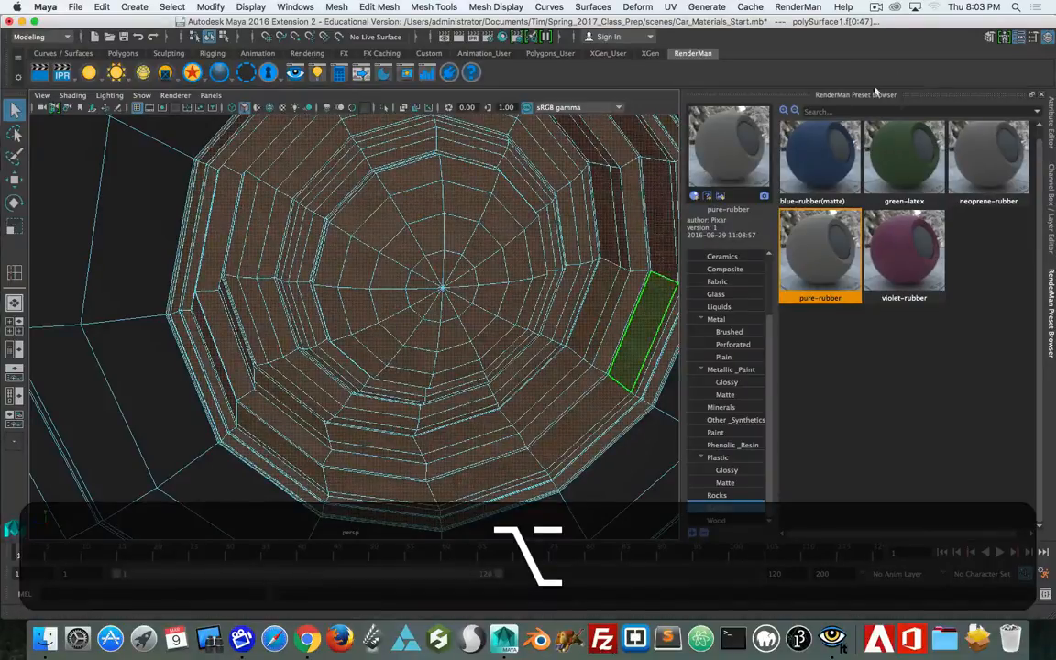
Step: Import the Chrome preset from the plain metals and assign it to the selected rim faces
click(717, 319)
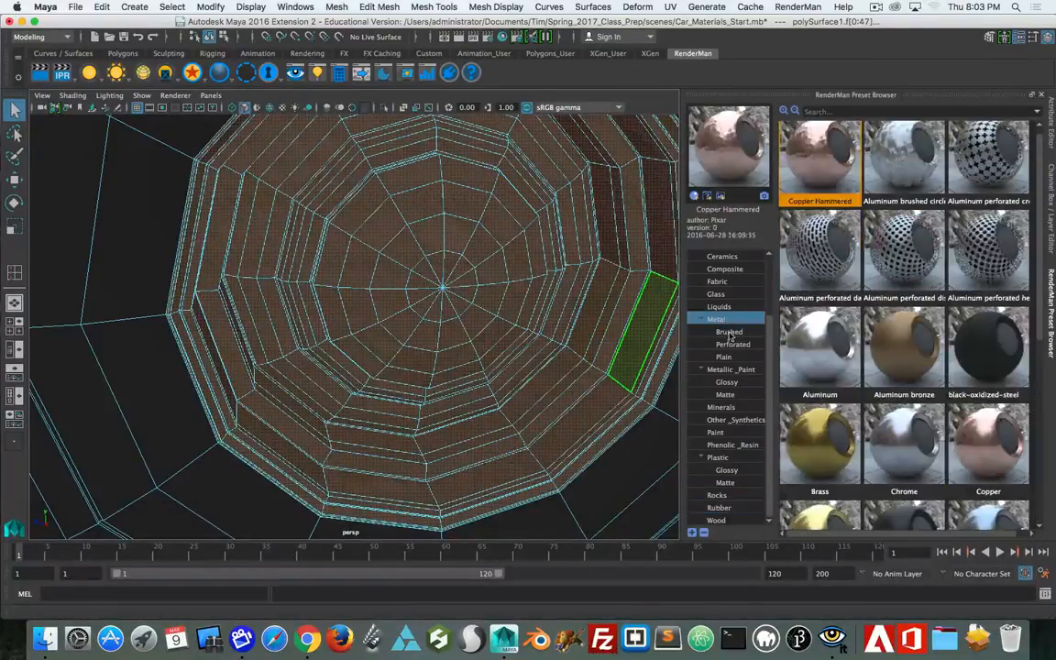
click(726, 356)
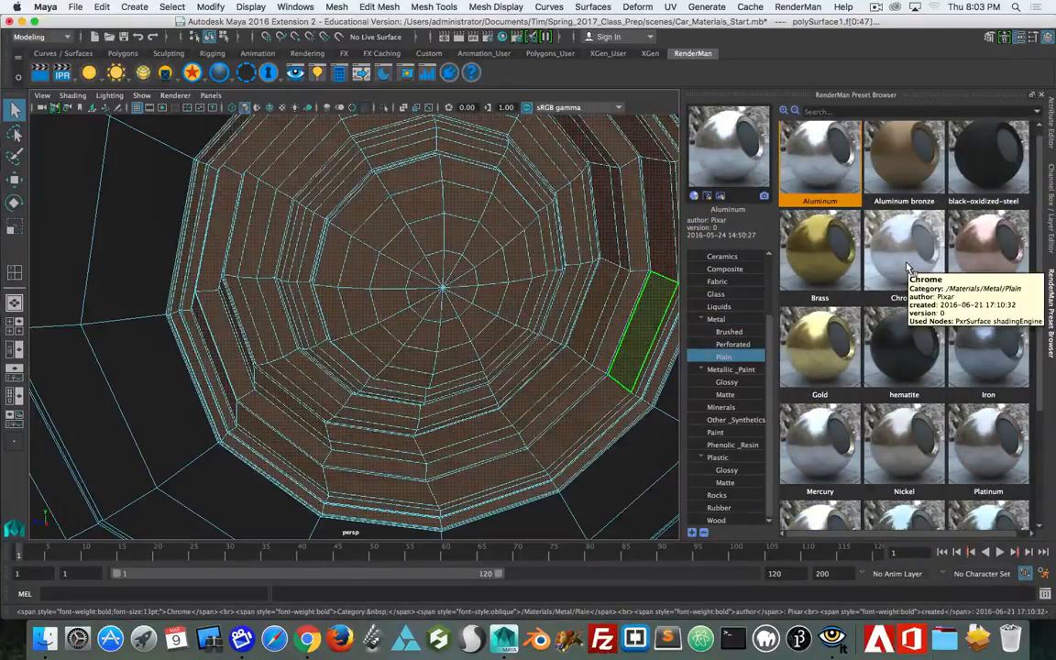
right_click(908, 267)
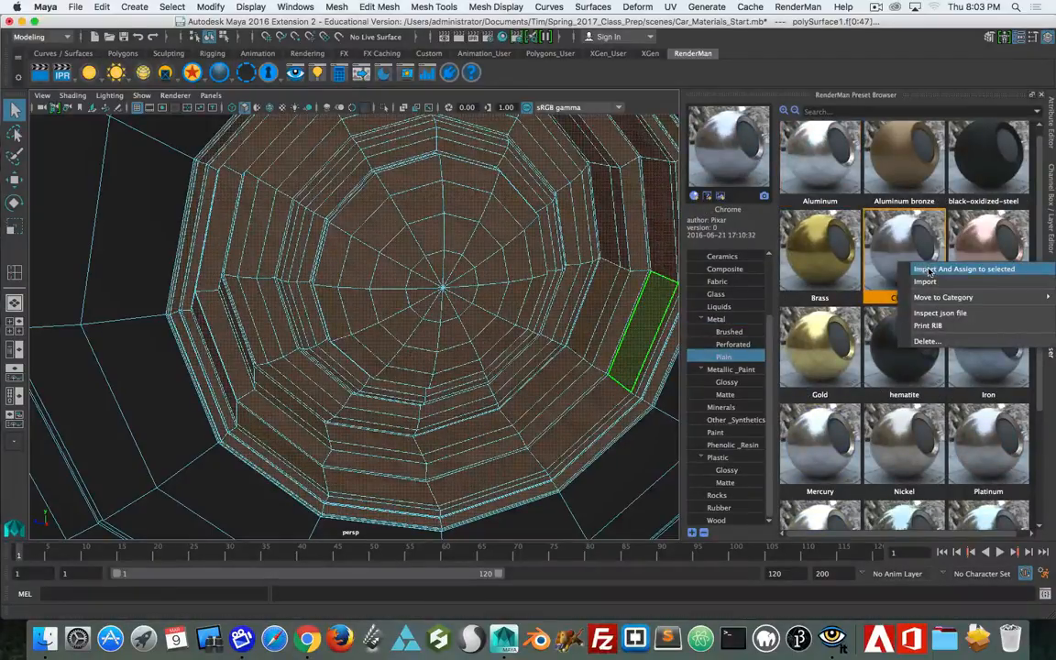
click(929, 270)
Step: Leave face selection, reselect the front wheel as an object and turn its smooth preview back on
scroll(444, 307, down, 10)
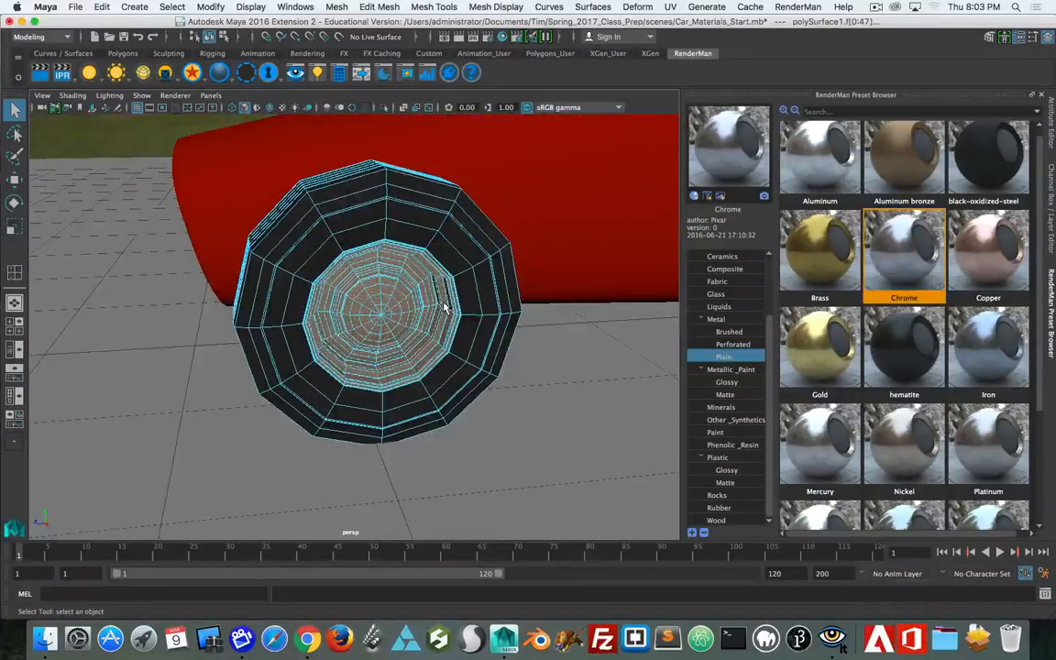
alt+middle_drag(493, 276, 477, 277)
mouse_move(477, 276)
alt+mouse_down()
mouse_move(455, 300)
mouse_move(486, 277)
alt+mouse_up()
click(498, 308)
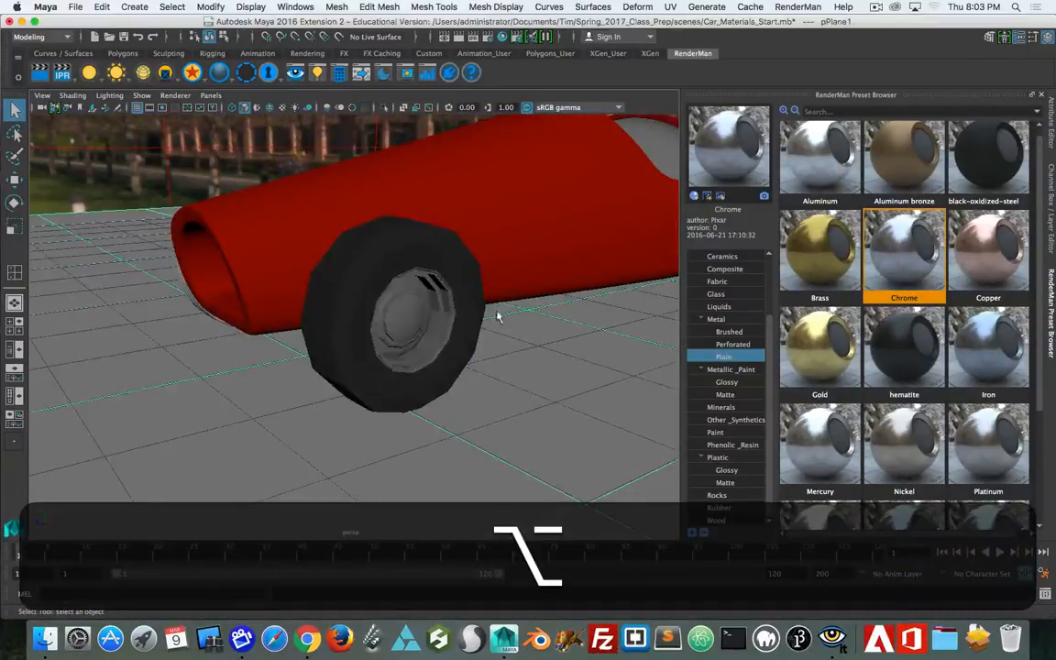
right_click(451, 316)
click(504, 279)
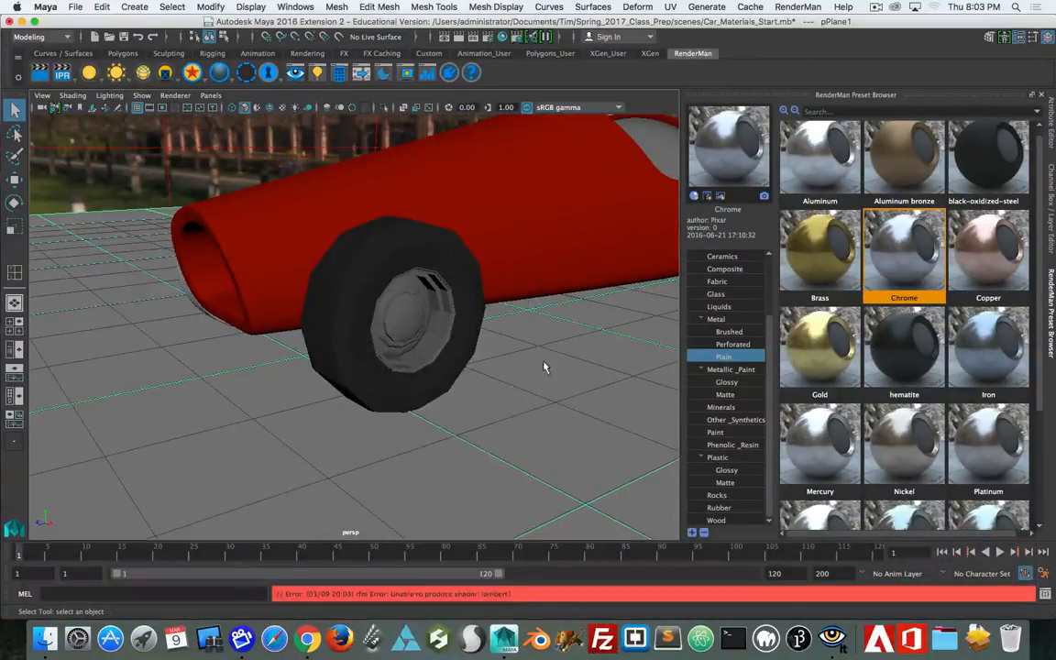
click(461, 343)
key(3)
Step: Deselect the wheel, test-render the car's front with the chrome rim, and put the render window aside
click(583, 334)
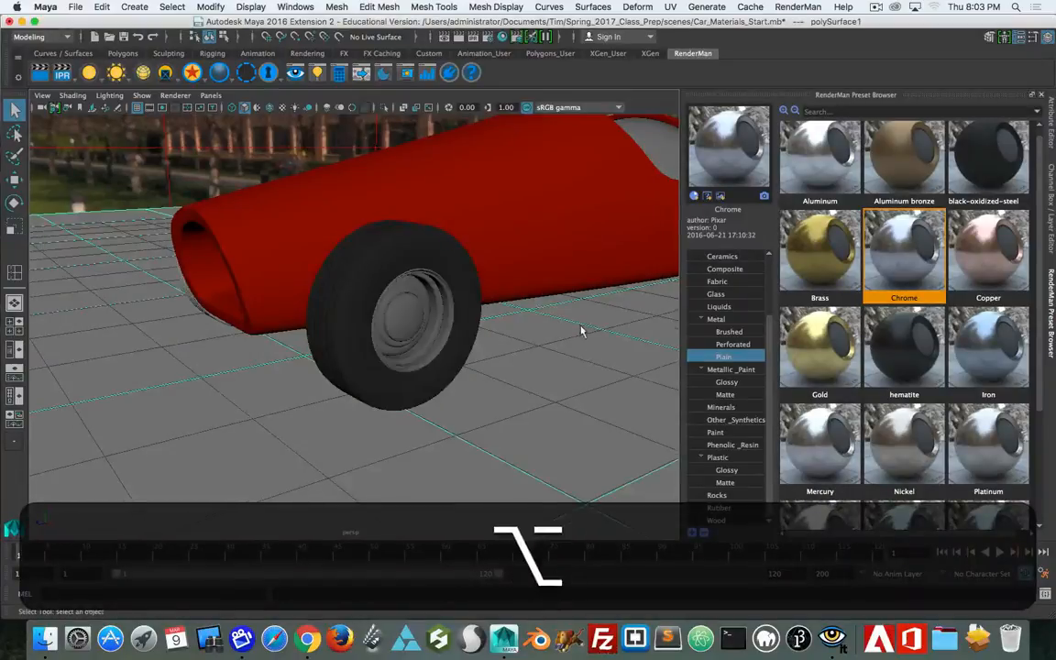
alt+middle_drag(583, 332, 394, 367)
alt+drag(412, 360, 536, 352)
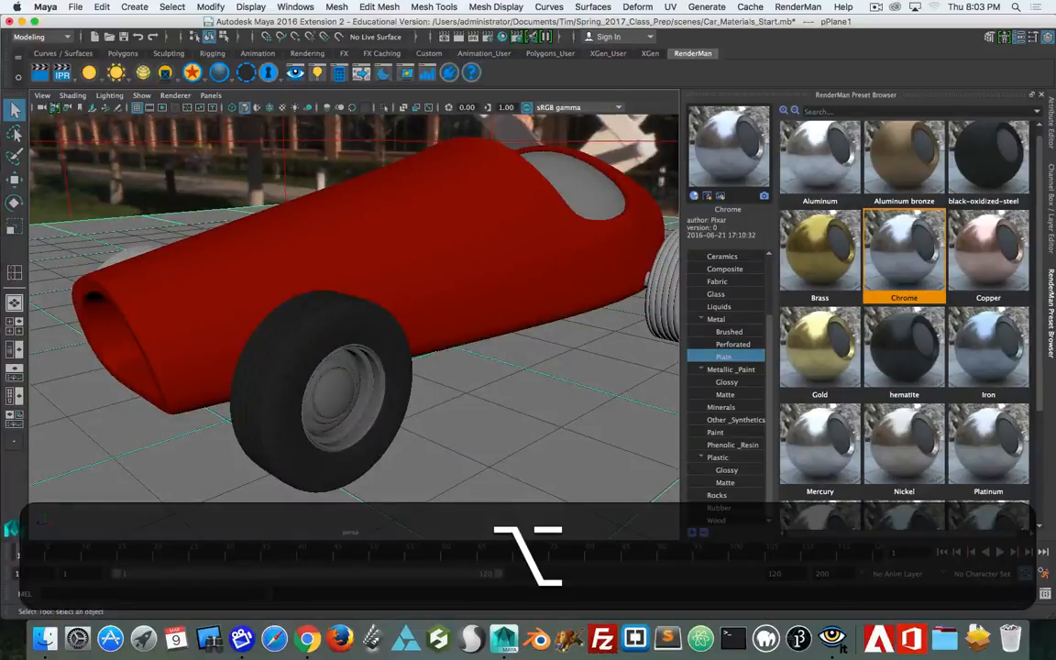
click(846, 637)
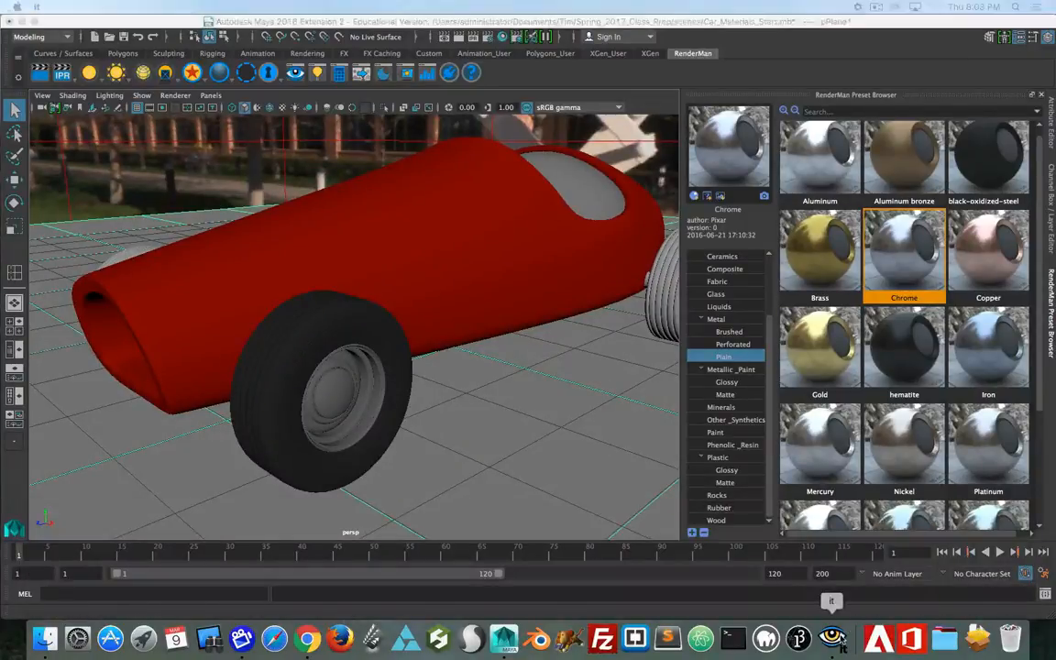
drag(896, 255, 677, 209)
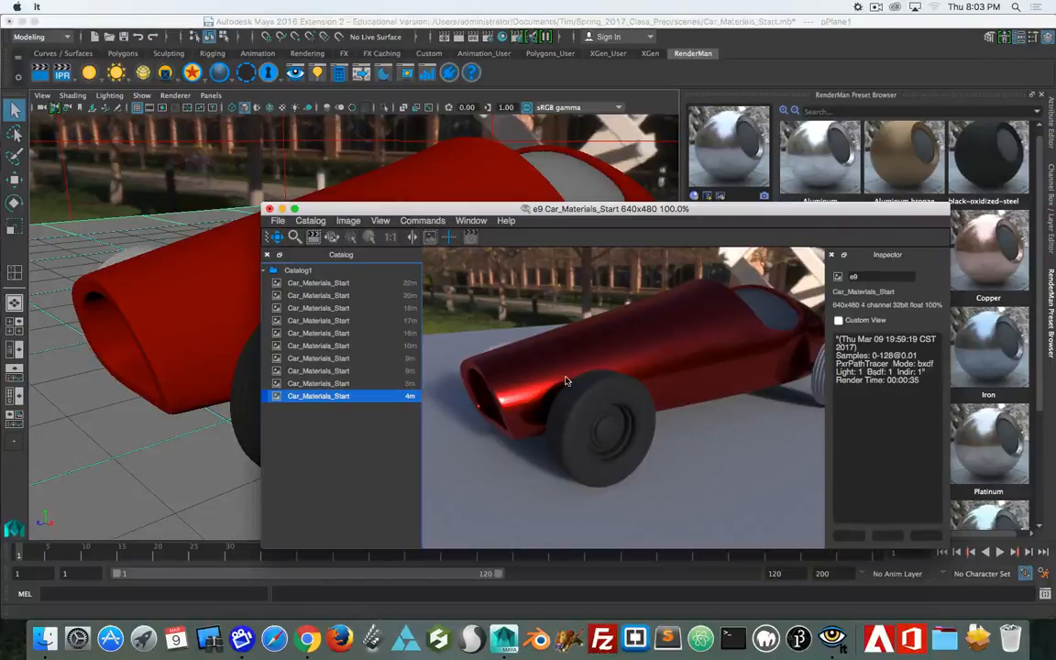
key(r)
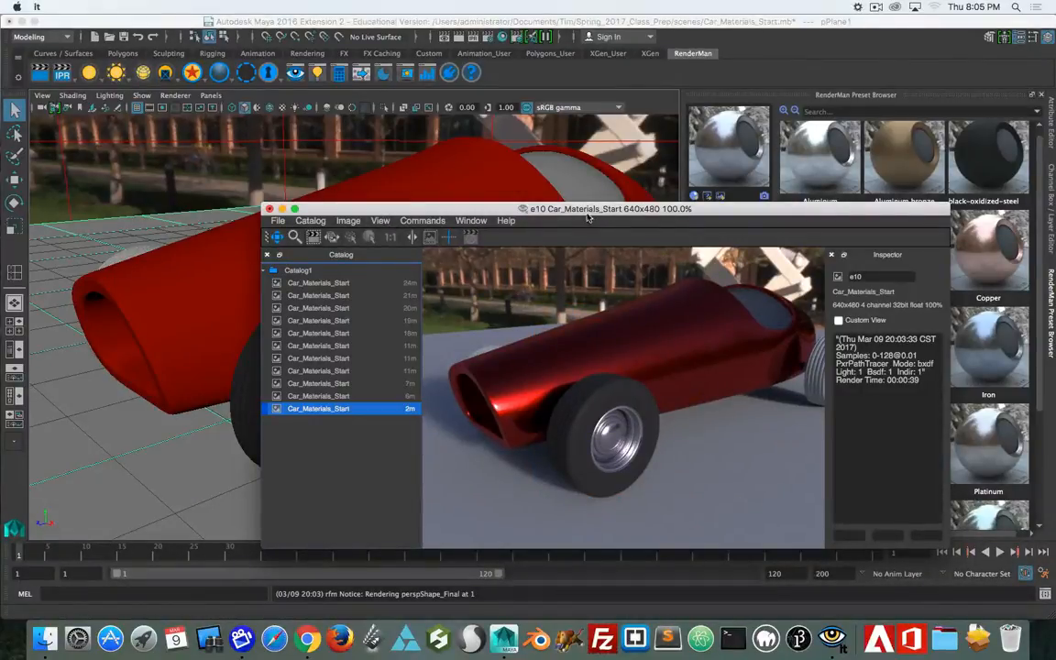
drag(588, 213, 0, 206)
Step: Select the front wheel again and switch it to face selection, close up on the tire sidewall
click(278, 318)
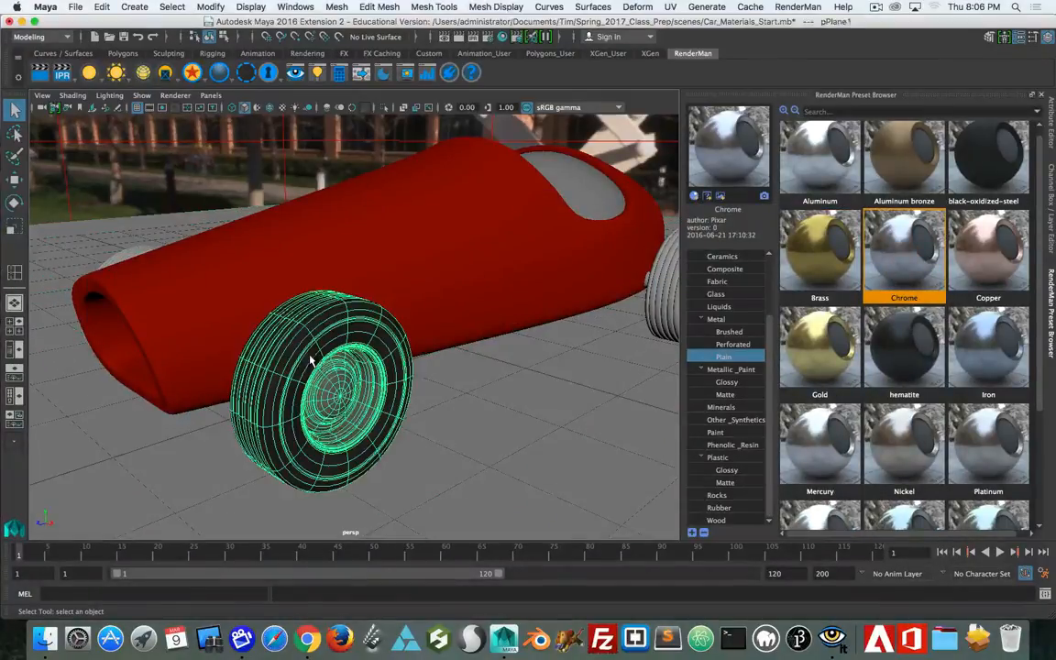
alt+drag(293, 339, 466, 361)
alt+scroll(466, 359, up, 5)
alt+drag(547, 340, 430, 344)
alt+scroll(431, 343, up, 3)
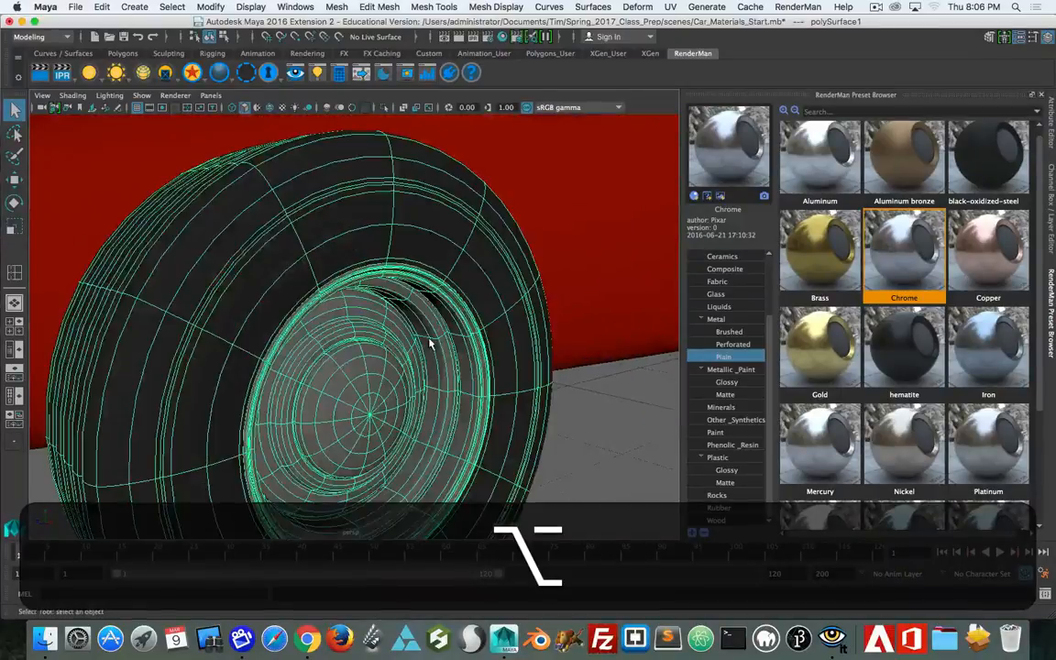
right_click(472, 288)
right_drag(483, 317, 482, 319)
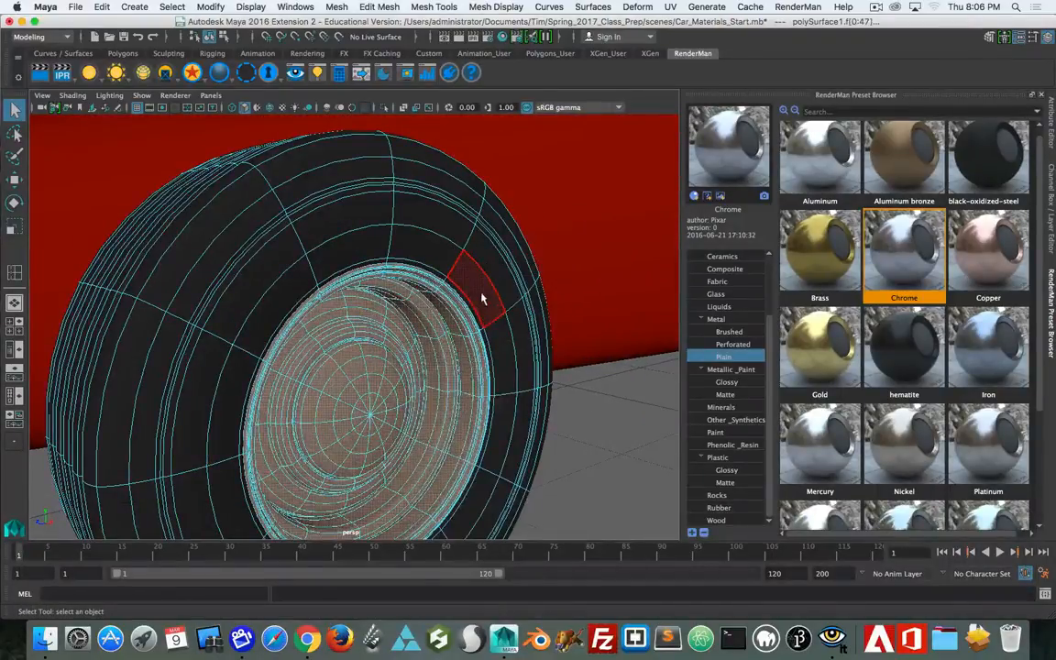
Step: Select the neighbouring face loops that form a wide ring around the tire's outer sidewall
click(481, 296)
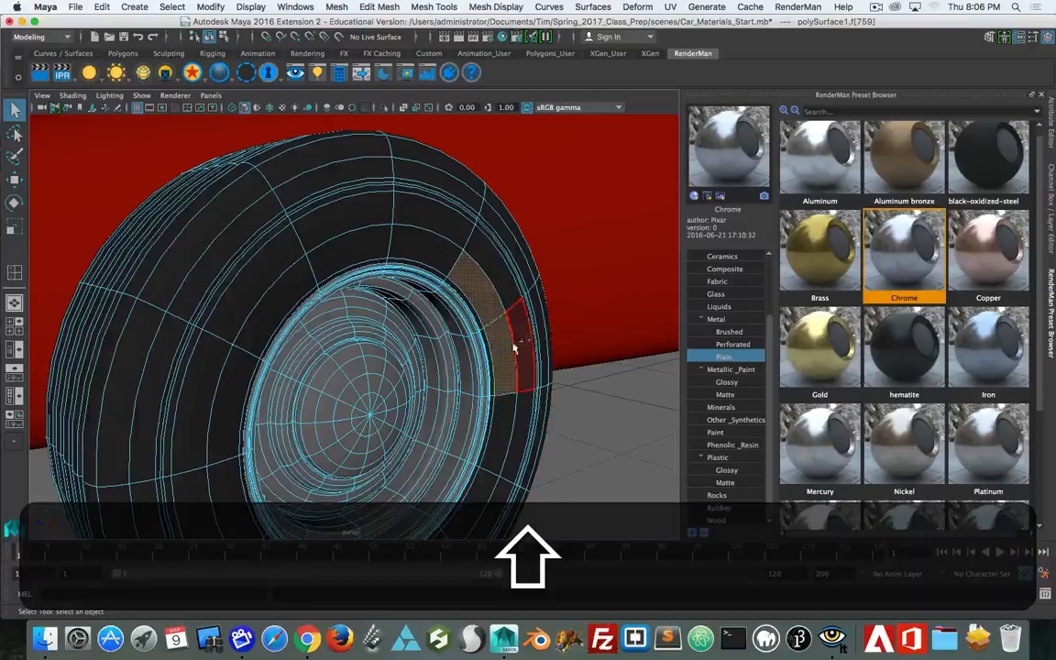
shift+click(503, 345)
click(488, 308)
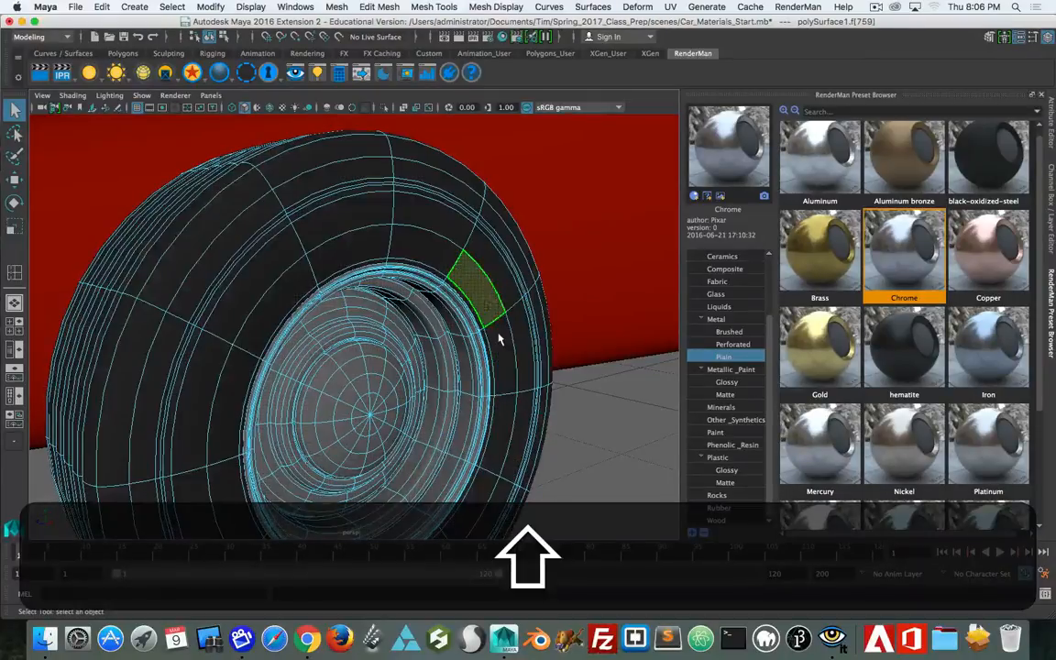
shift+double_click(501, 338)
shift+click(507, 298)
shift+double_click(517, 321)
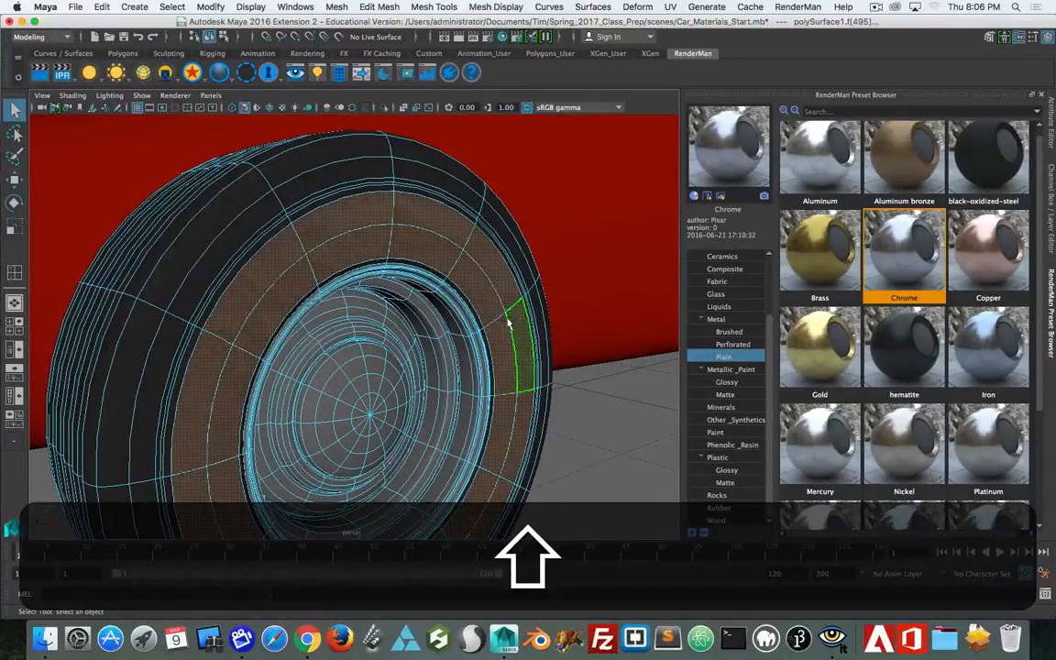
super+right_drag(506, 313, 541, 298)
Step: Compare the selected sidewall ring with the wheel's smooth preview off and on, leaving the preview on
alt+drag(541, 339, 492, 330)
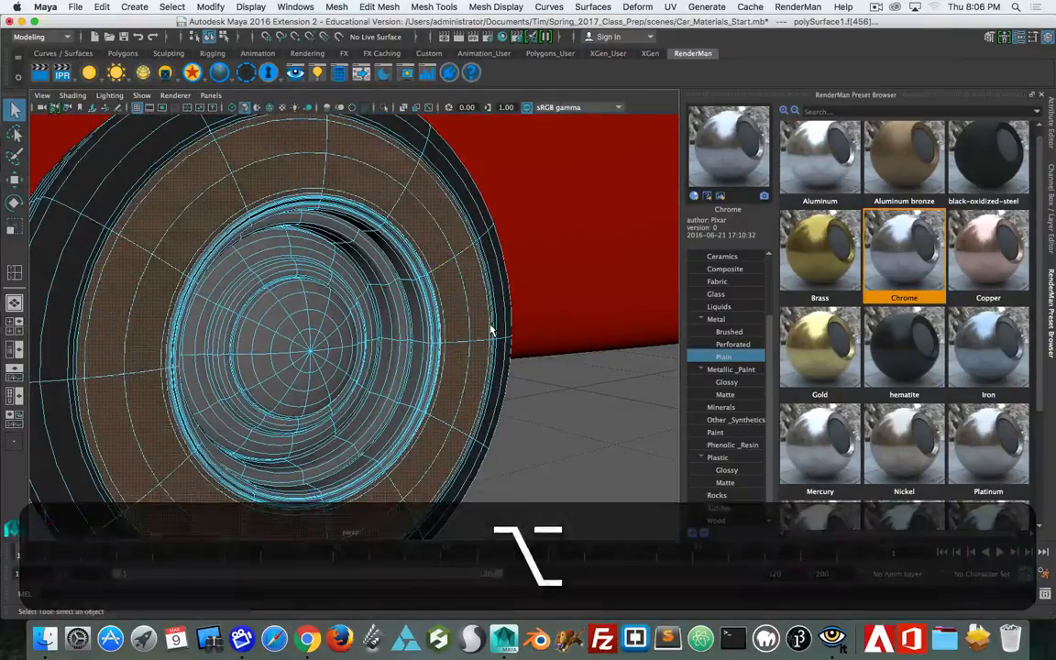
key(3)
key(1)
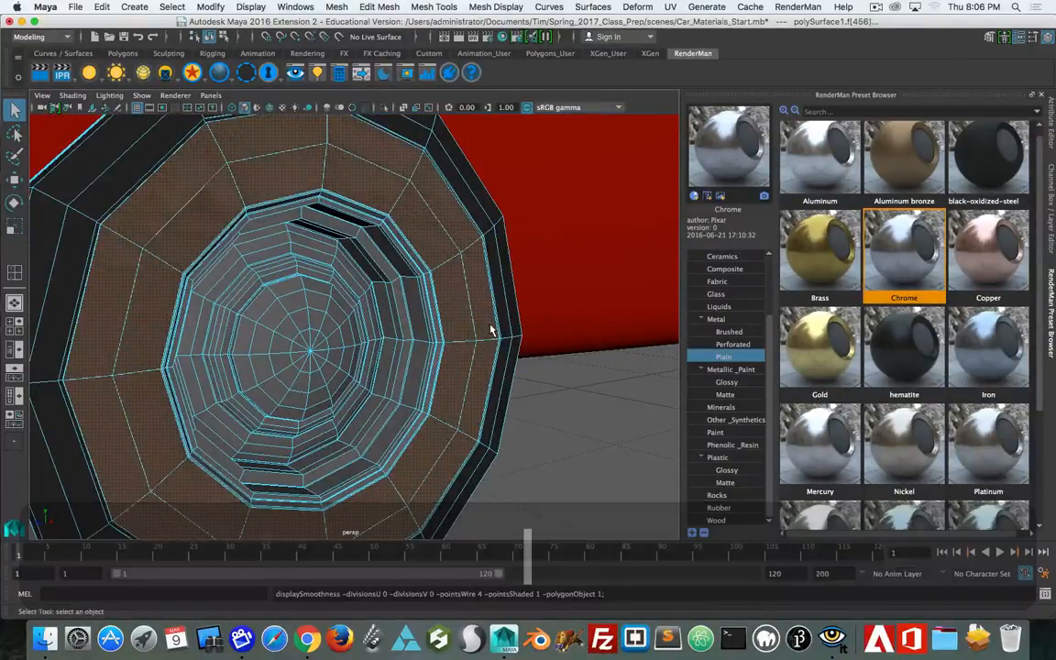
key(3)
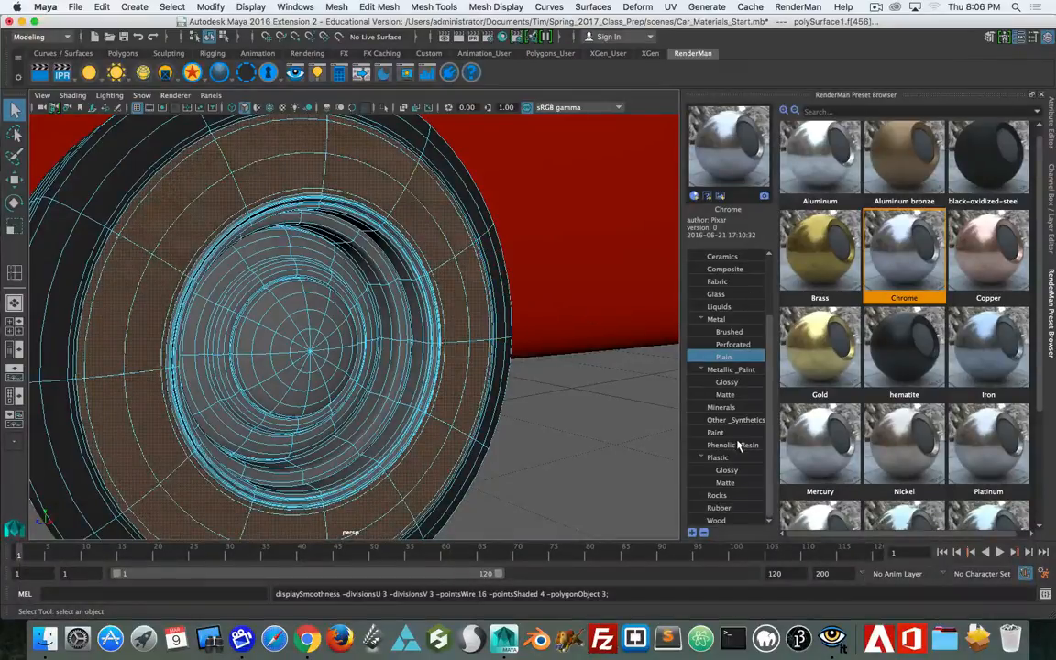
Step: Import the violet-rubber preset from the Rubber materials and assign it to the selected sidewall faces
click(741, 509)
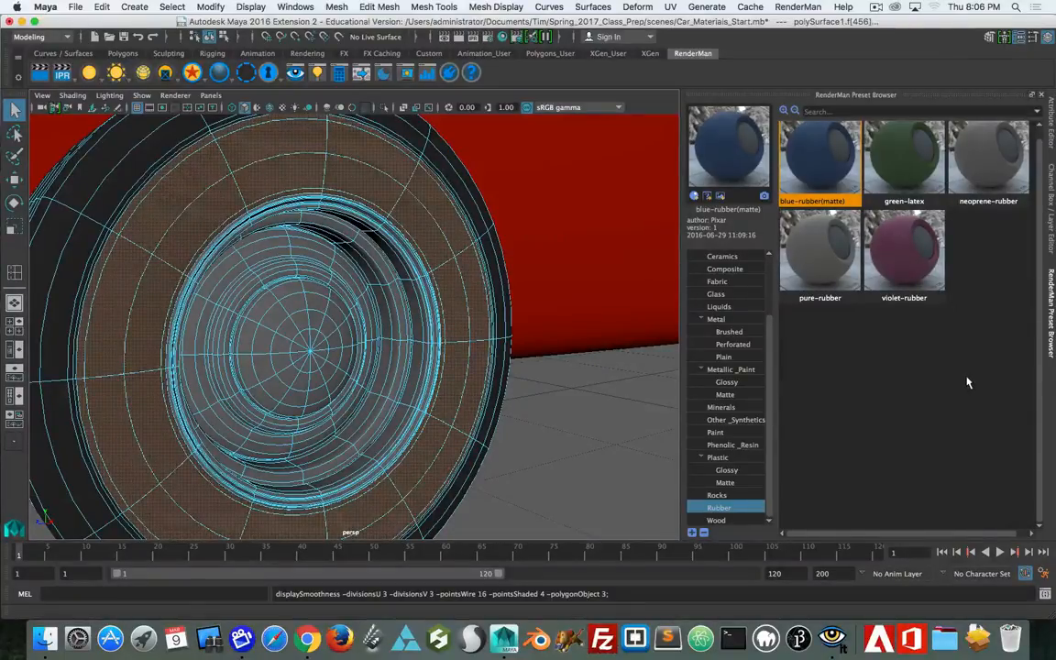
click(901, 242)
right_click(905, 247)
click(935, 250)
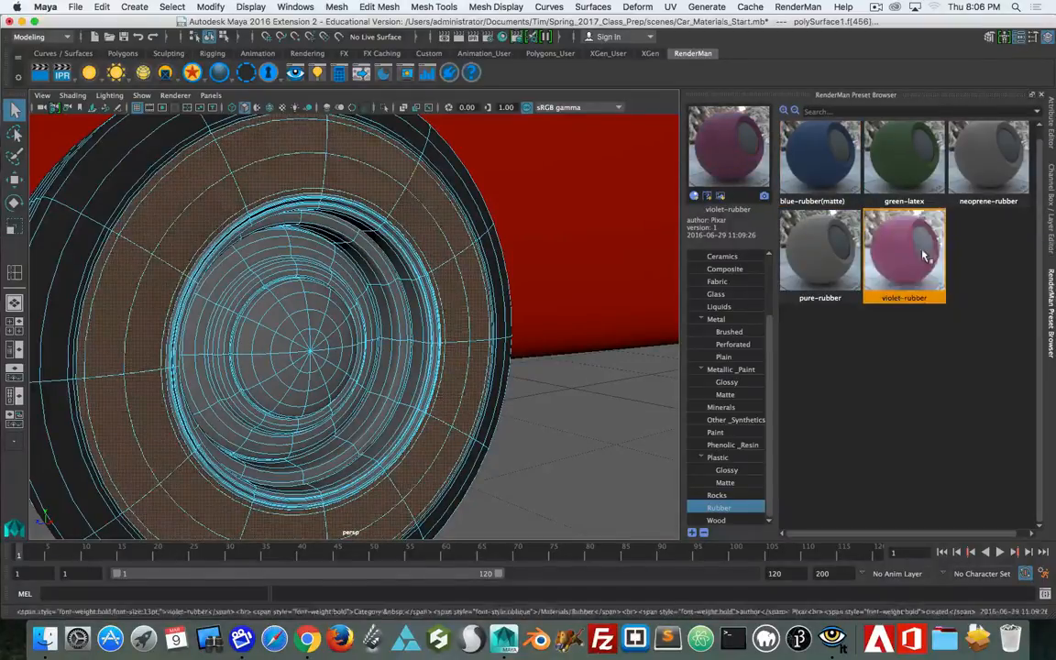
scroll(370, 312, up, 5)
scroll(370, 312, down, 10)
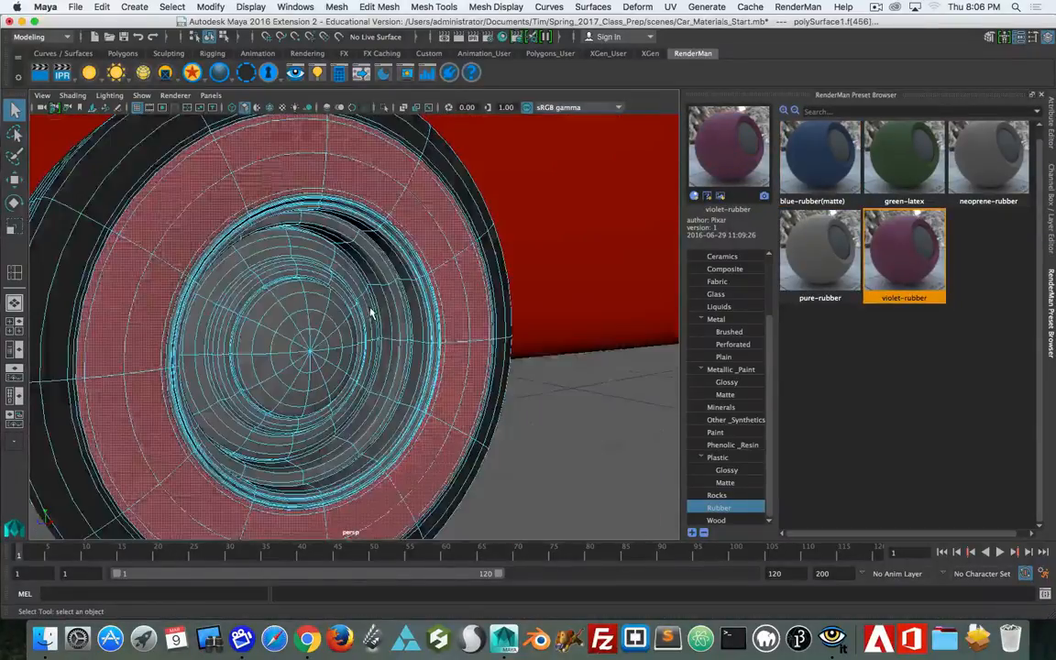
scroll(370, 312, up, 3)
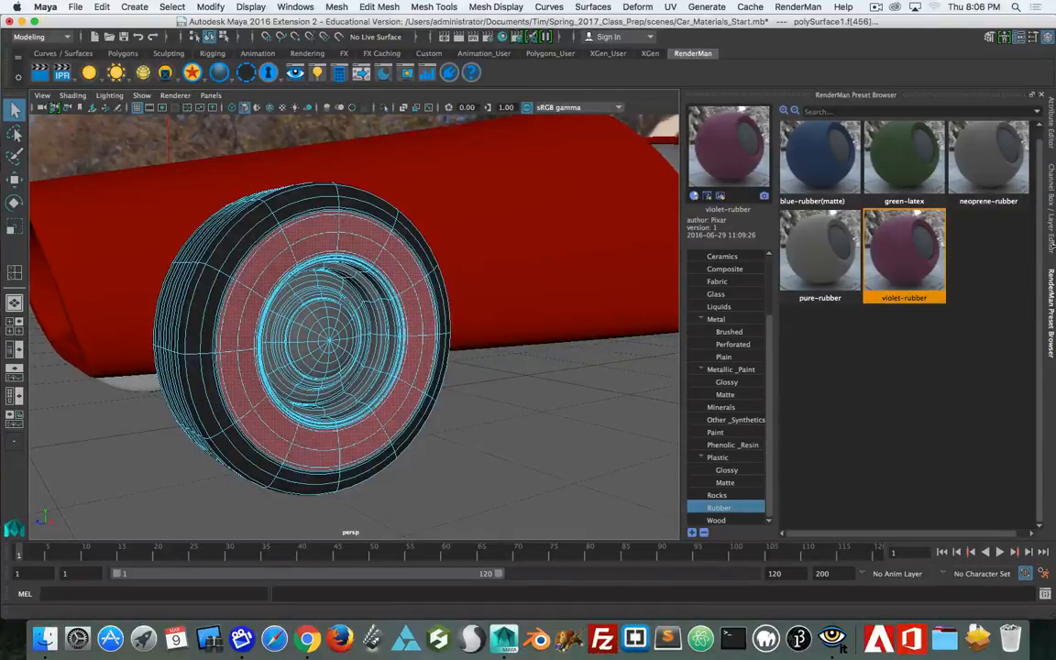
Step: Bring up the Hypershade and rename the violet rubber material as Tire_White_Wall
drag(0, 55, 721, 107)
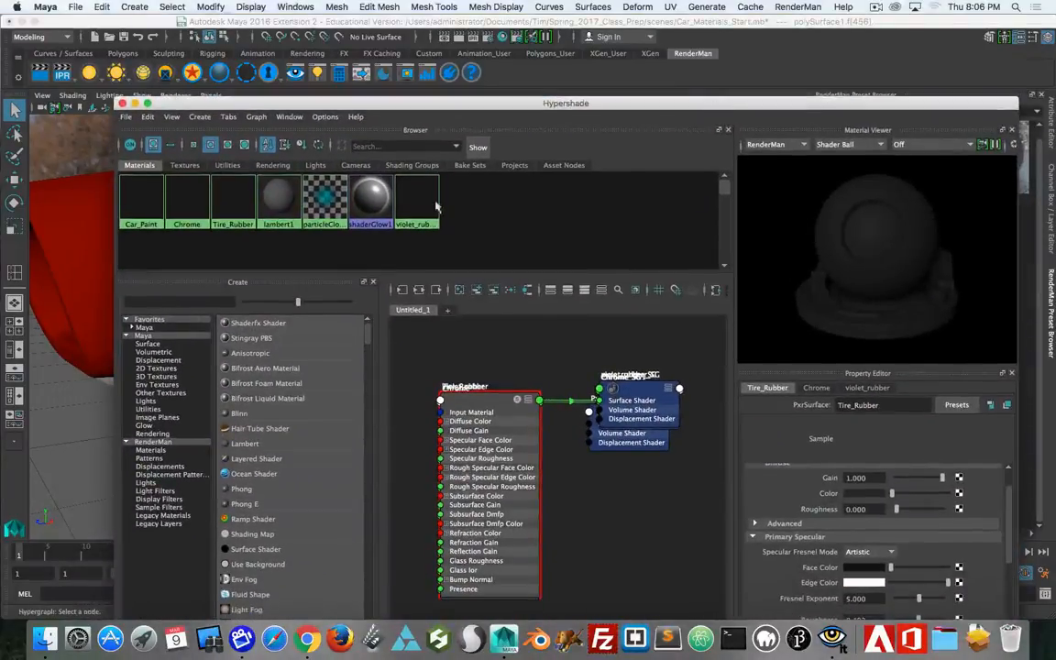
click(416, 204)
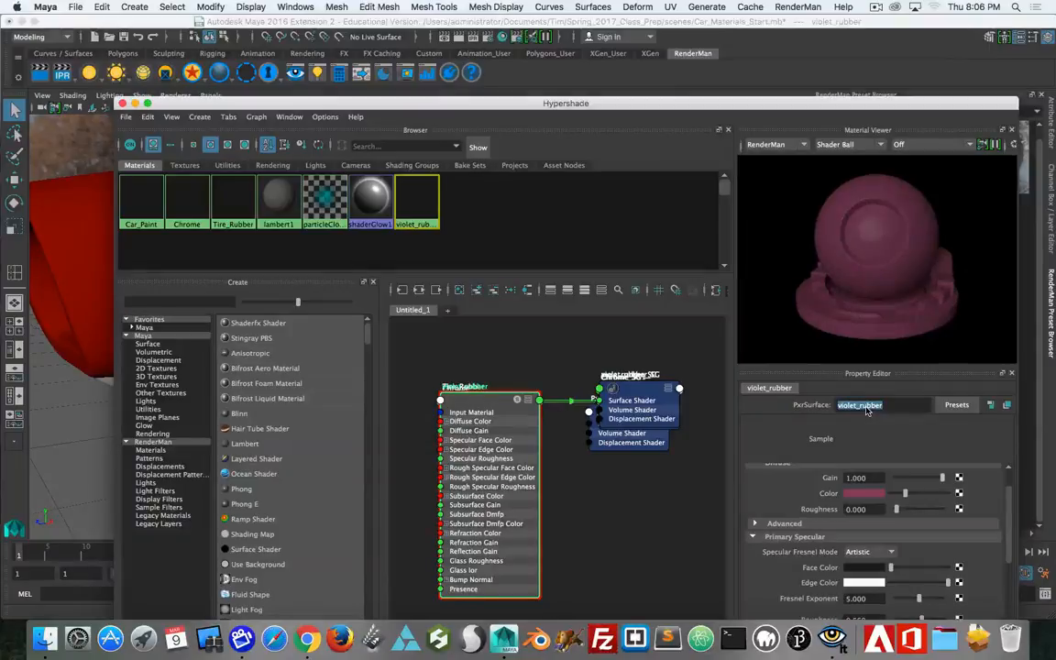
text(Tire_W)
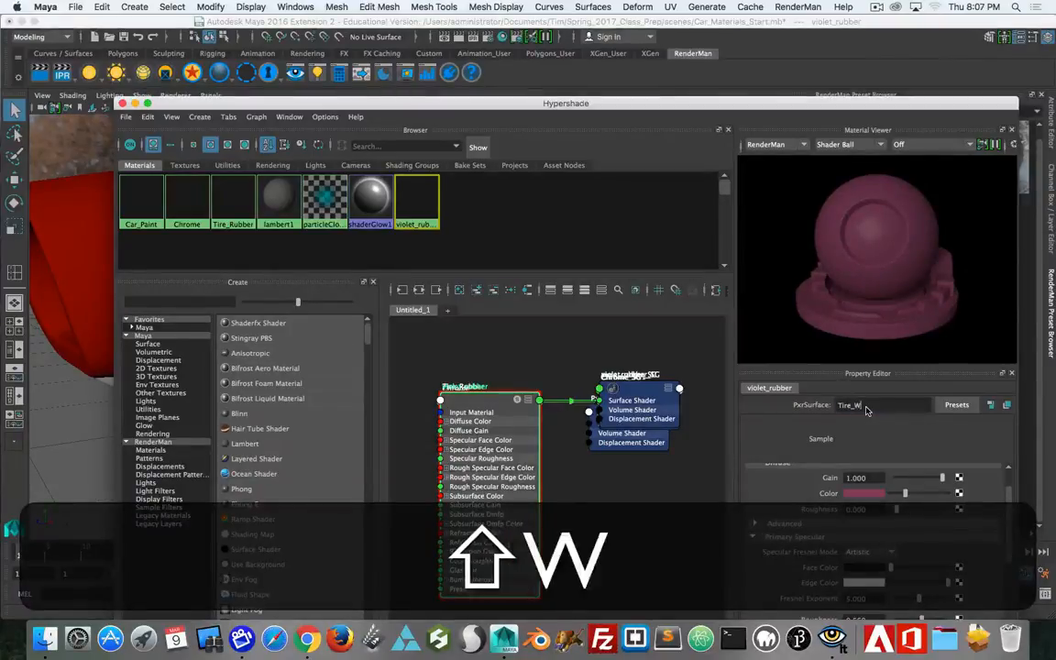
text(hite_WAll)
key(Return)
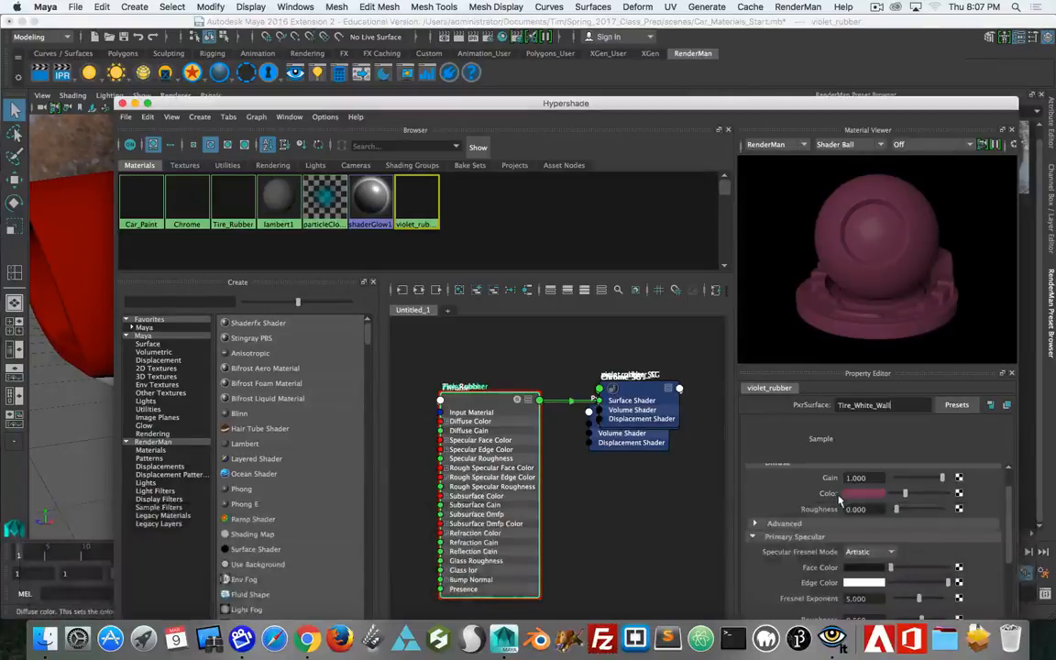
Step: Set the diffuse color of Tire_White_Wall to zero saturation, brighten it to near white, and close the Hypershade
click(862, 494)
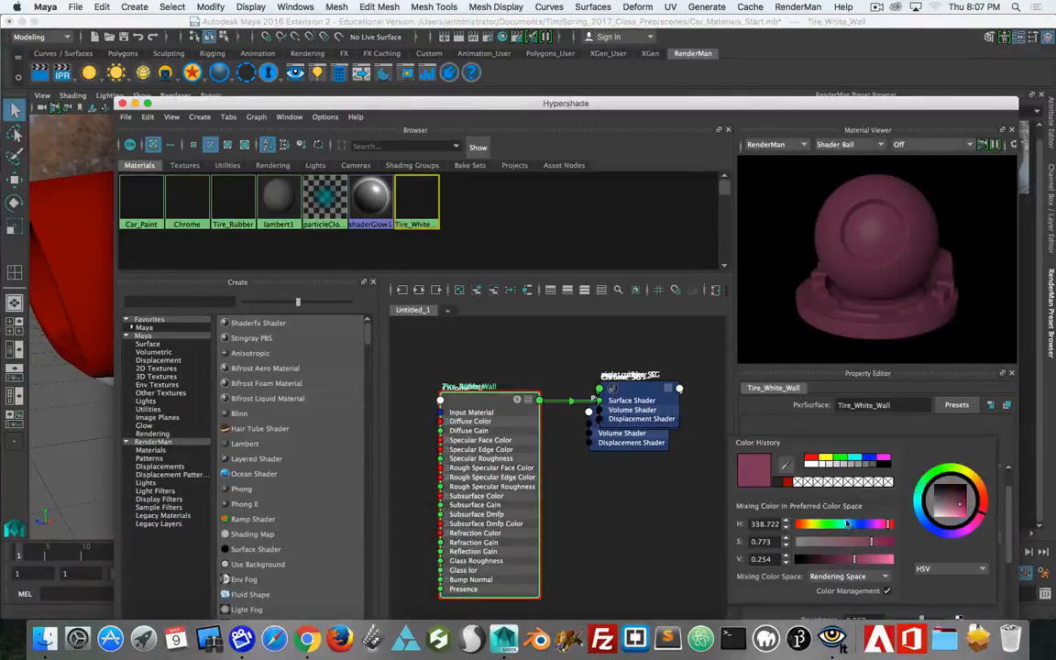
drag(840, 545, 629, 547)
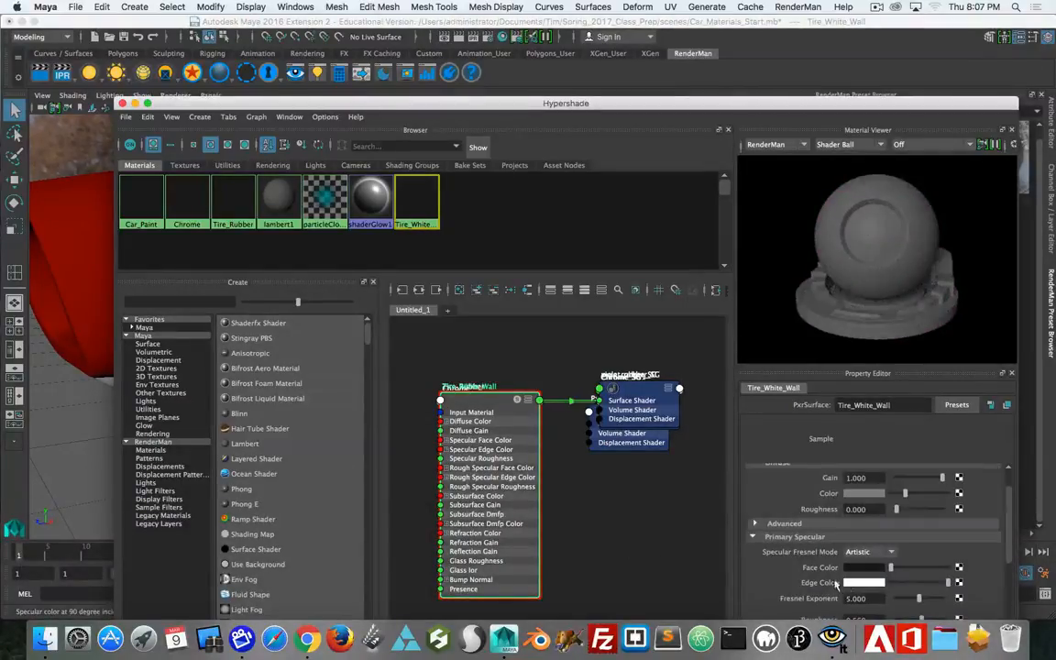
click(869, 496)
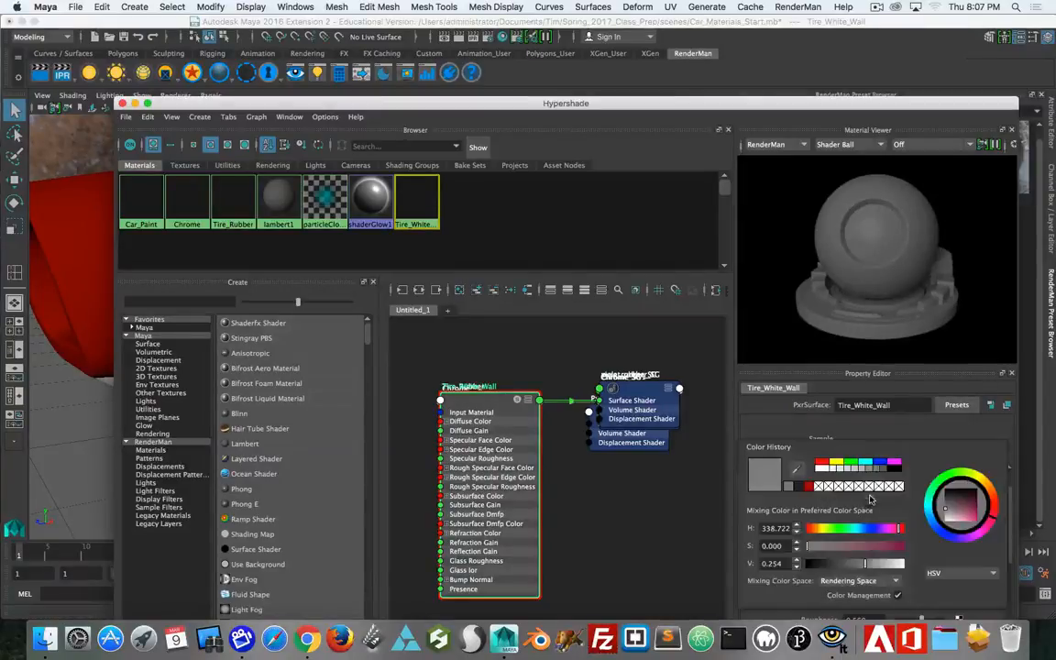
drag(867, 566, 896, 569)
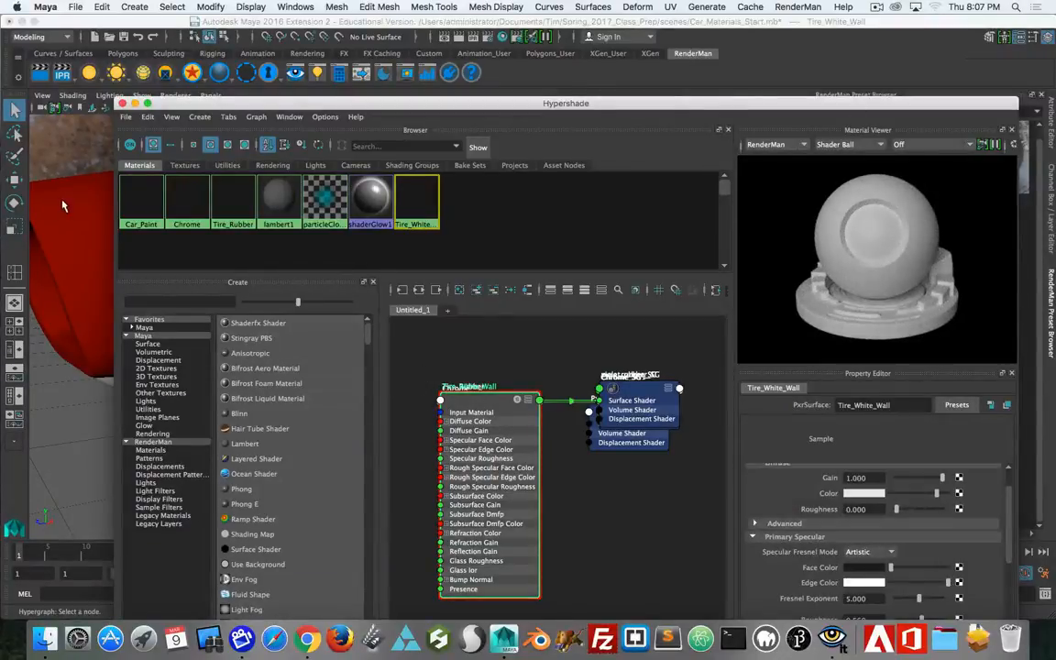
click(123, 102)
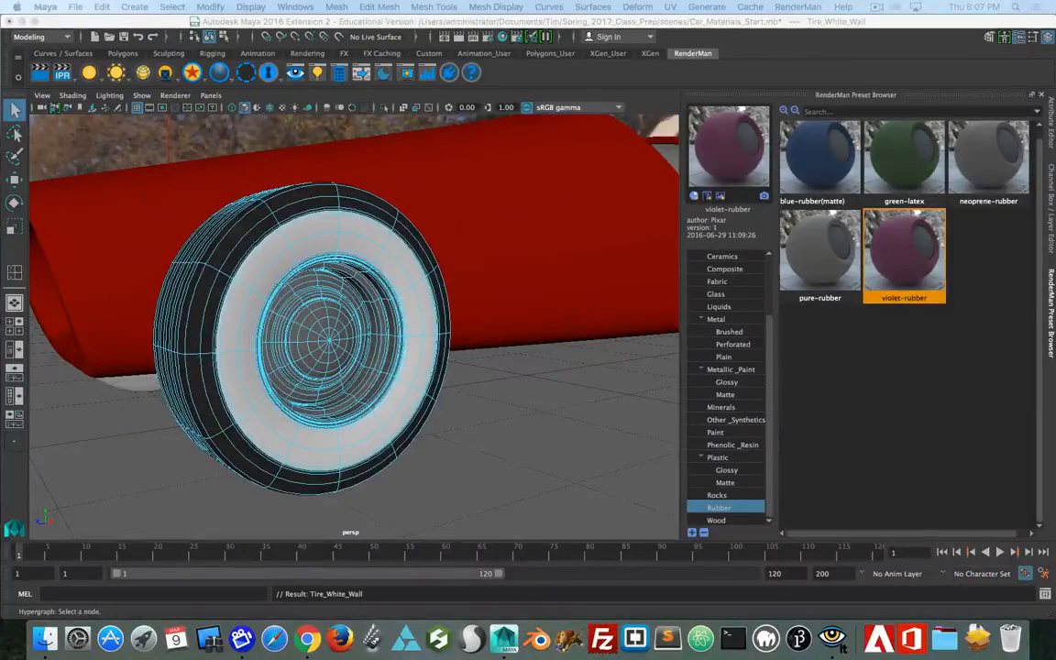
Step: Test-render the whitewall tire close up and slightly darken the diffuse color of Tire_White_Wall
drag(2, 229, 670, 132)
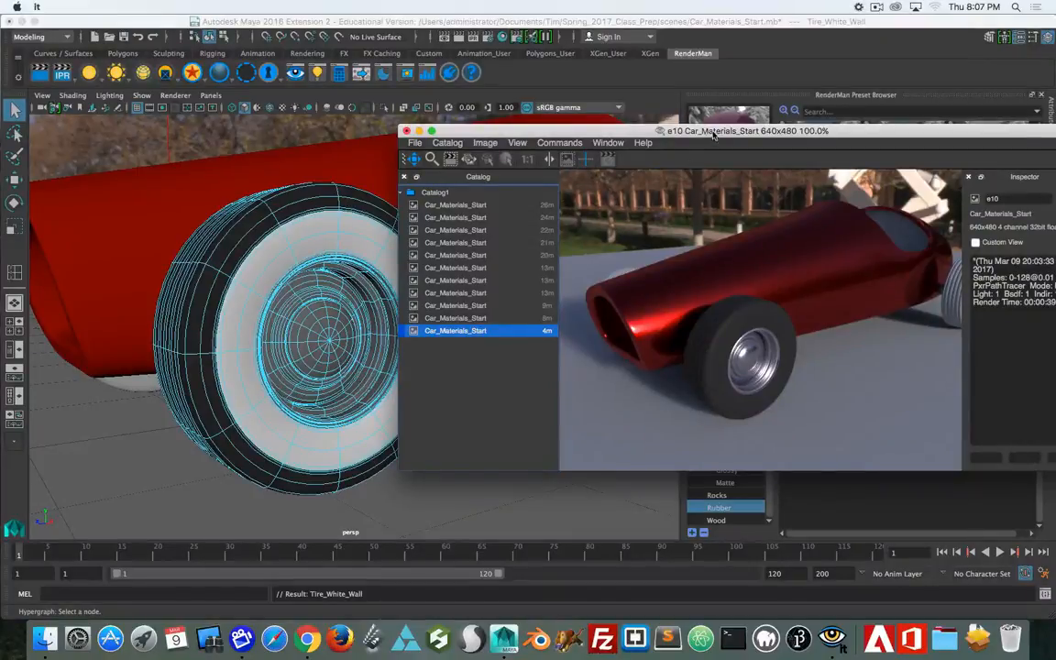
key(r)
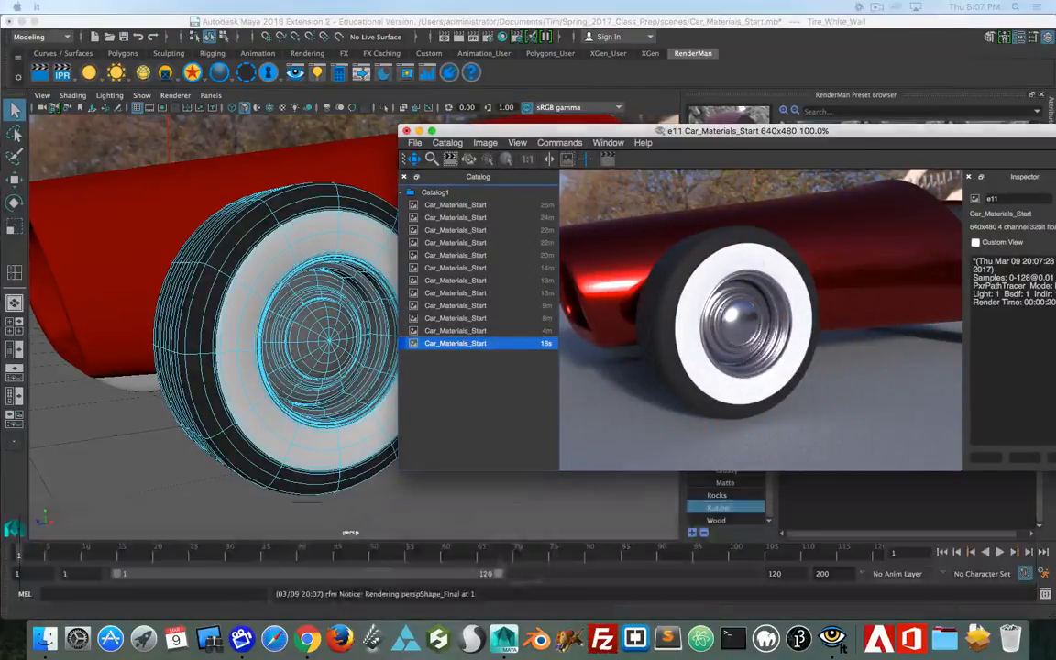
drag(1055, 82, 287, 28)
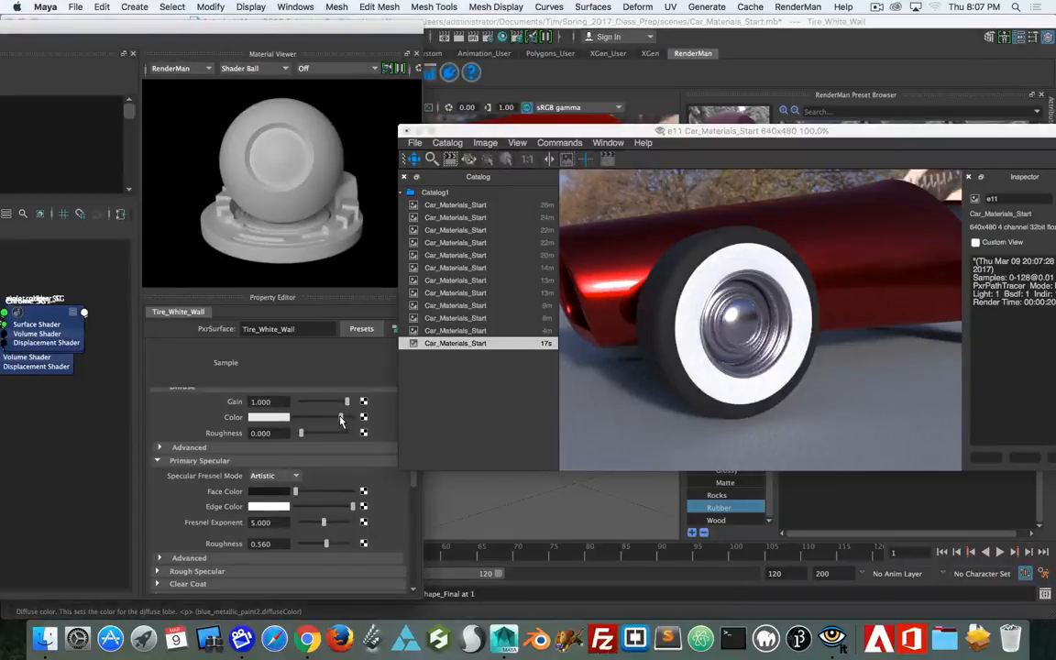
drag(342, 420, 339, 420)
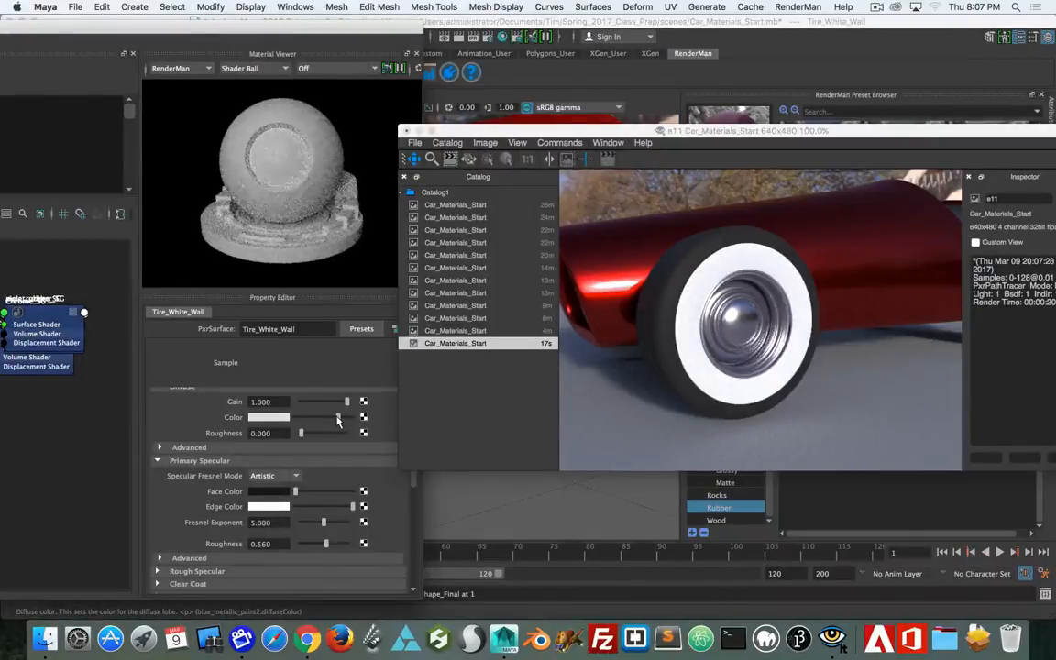
Step: Re-render the wheel with the adjusted whitewall color and move the Hypershade and render windows aside
click(660, 335)
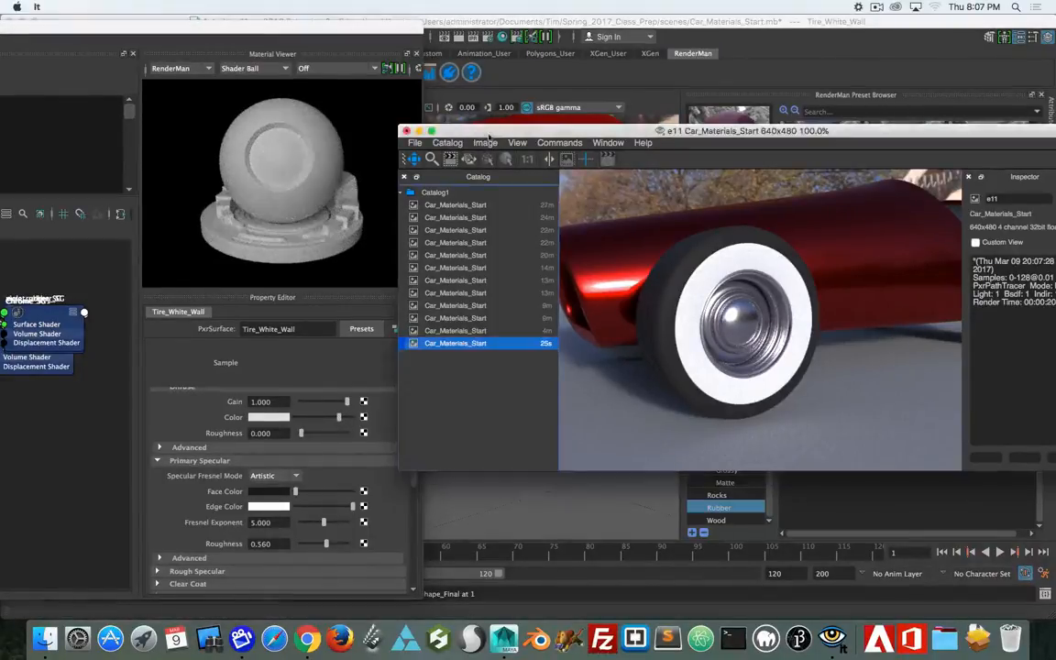
key(r)
drag(282, 25, 0, 28)
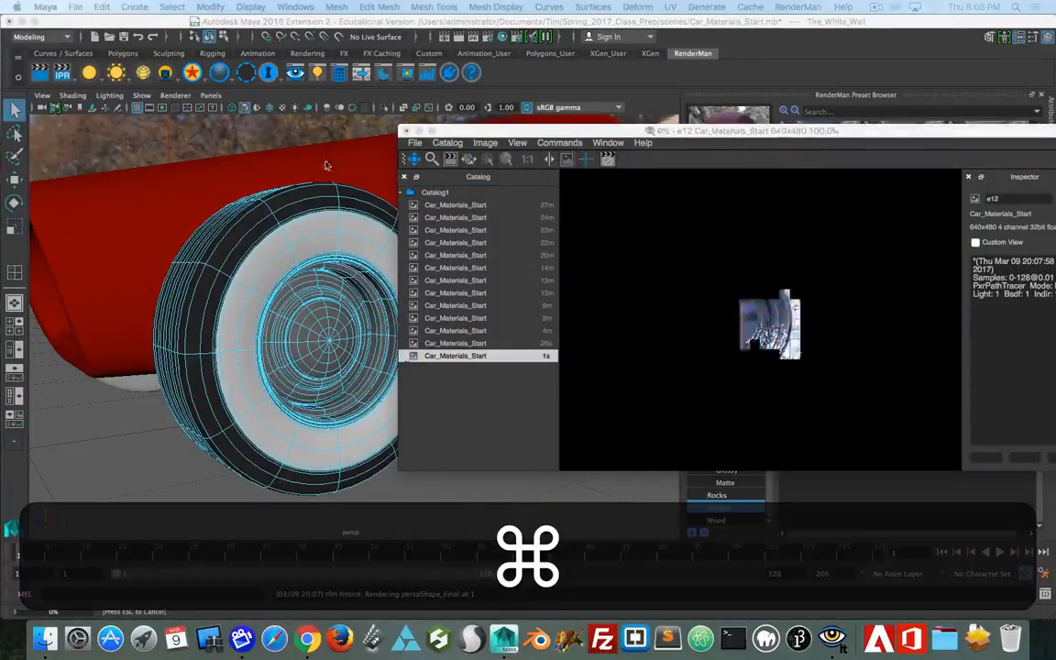
key(super+period)
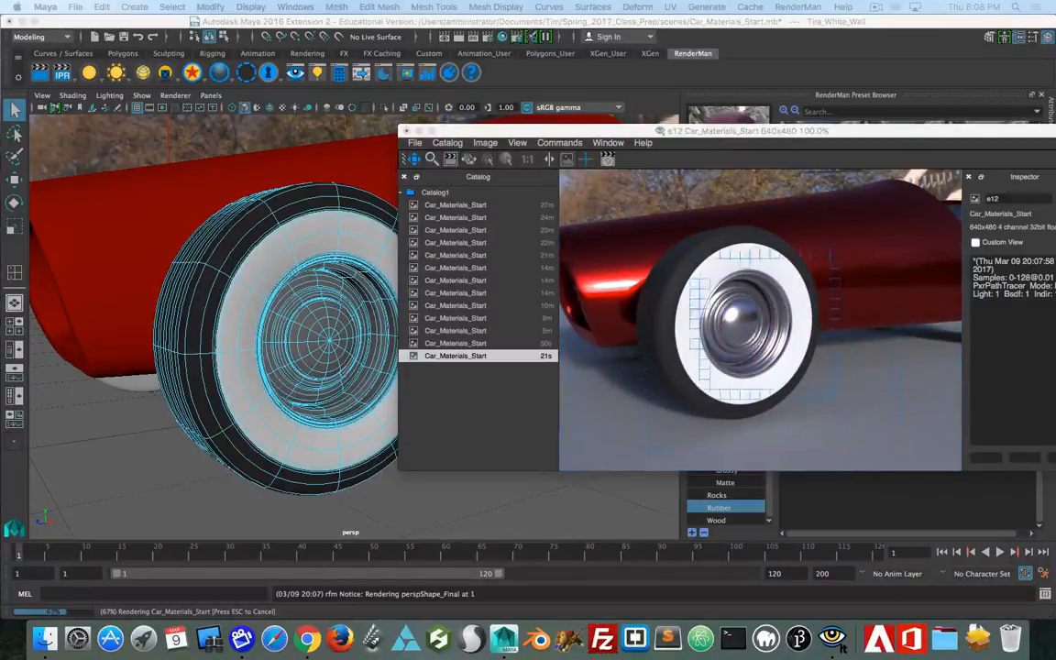
drag(873, 137, 2, 175)
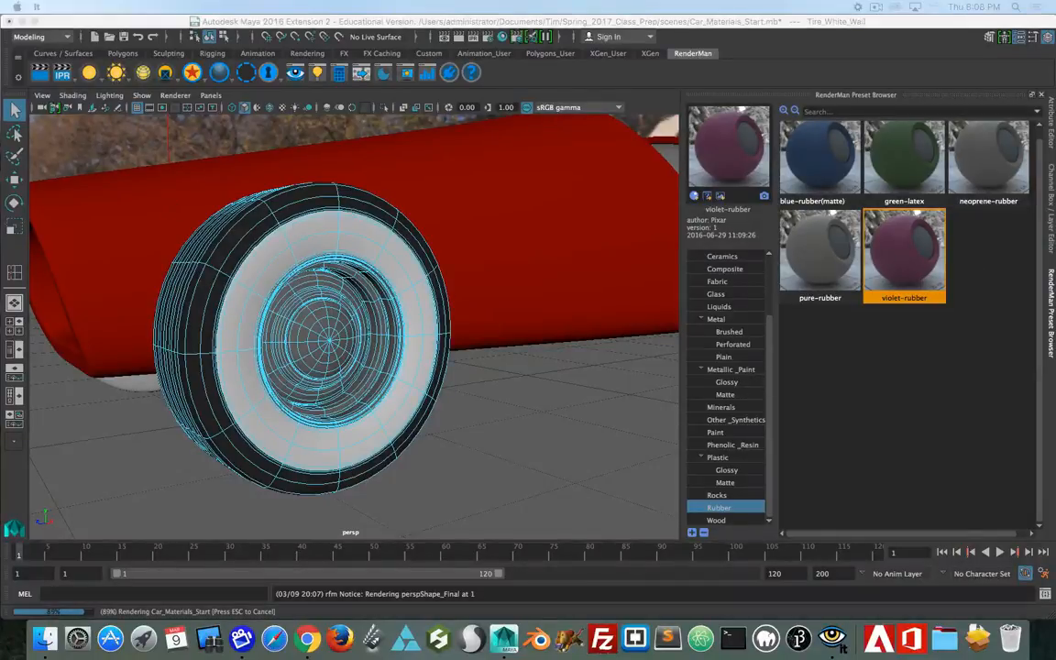
Step: Bring up the Hypershade, rename the Chrome material as Wheel_Chrome, and close the Hypershade
drag(0, 81, 652, 29)
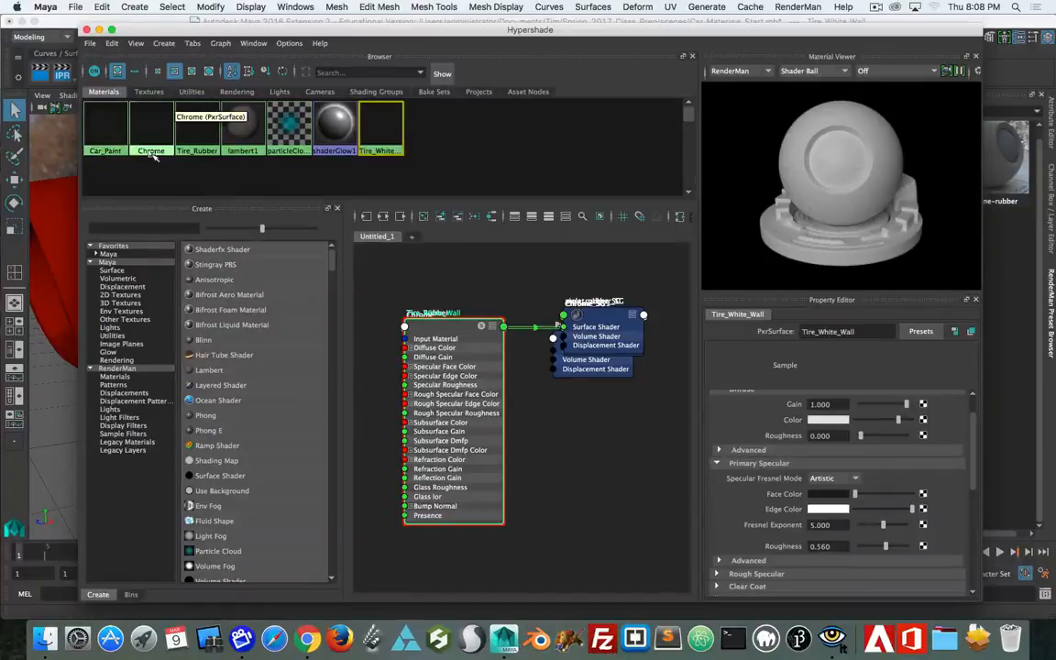
click(152, 130)
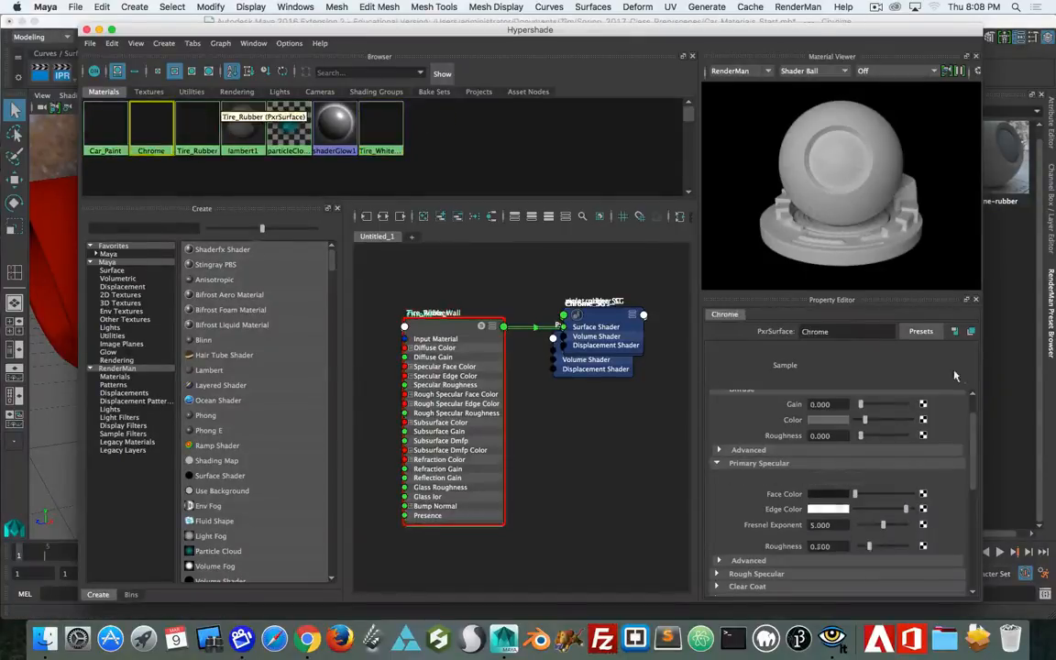
click(815, 332)
key(Up)
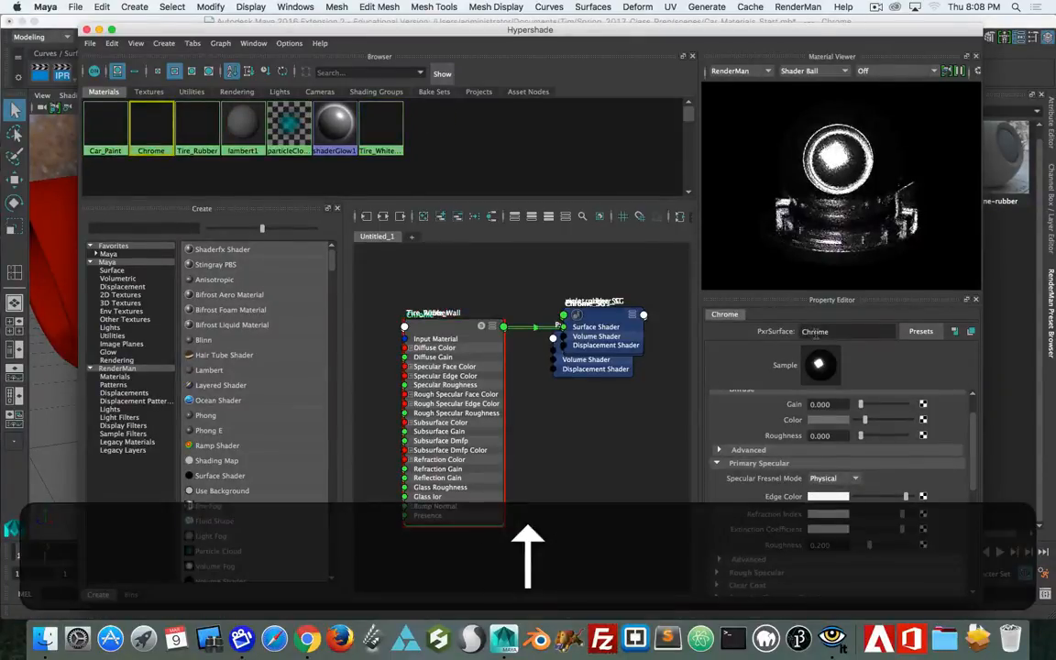
text(Wheel_)
key(shift+Return)
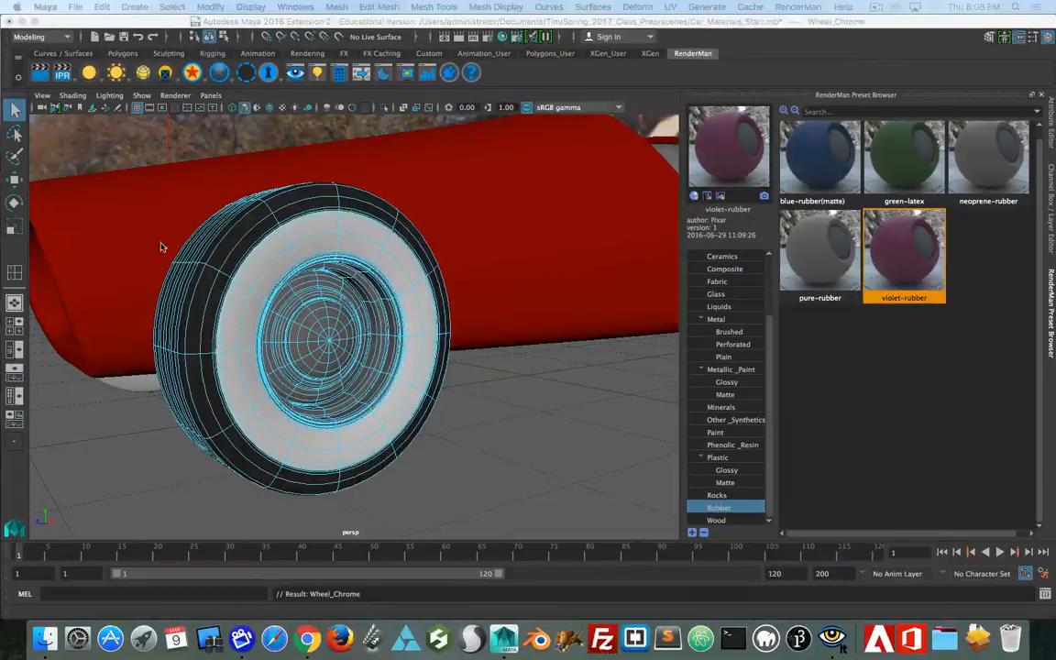
Step: Put the front whitewall wheel in face mode and select the ring of faces around its axle nearest the car body
scroll(380, 328, down, 8)
alt+drag(350, 323, 491, 303)
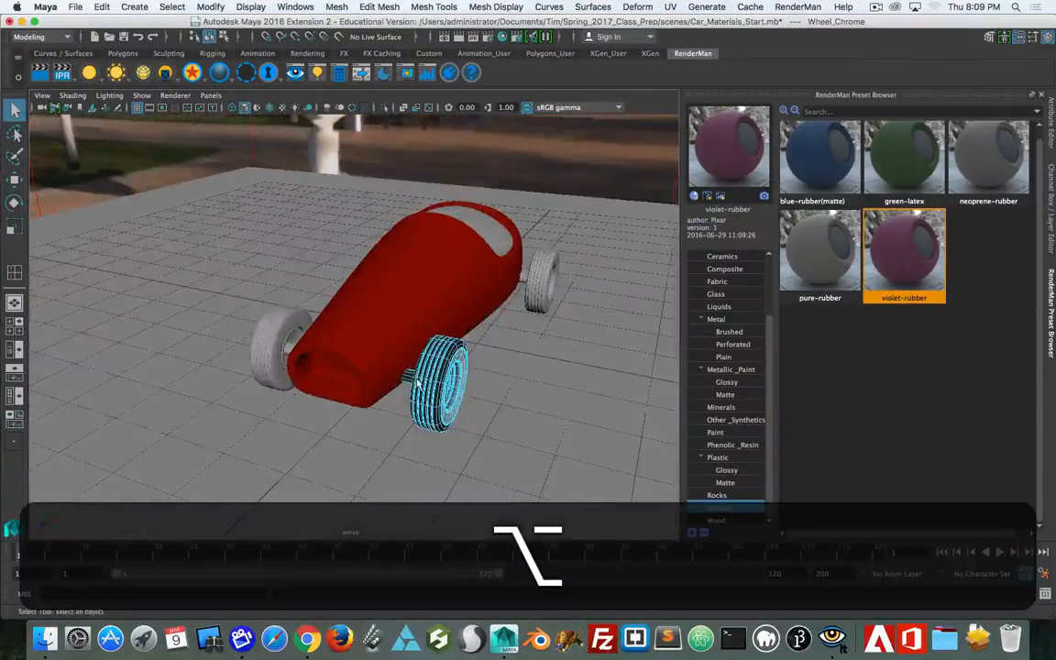
click(502, 397)
click(474, 361)
scroll(468, 360, up, 8)
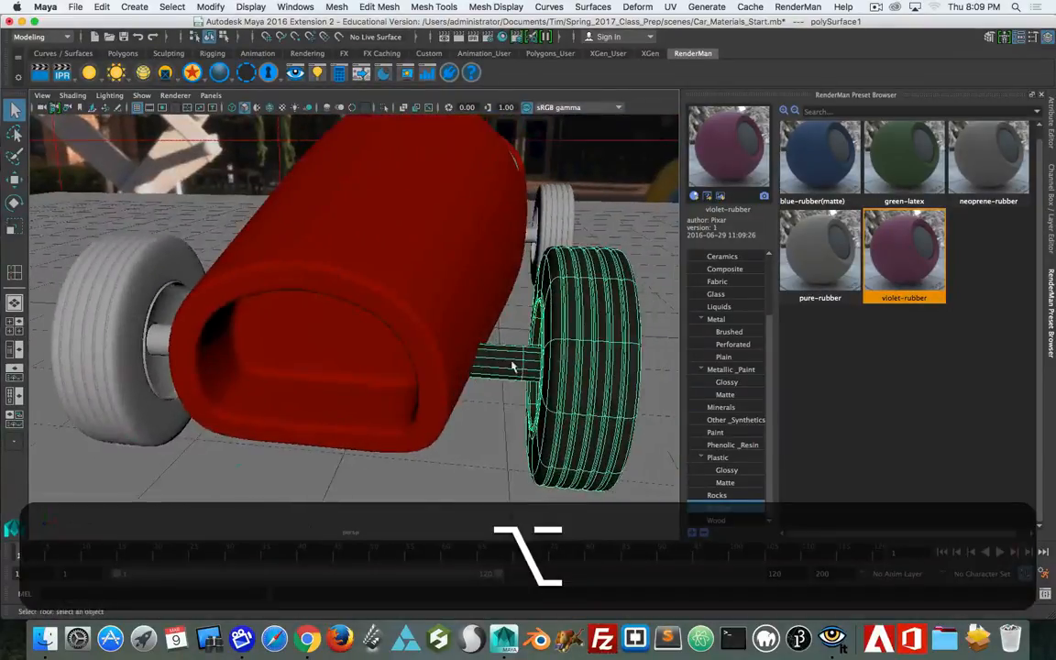
right_drag(491, 303, 502, 365)
click(503, 364)
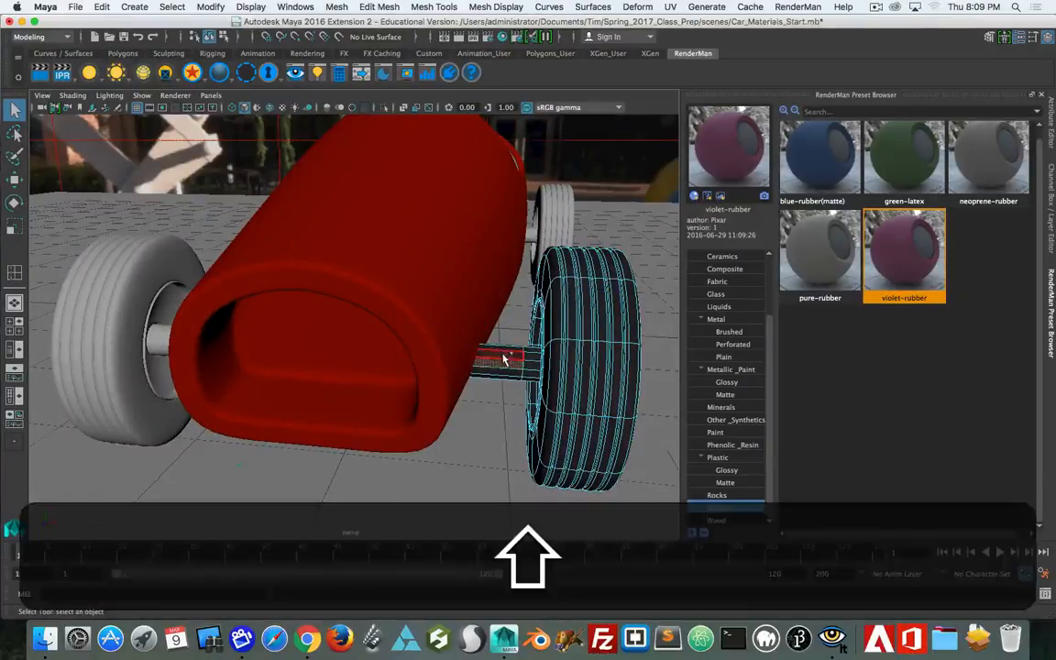
shift+double_click(503, 358)
alt+shift+drag(505, 375, 530, 372)
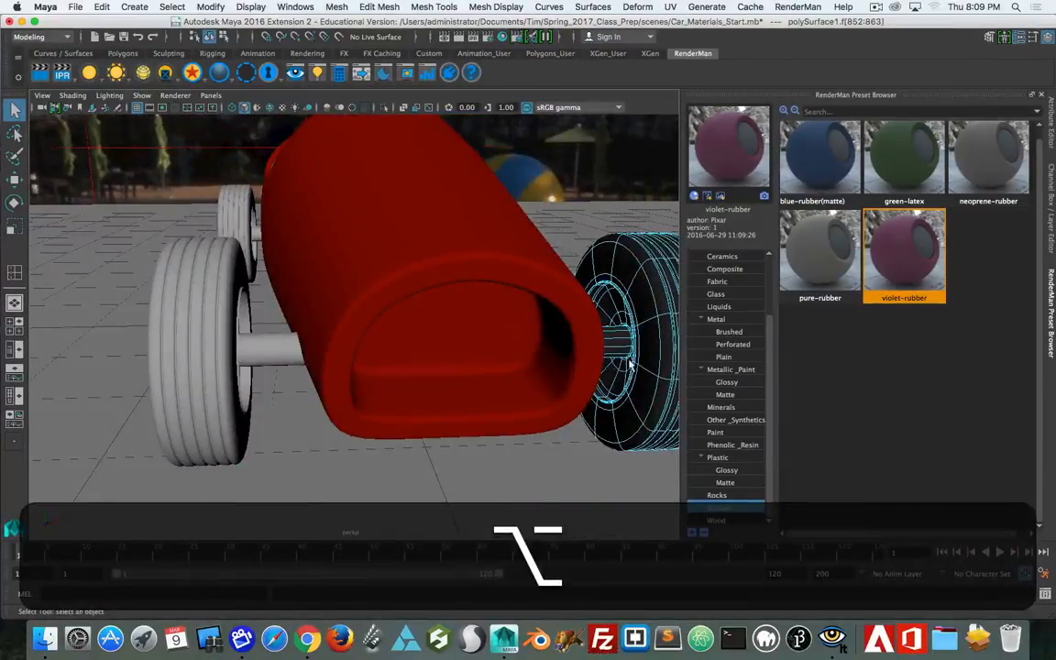
Step: Grow the face selection along the front wheel's axle toward the rim
alt+scroll(630, 363, up, 6)
alt+middle_drag(630, 363, 403, 325)
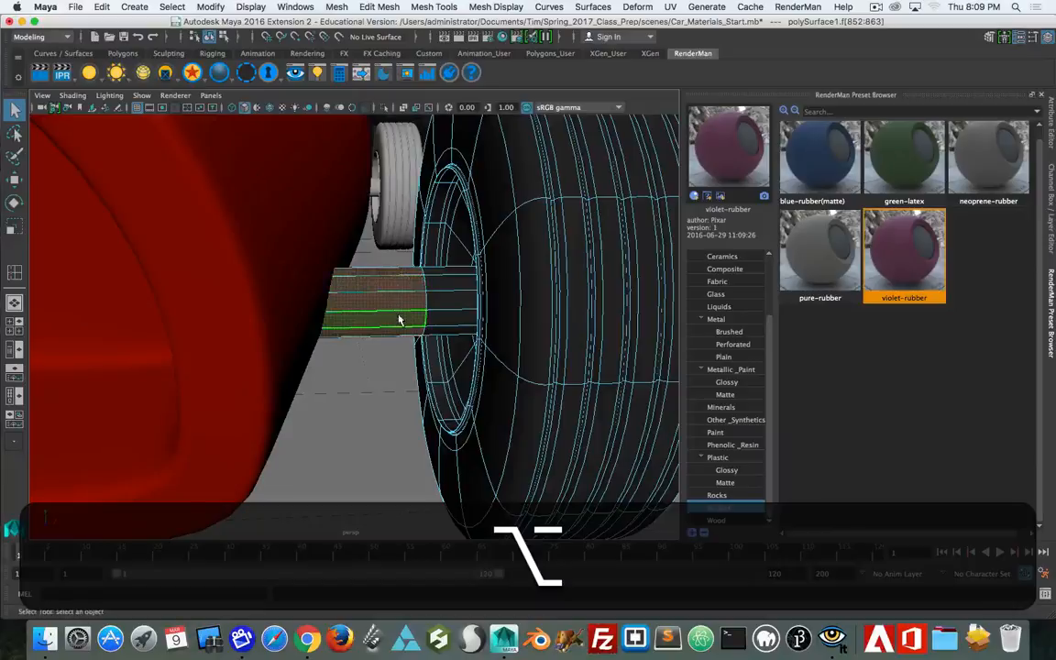
super+right_drag(402, 325, 455, 321)
alt+drag(456, 321, 503, 327)
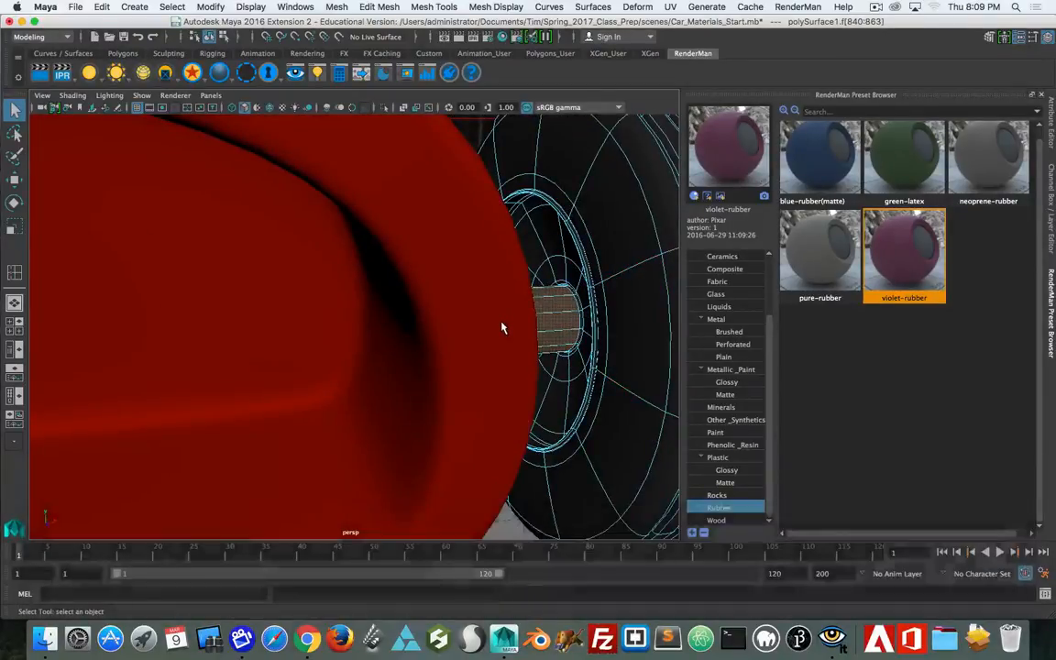
key(g)
Step: Assign the black-oxidized-steel preset from the Metal category to the selected axle faces
scroll(558, 326, down, 6)
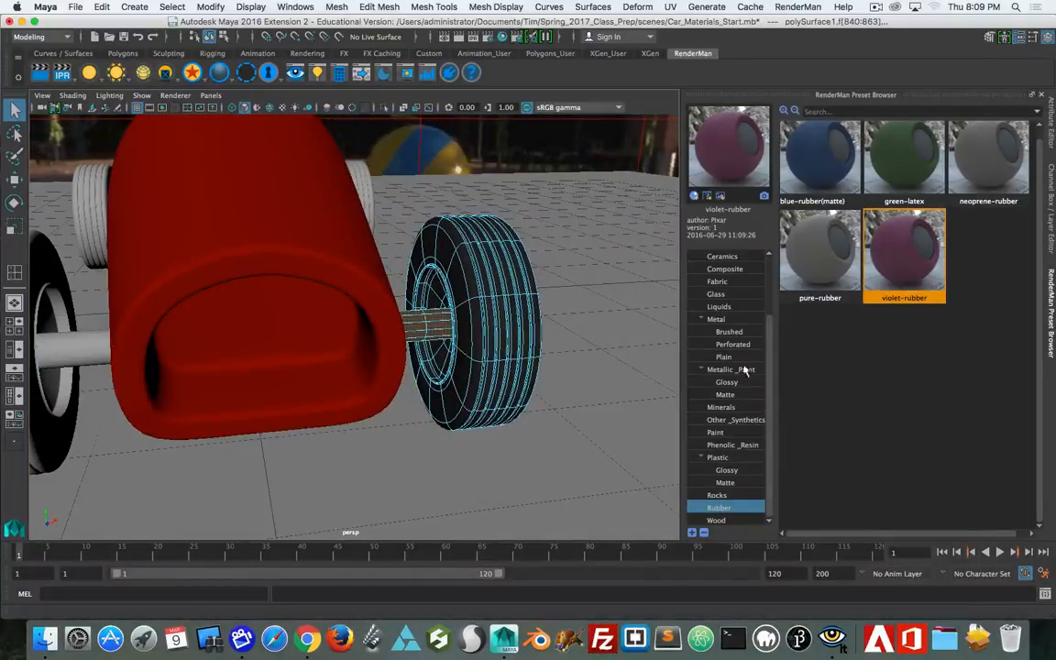
click(745, 321)
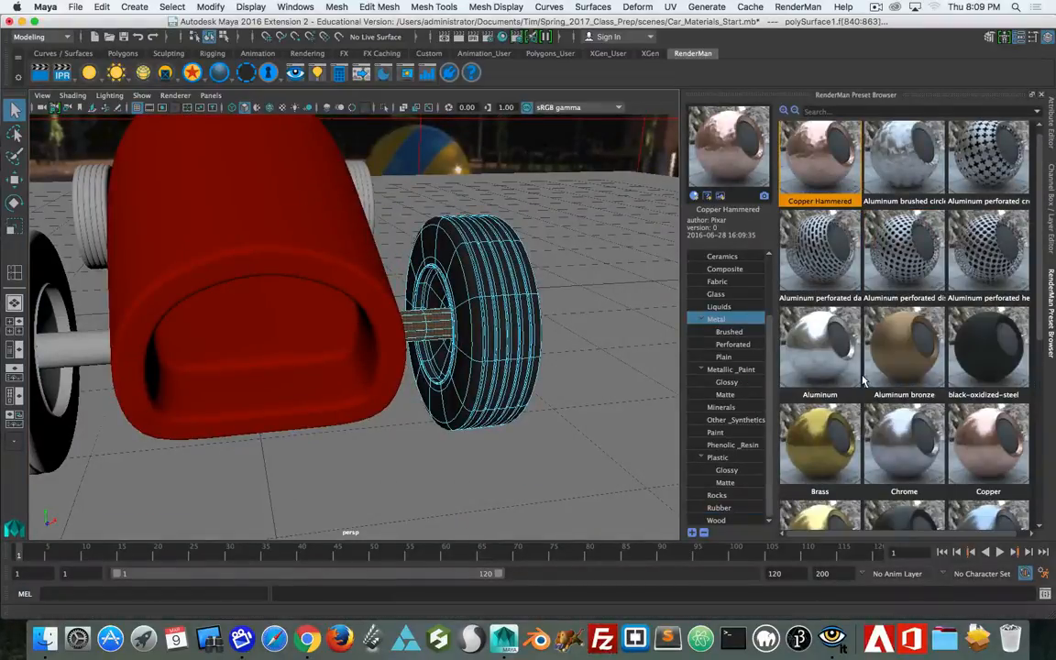
scroll(862, 381, down, 1)
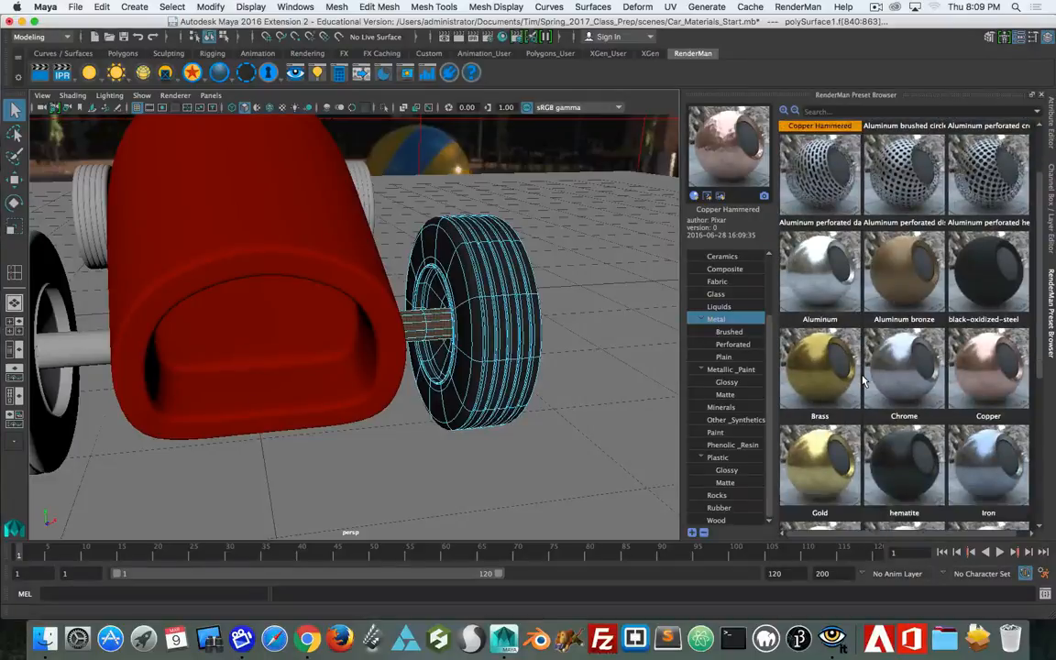
right_click(990, 290)
click(986, 293)
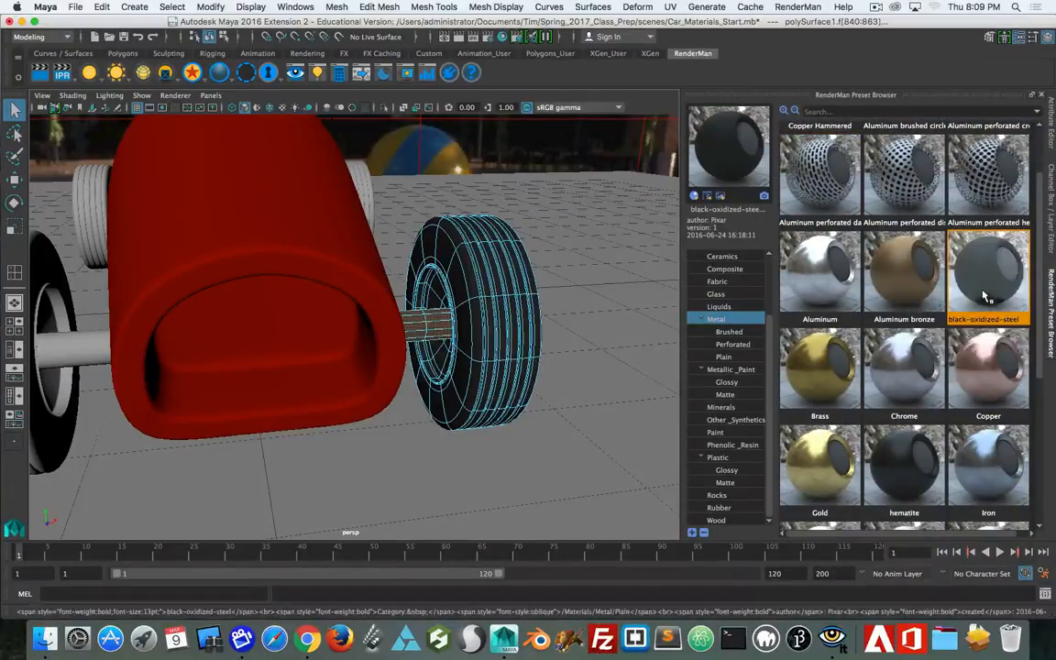
key(alt)
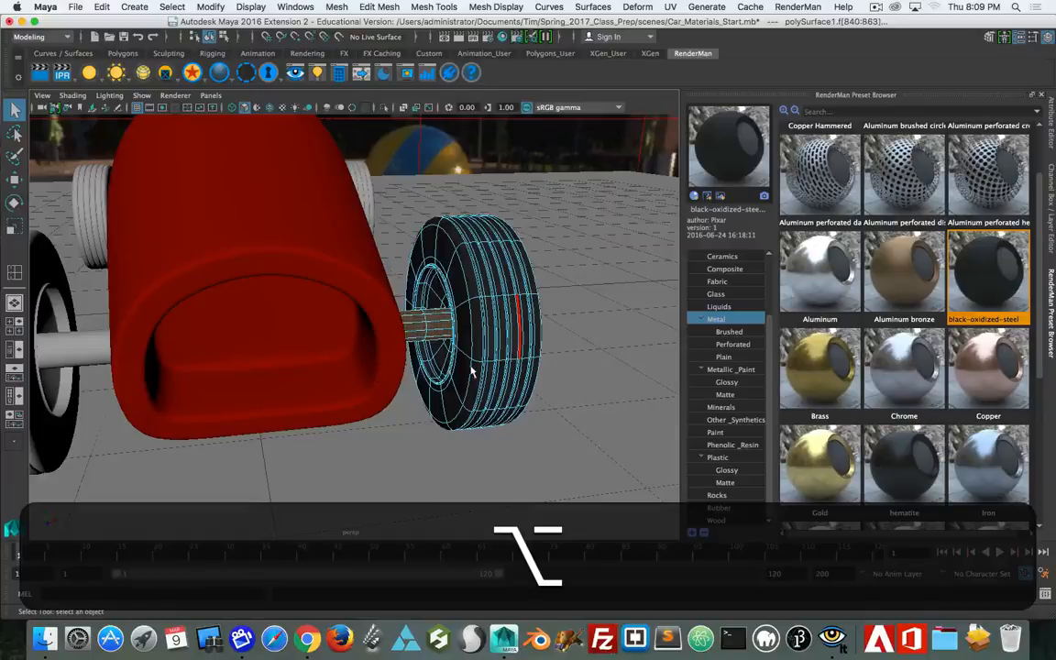
Step: Frame the whole car in a three-quarter view and check it in the render window
alt+drag(565, 423, 224, 360)
alt+scroll(340, 357, down, 5)
alt+drag(339, 356, 467, 328)
alt+drag(565, 373, 585, 323)
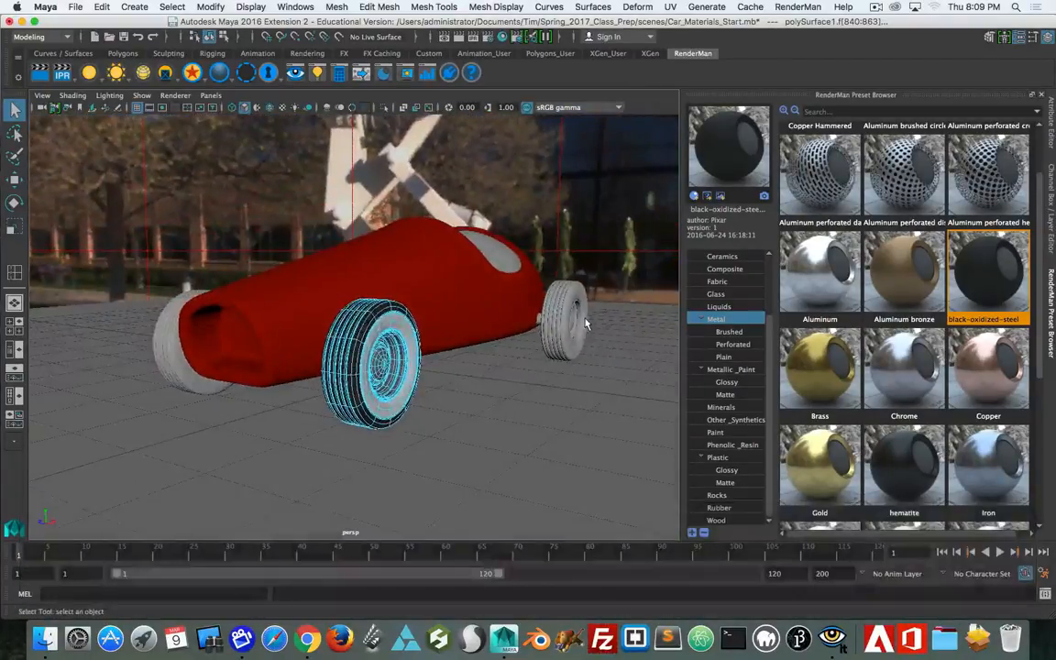
alt+middle_drag(486, 349, 431, 369)
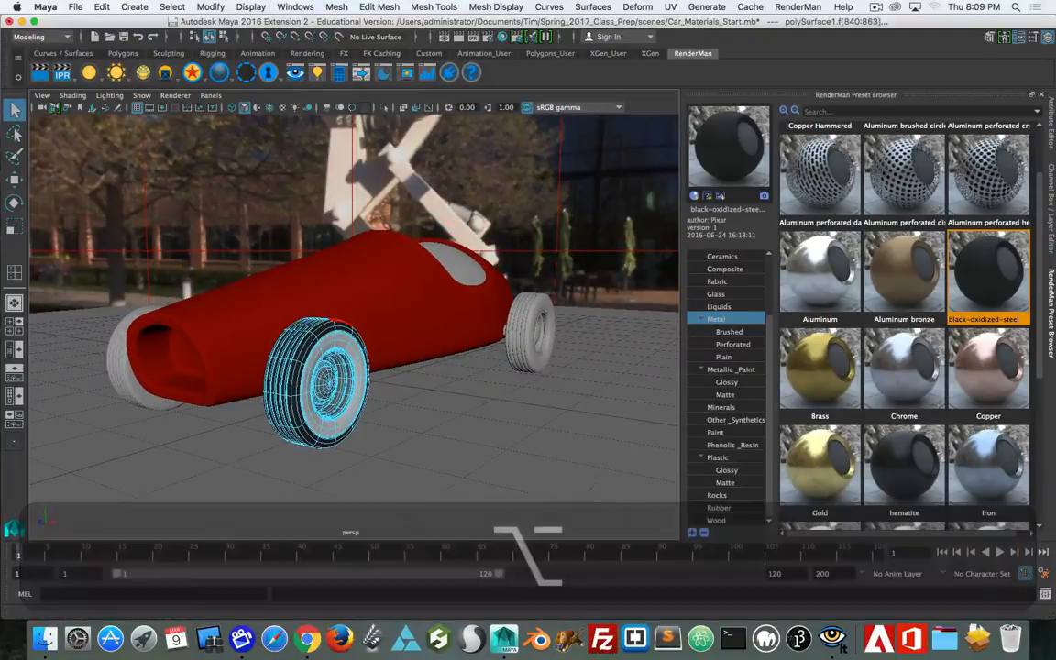
drag(0, 196, 521, 204)
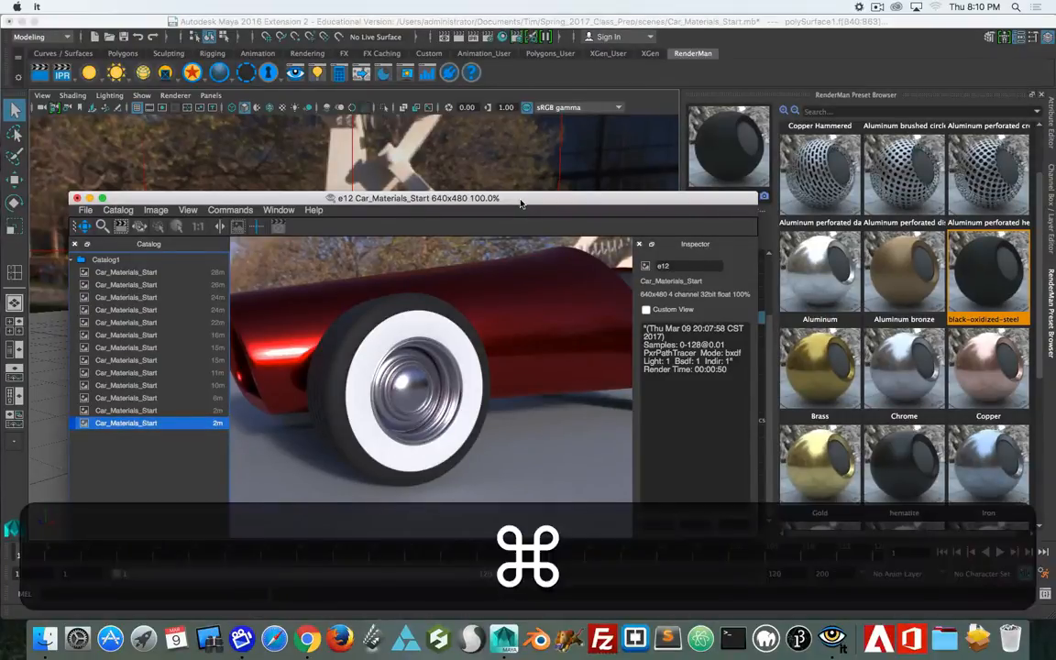
key(super+period)
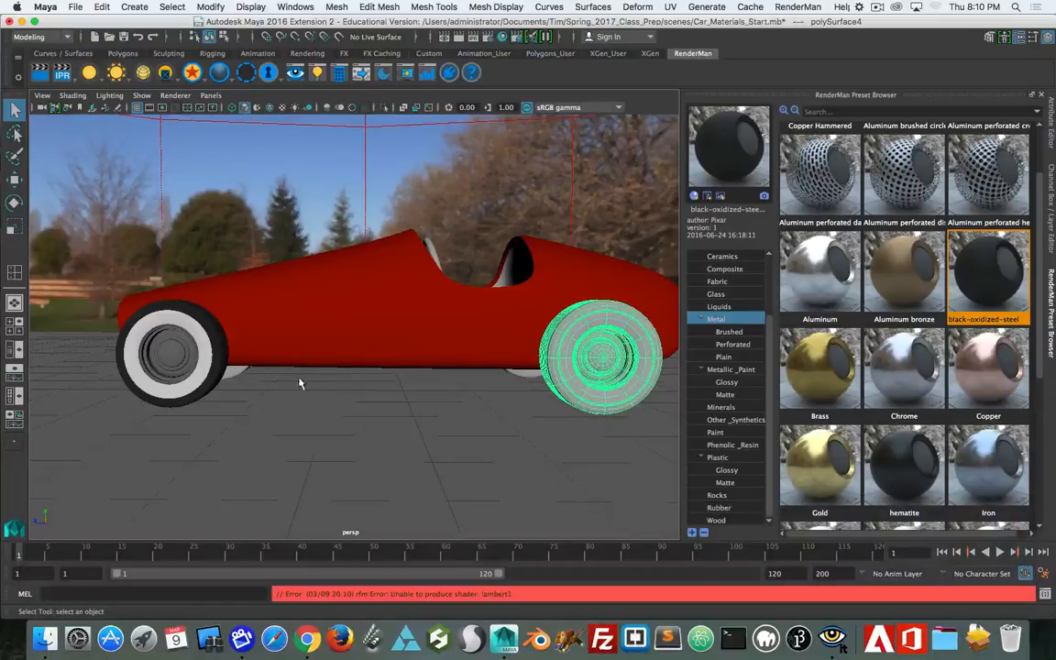
Step: Assign the existing Tire_Rubber material to the three remaining uncolored wheels
alt+drag(302, 382, 344, 344)
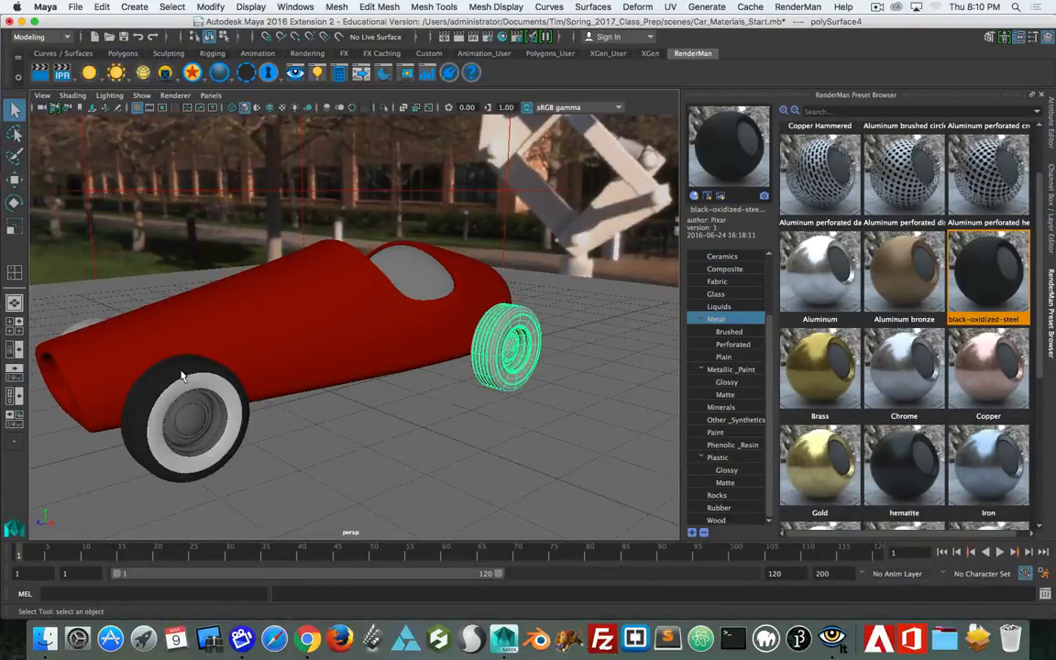
right_drag(494, 298, 474, 635)
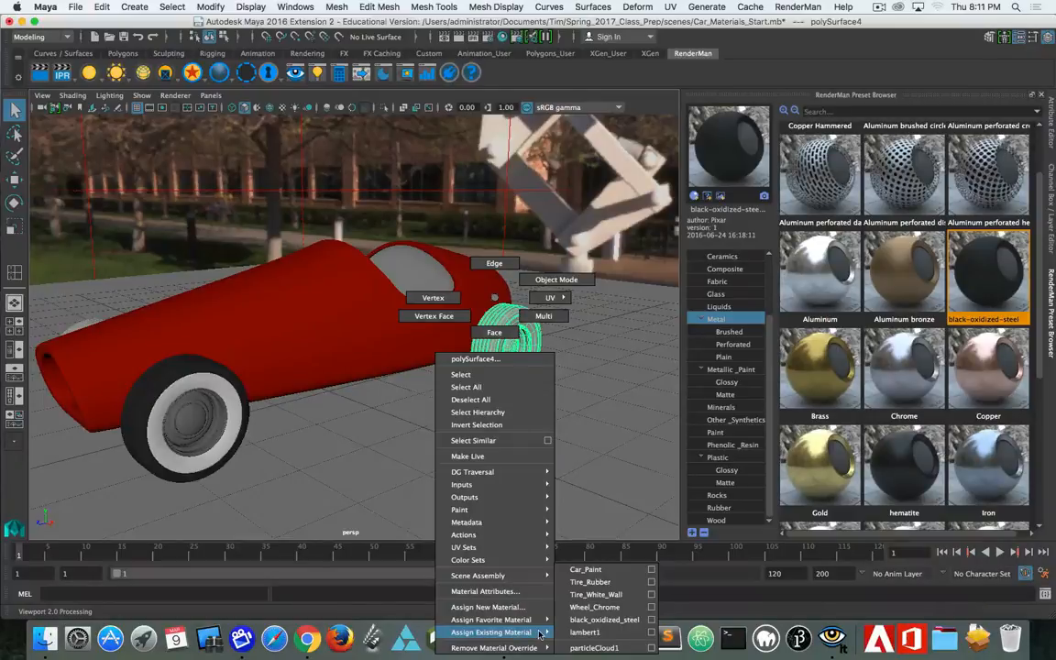
right_drag(539, 634, 600, 585)
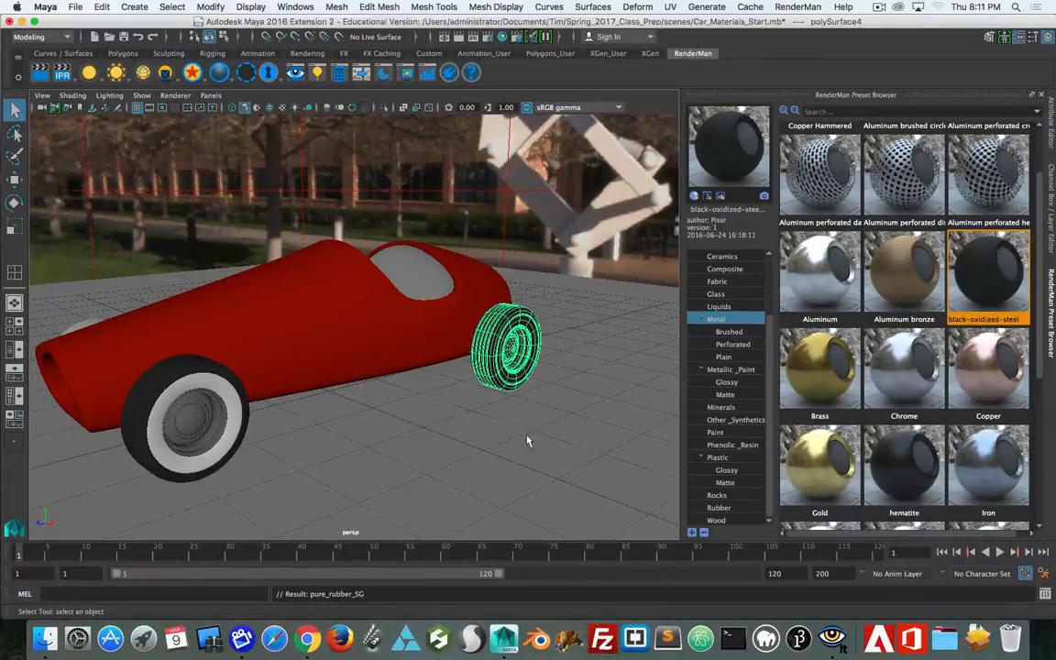
scroll(521, 360, up, 3)
mouse_move(284, 364)
alt+mouse_down()
mouse_move(396, 370)
mouse_move(291, 359)
alt+mouse_up()
scroll(396, 371, down, 3)
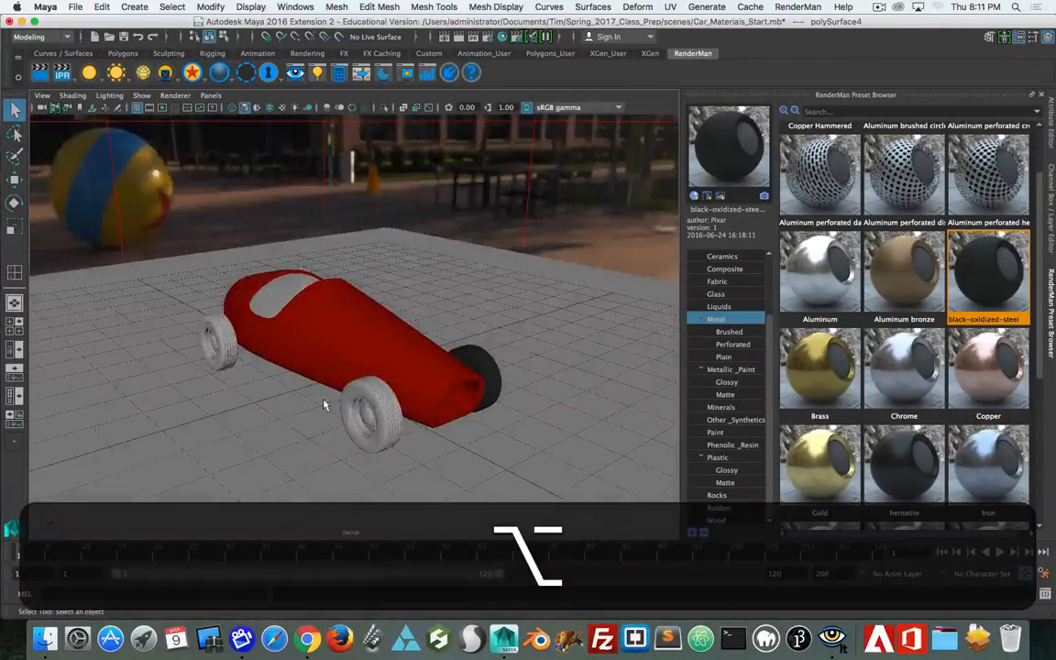
click(370, 414)
shift+click(229, 348)
right_drag(230, 348, 356, 583)
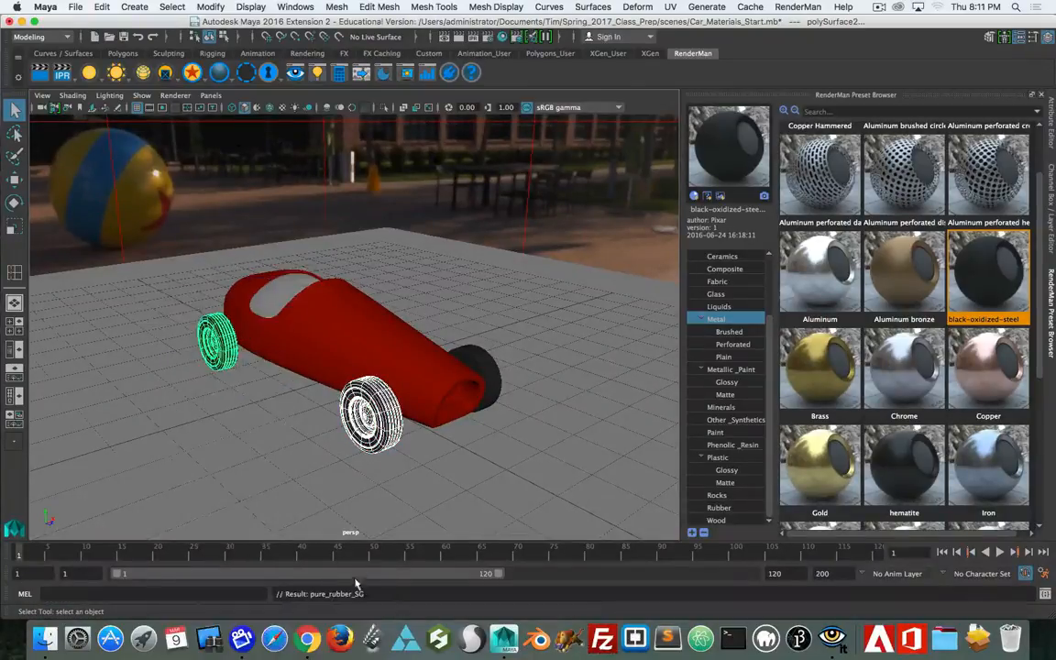
Step: Select the rear wheel on the same side as the finished whitewall wheel, seen close up from the side
alt+drag(526, 446, 292, 426)
scroll(451, 372, up, 4)
scroll(452, 372, up, 3)
alt+middle_drag(519, 373, 369, 316)
click(412, 346)
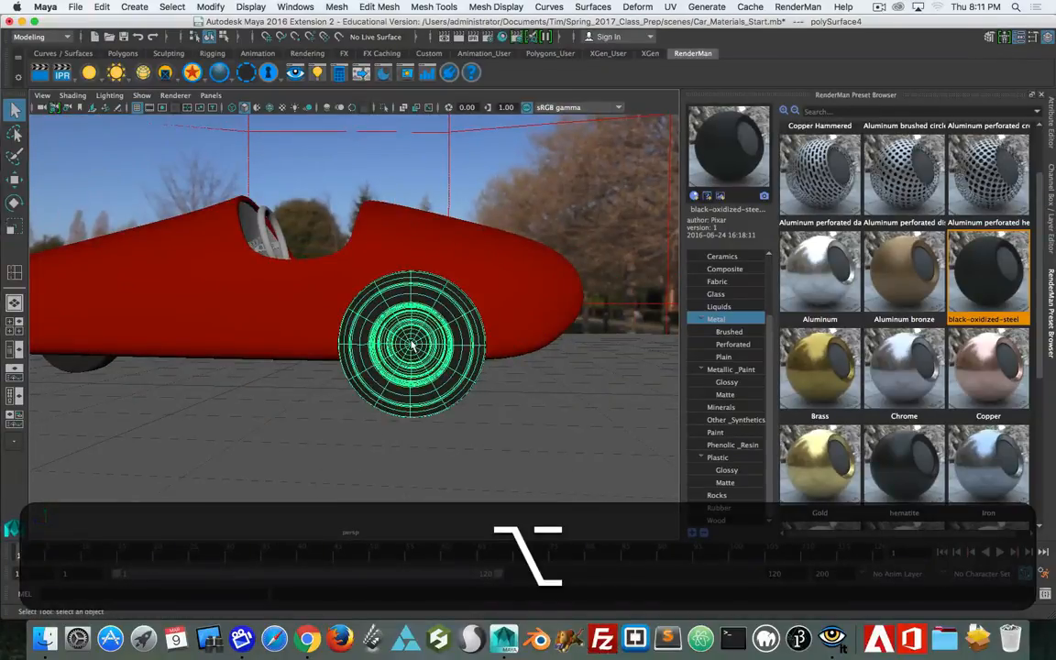